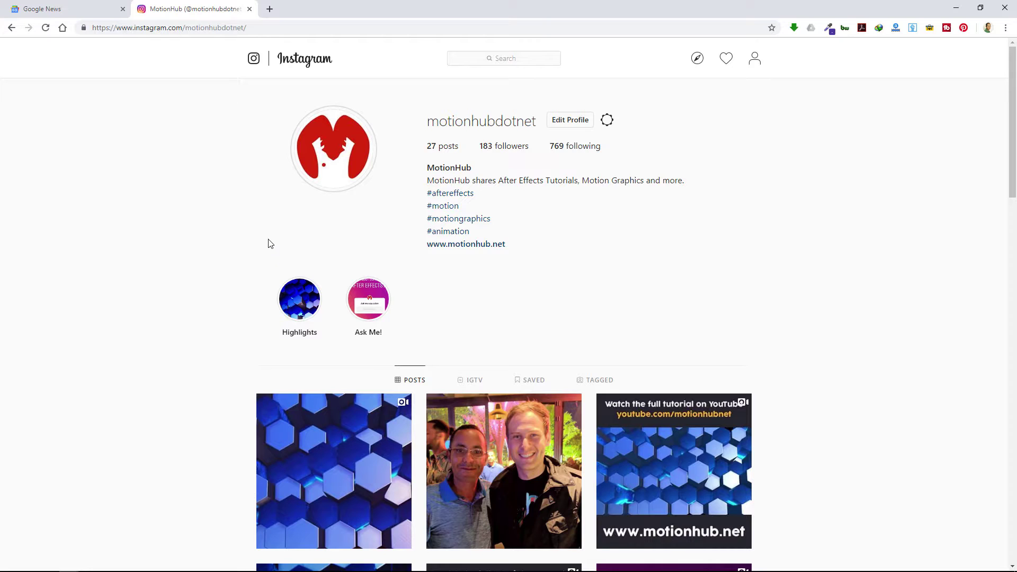
Browse the Instagram profile, view and close the second photo post, then open the Ask Me! highlight.
scroll(205, 240, "down", 3)
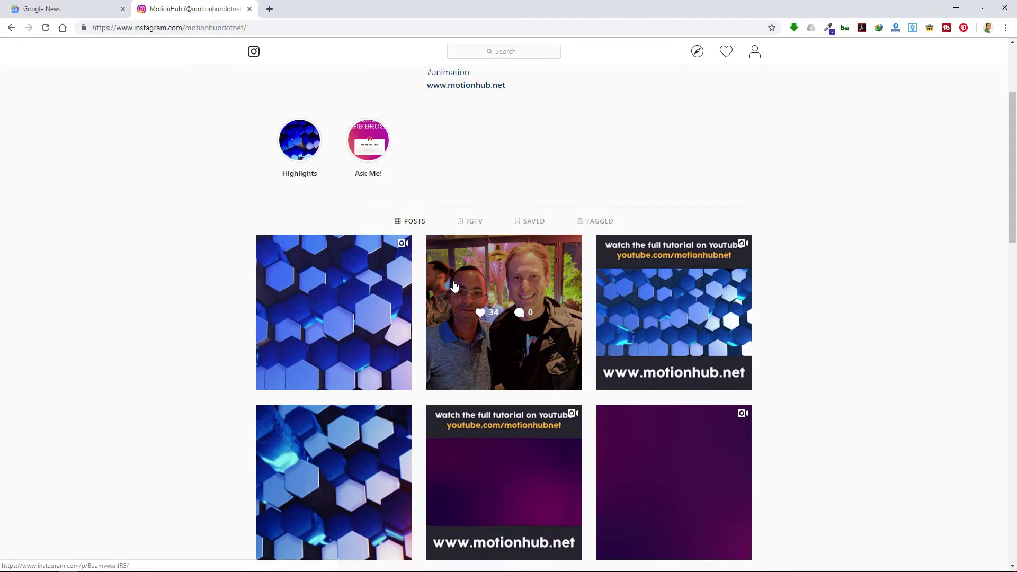
left_click(453, 289)
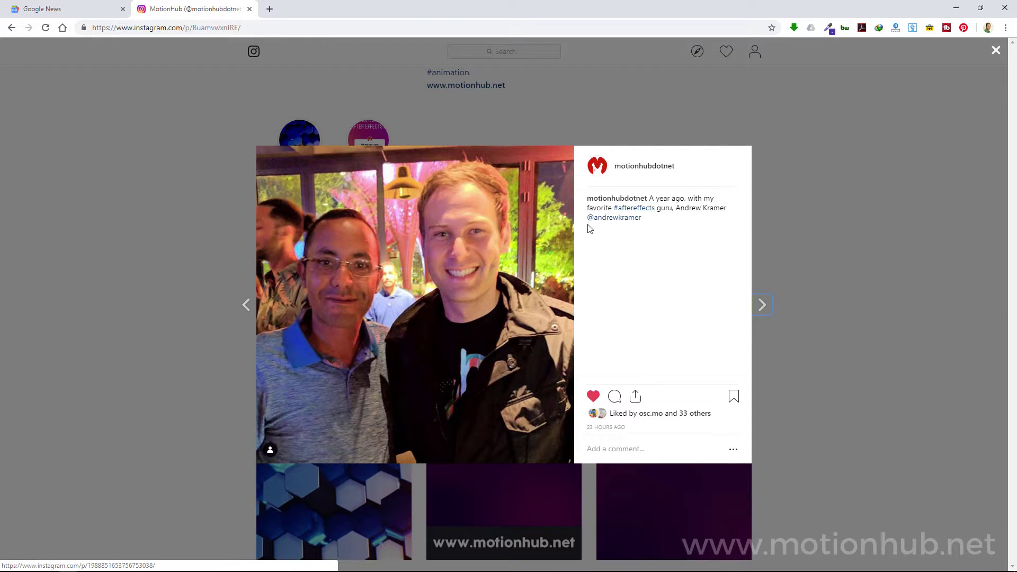
key("Escape")
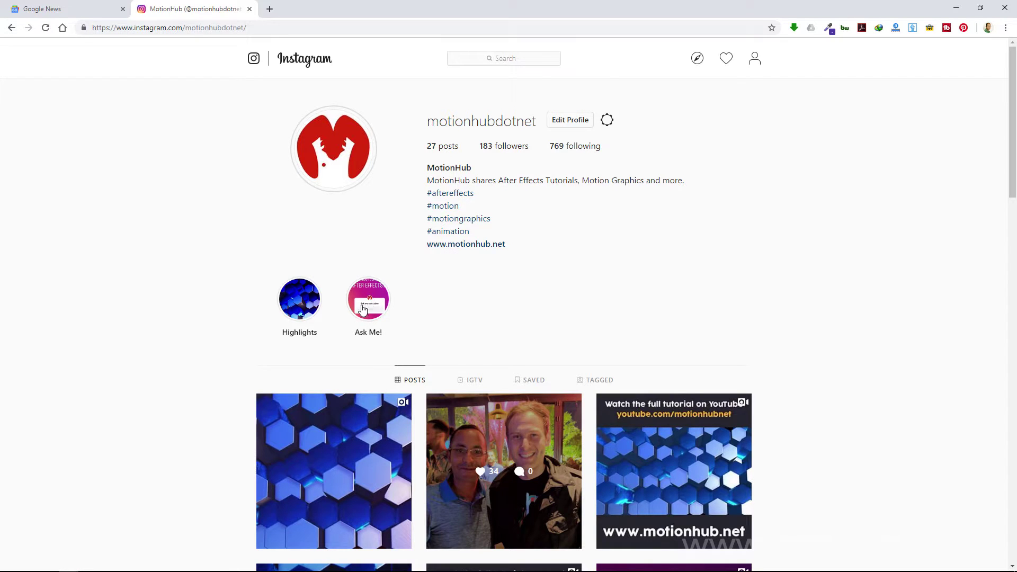
left_click(373, 301)
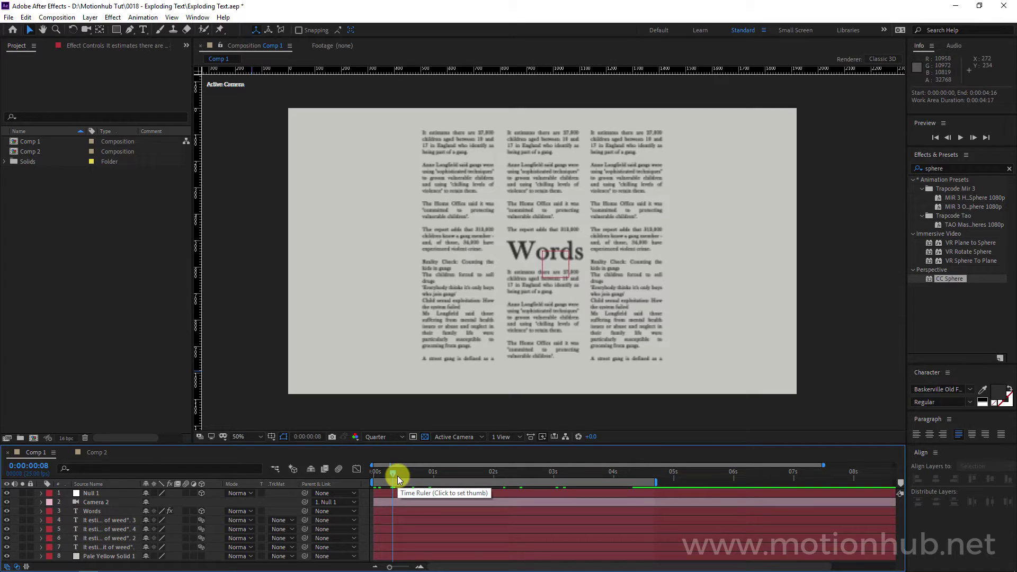
Move the Comp 1 playhead forward to 0:00:02:05 to see the letters scattered around 'Words'.
left_click(451, 475)
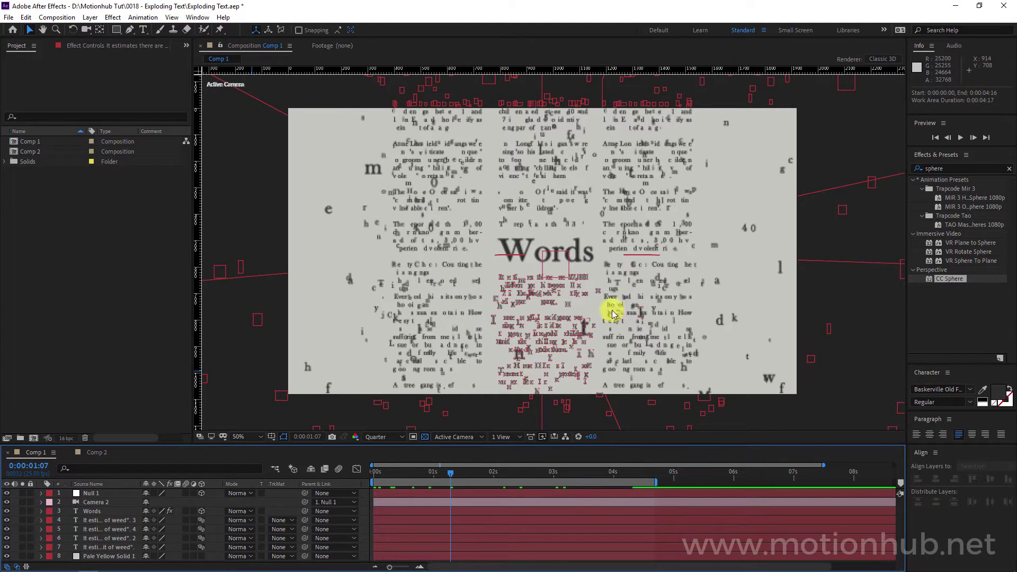
left_click(506, 471)
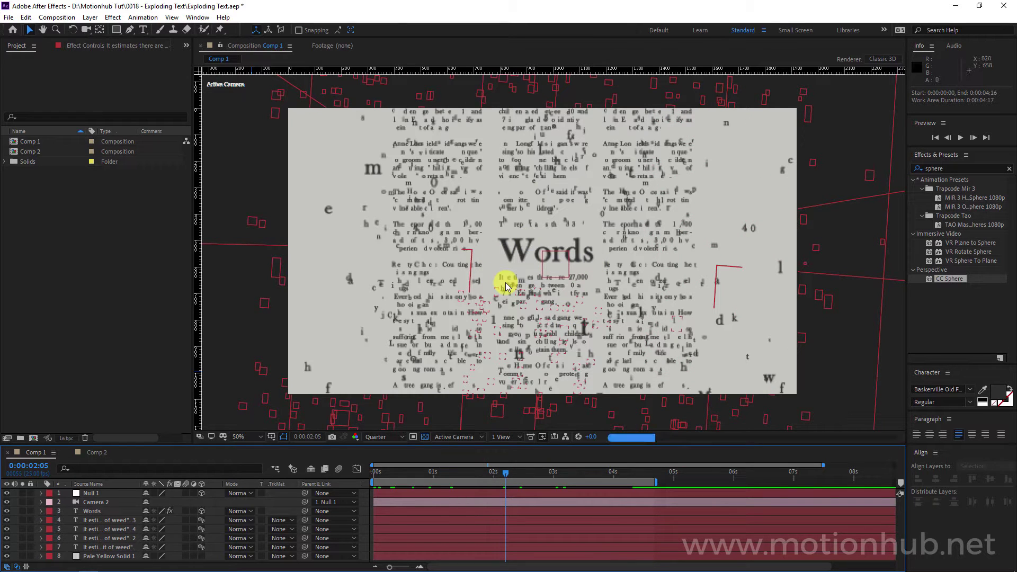
Create a new 1920×1080 composition, Comp 3, with default settings.
right_click(113, 268)
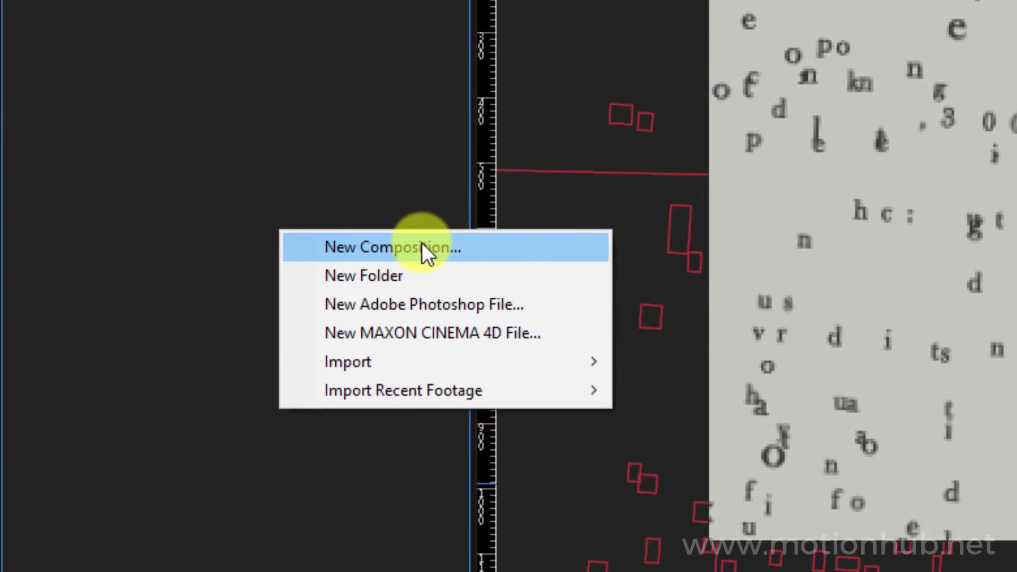
left_click(283, 262)
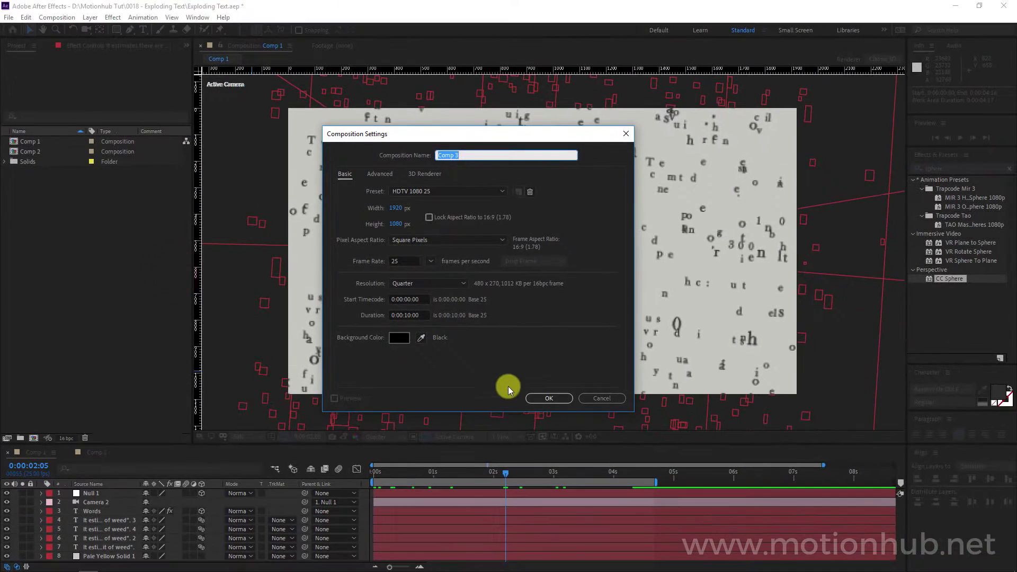
left_click(549, 398)
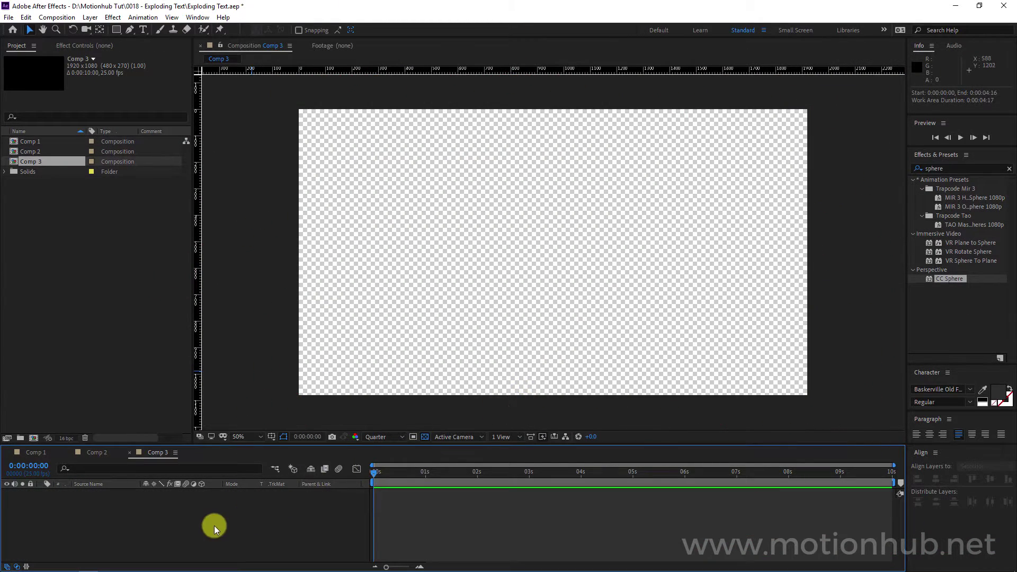
Add a full-frame Pale Yellow Solid 4 layer to Comp 3.
right_click(212, 526)
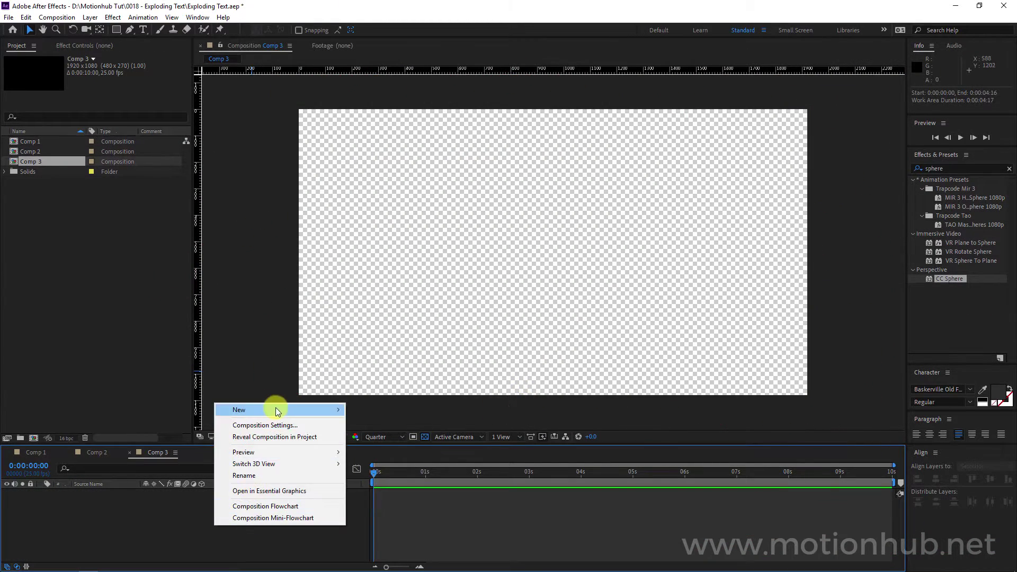
left_click(275, 411)
left_click(397, 437)
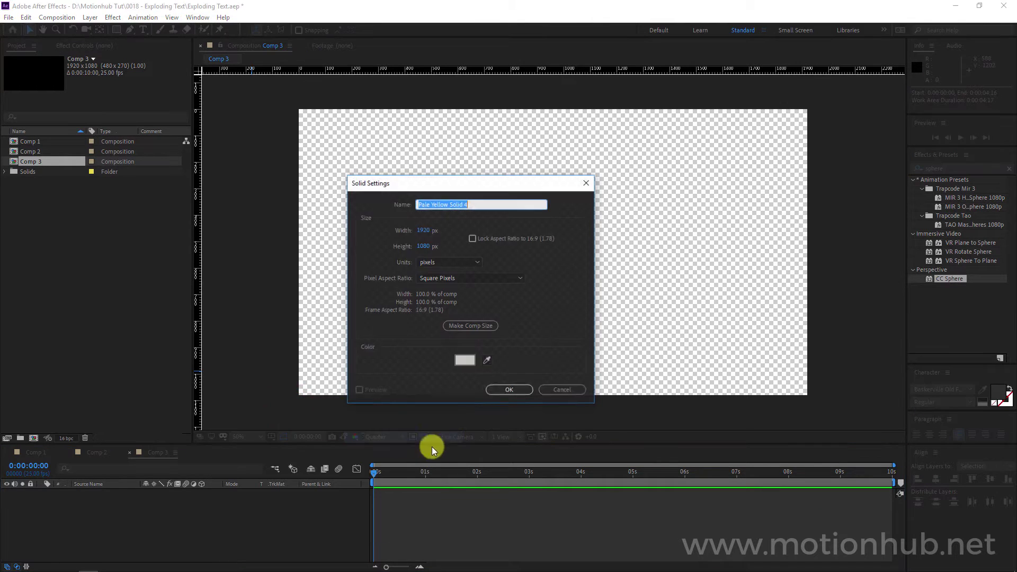
left_click(508, 390)
left_click(168, 537)
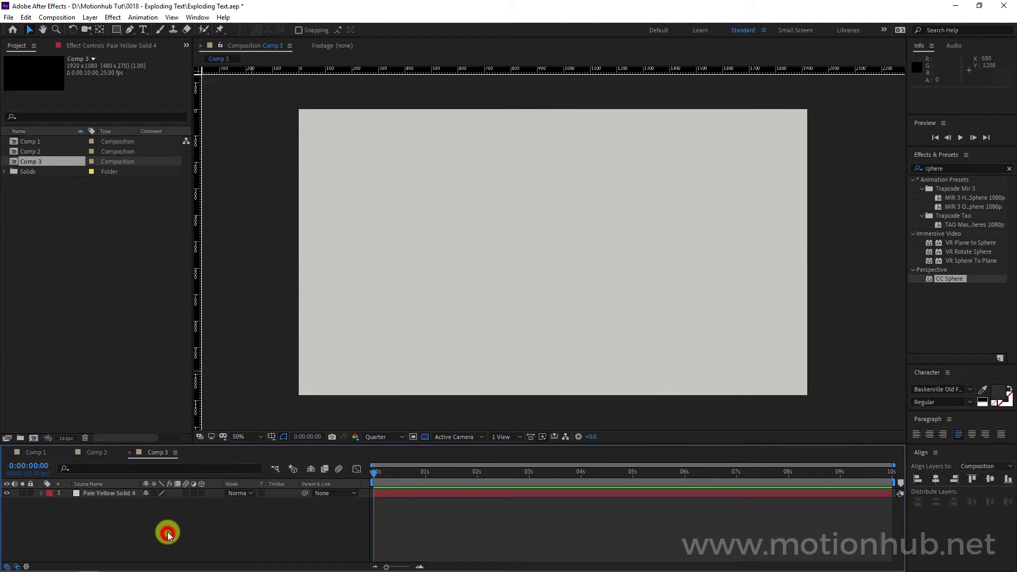
left_click(142, 31)
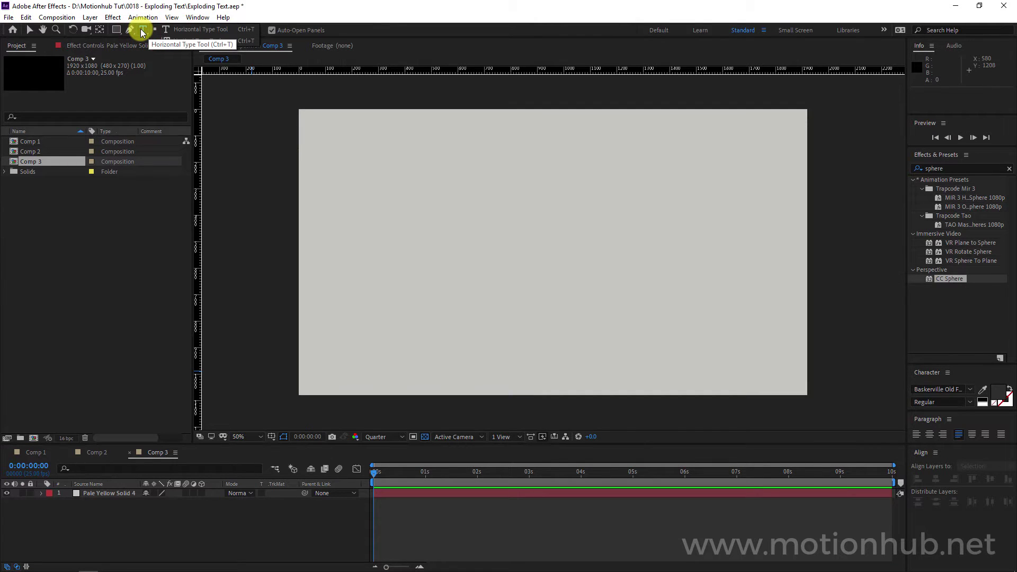
Draw a text box in Comp 3's upper middle reading 'Subscribe to my channel for more after effects tutorials'.
left_click_drag(403, 180, 635, 257)
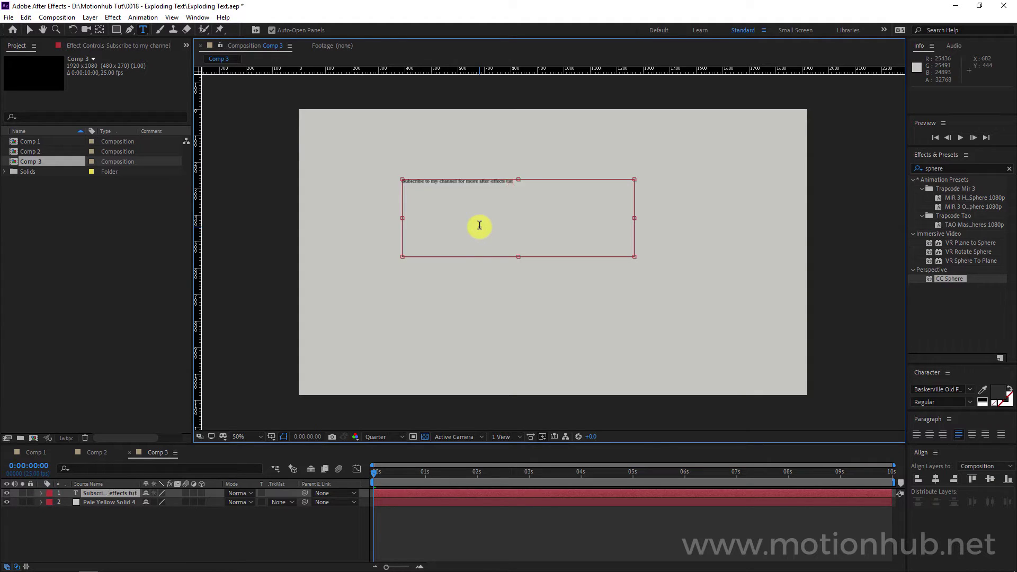
triple_click(492, 185)
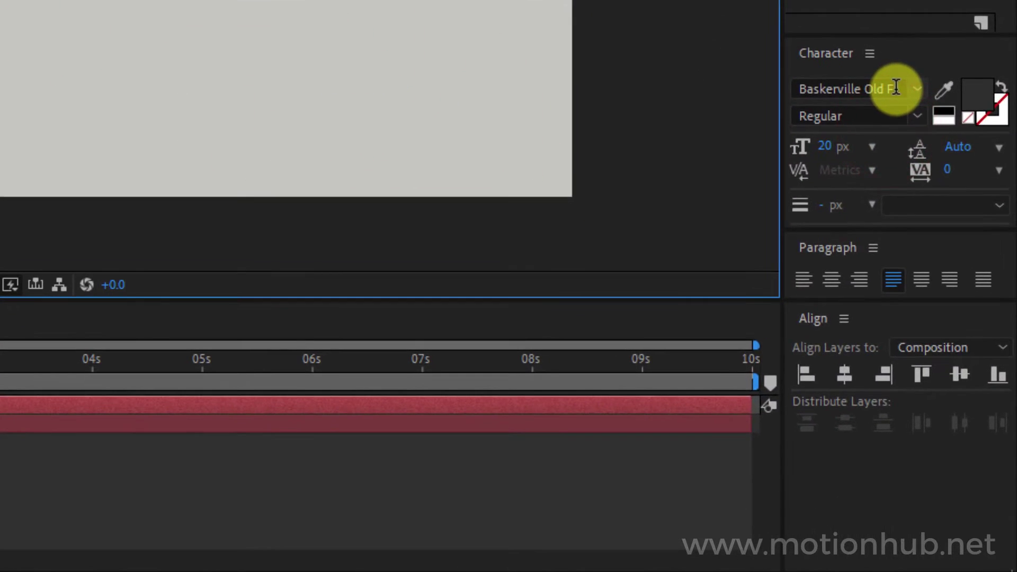
Format the subscribe text as 89 px Baskerville Old Face with centred lines.
left_click(958, 390)
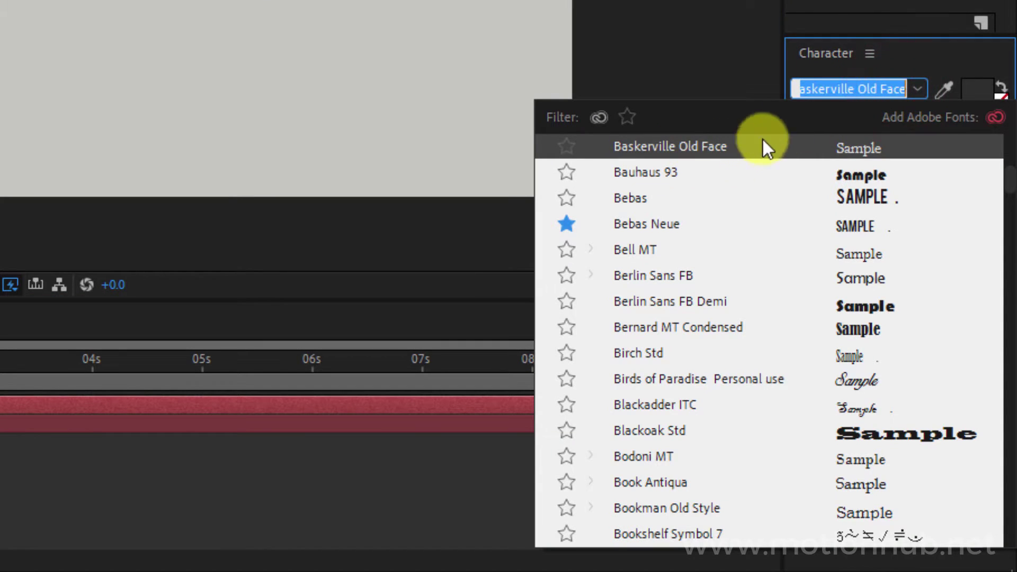
left_click(922, 59)
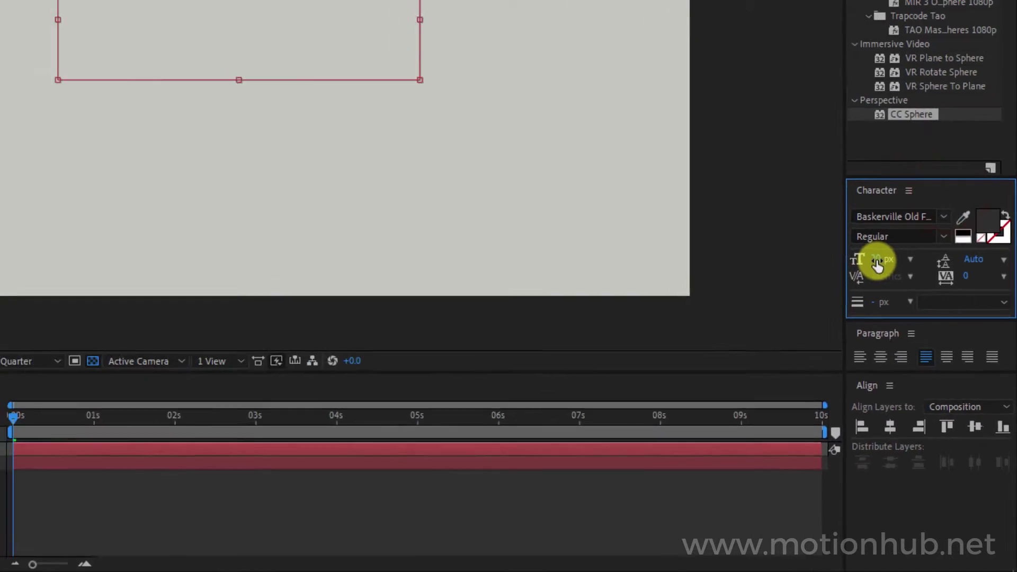
left_click_drag(878, 265, 900, 268)
left_click_drag(932, 376, 951, 374)
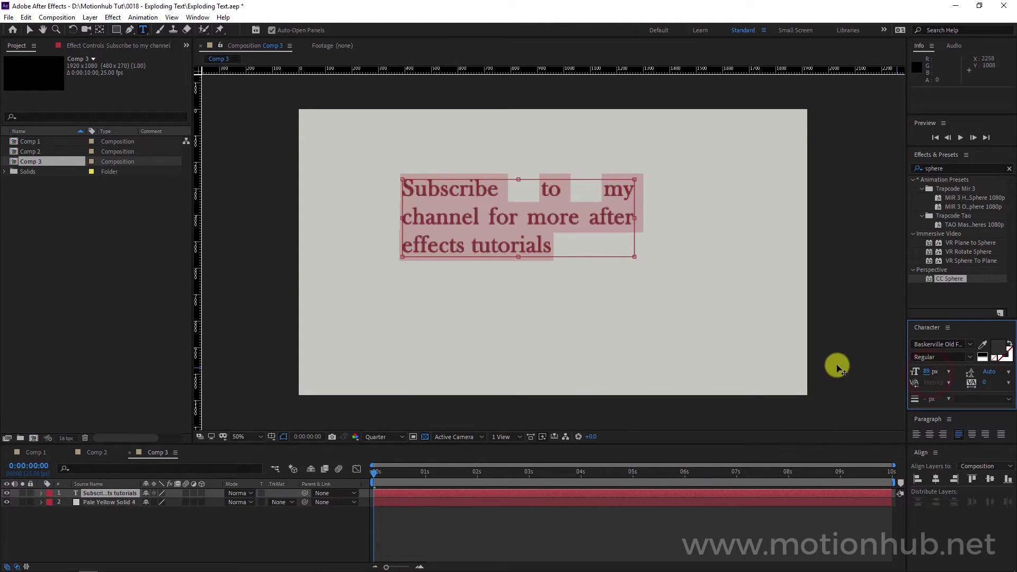
left_click(974, 436)
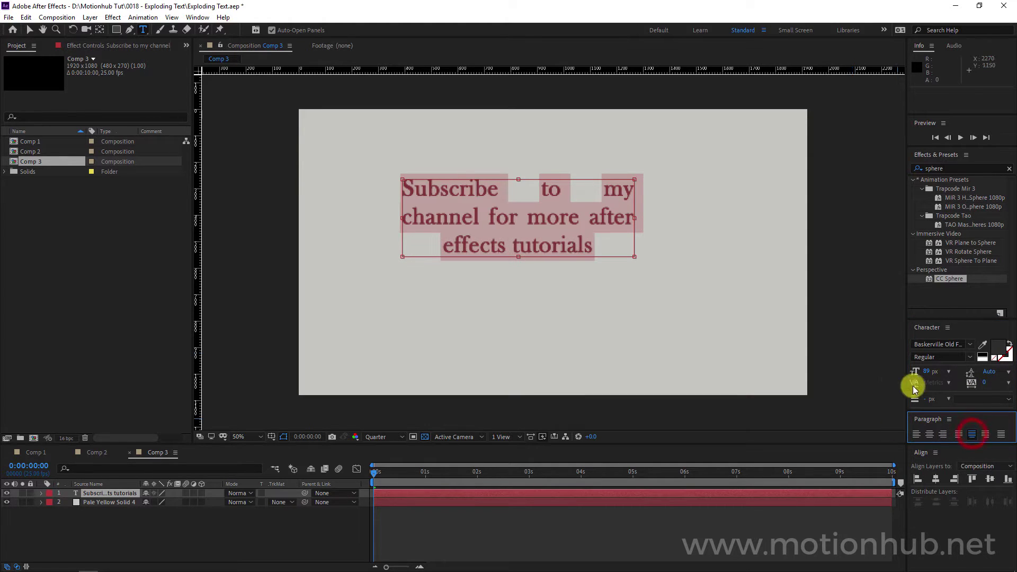
left_click(930, 435)
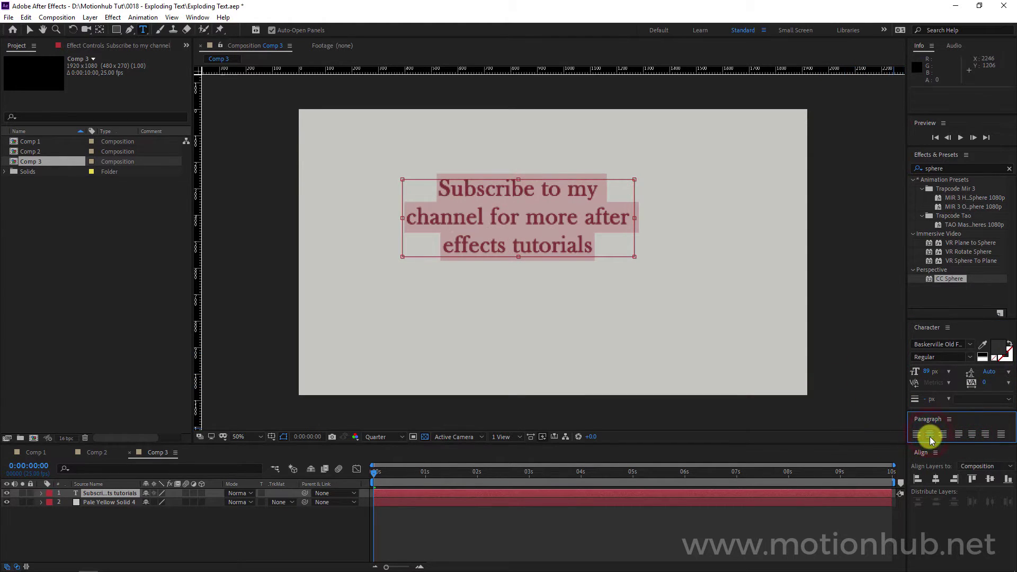
Centre the text layer horizontally and vertically in the Comp 3 frame.
left_click(33, 31)
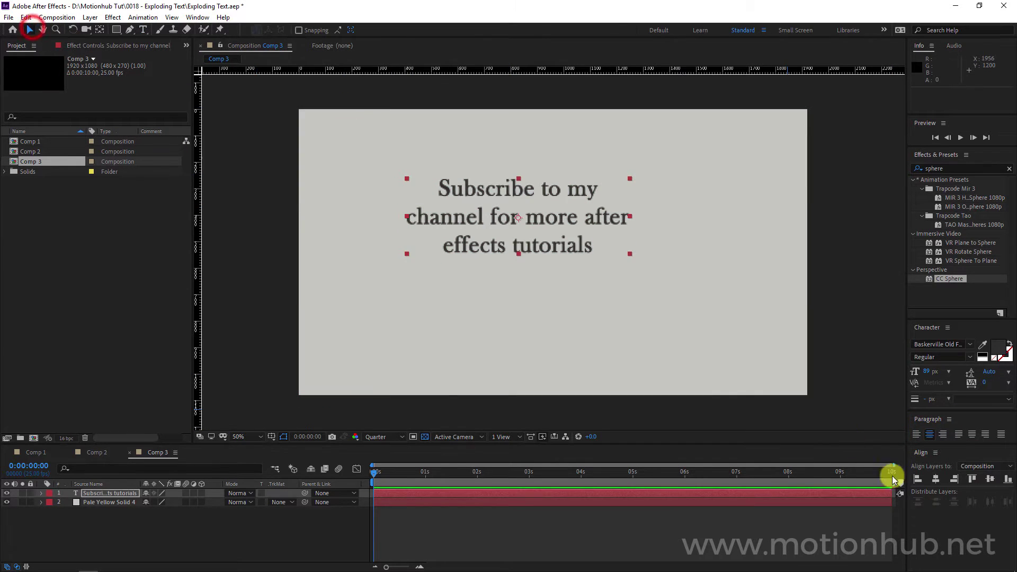
left_click(936, 479)
left_click(990, 478)
left_click(114, 493)
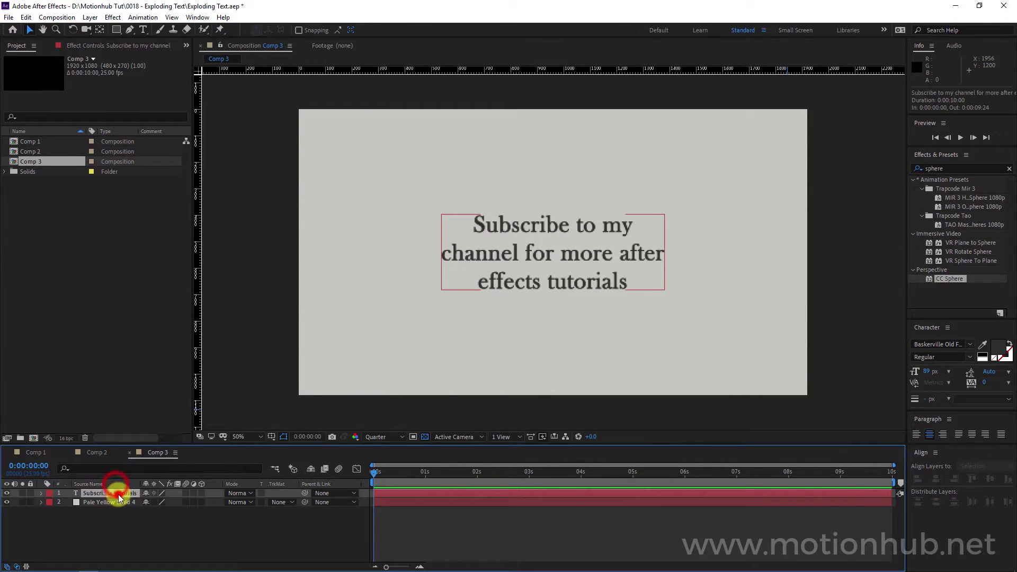
Enable per-character 3D on the subscribe text and add a Position animator, Animator 1.
left_click(41, 493)
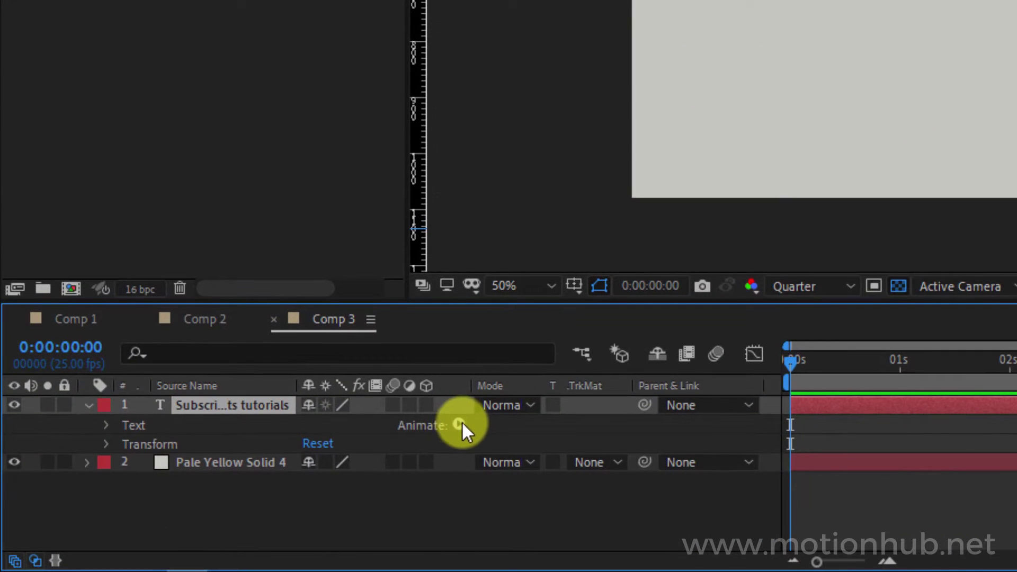
left_click(459, 425)
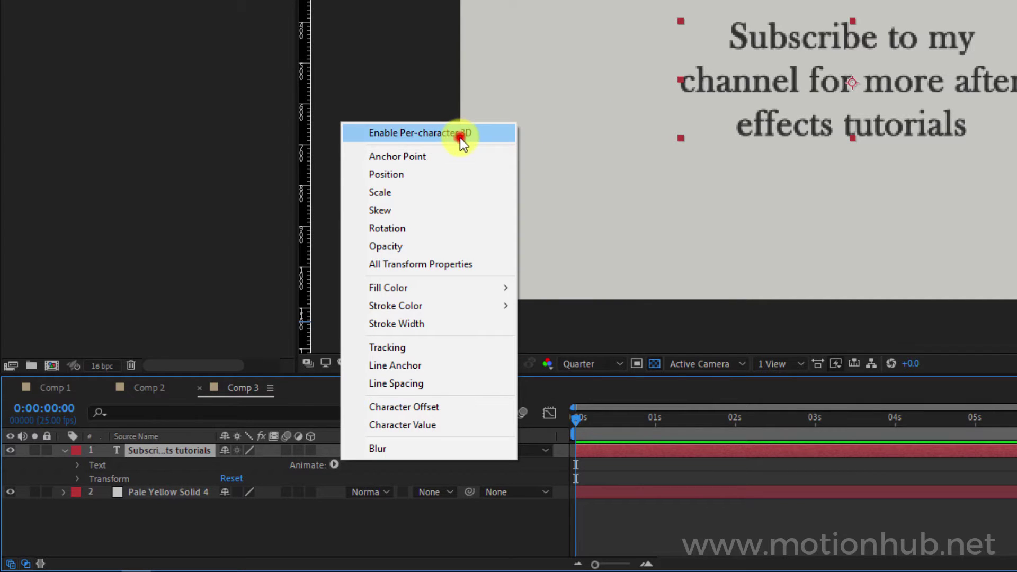
left_click(458, 135)
left_click(332, 464)
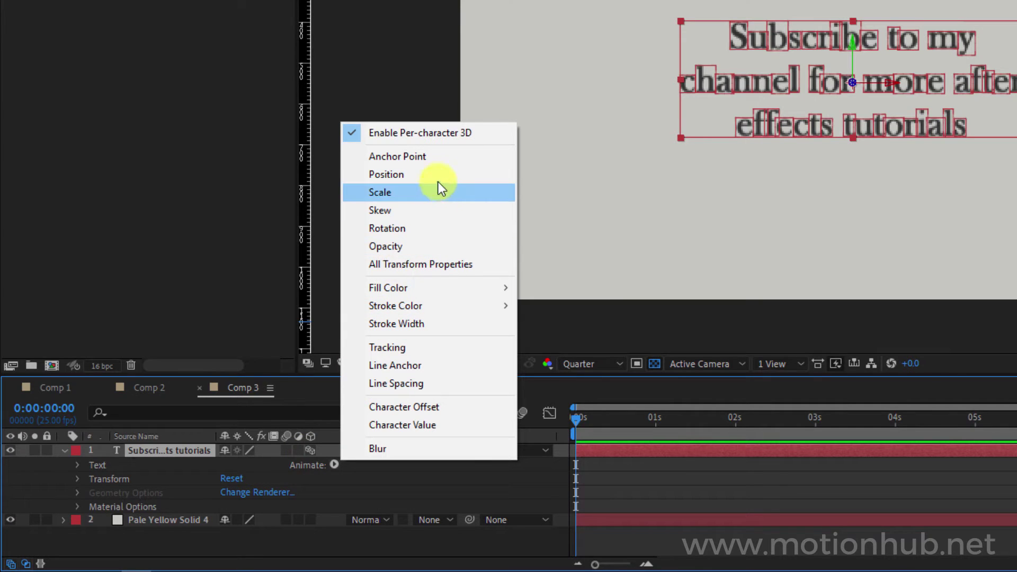
left_click(424, 175)
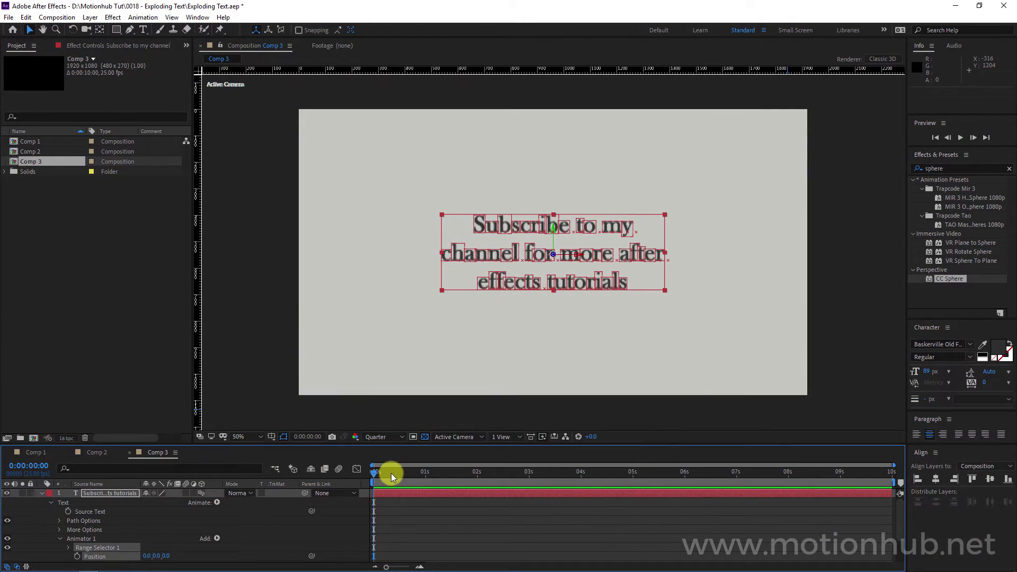
Preview the animation at Quarter resolution and make the timeline panel taller.
key("space")
key("space")
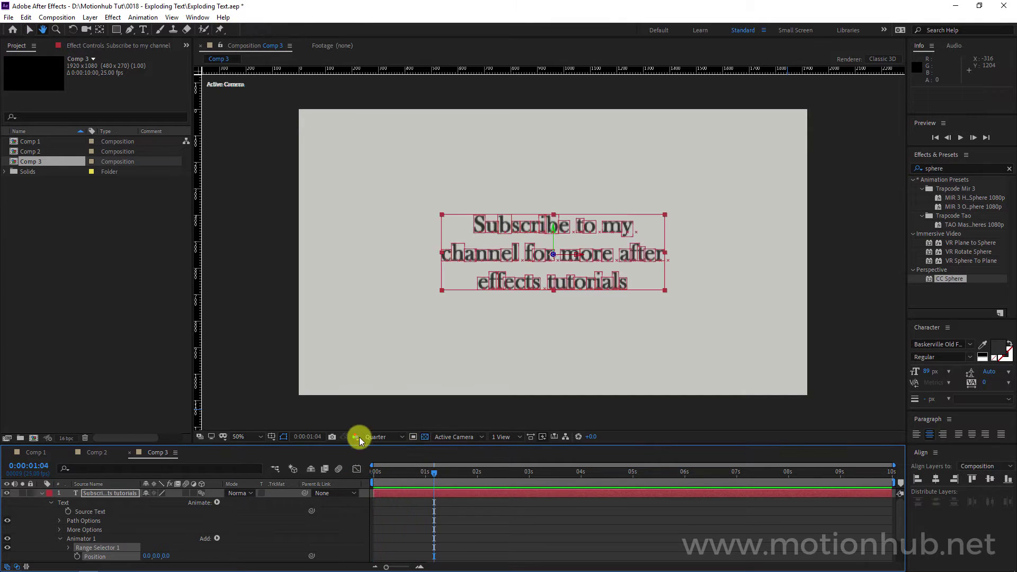
left_click(386, 436)
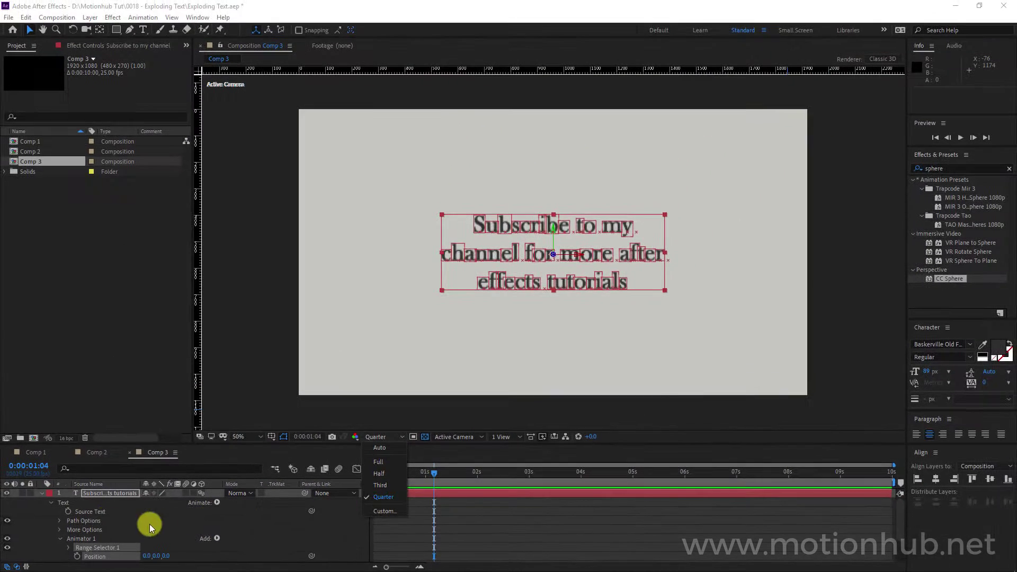
left_click(113, 498)
left_click_drag(237, 445, 237, 444)
left_click_drag(237, 385, 237, 324)
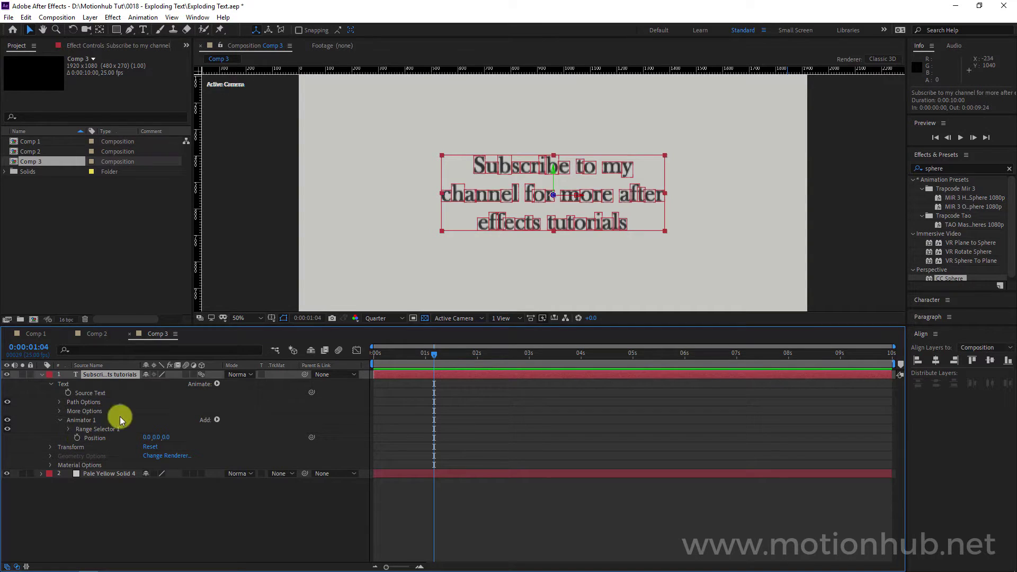
Expand Animator 1's Range Selector 1 (Start 0%, End 100%, Offset 0%) at time zero.
left_click(80, 420)
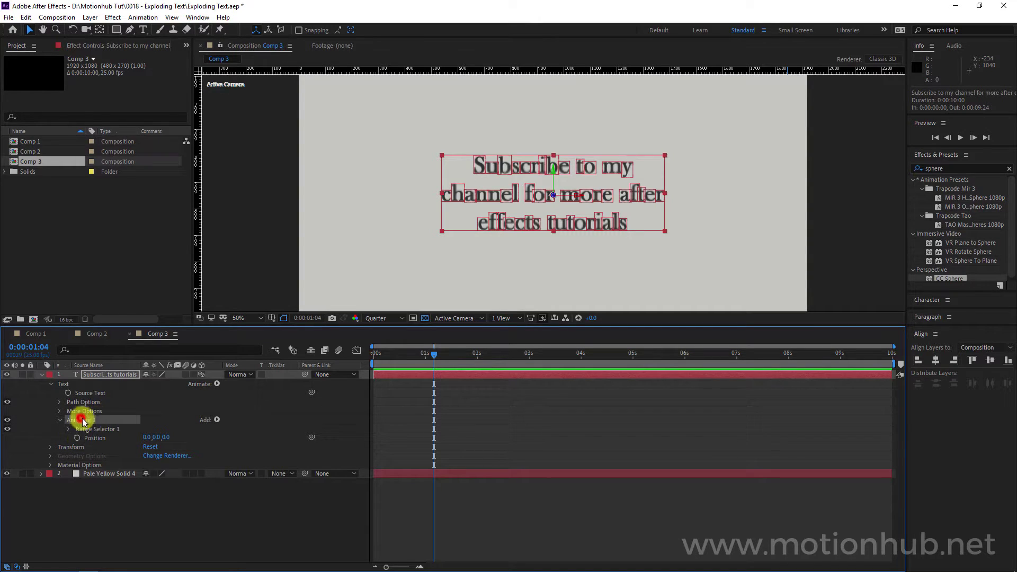
left_click(127, 375)
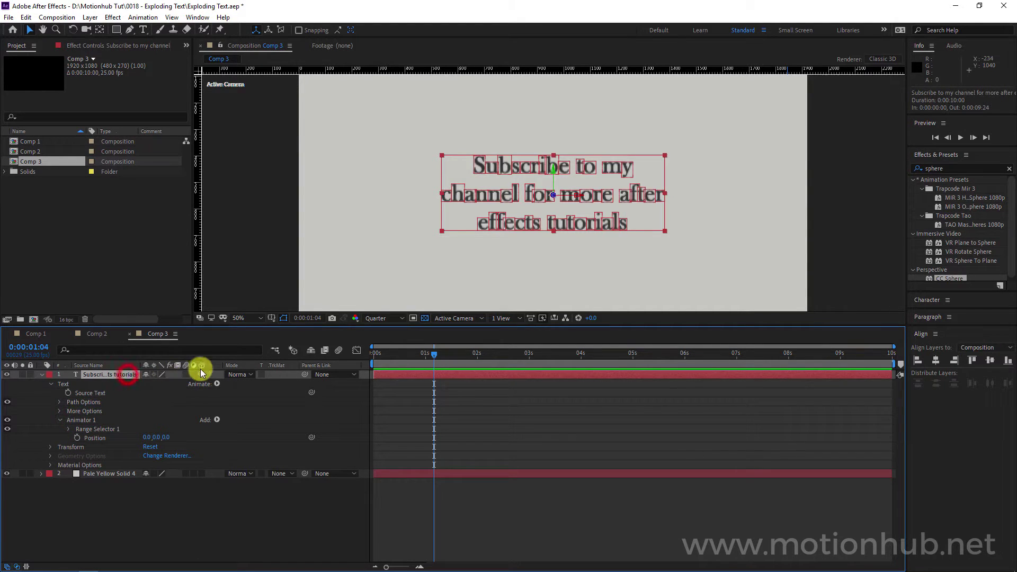
left_click(82, 420)
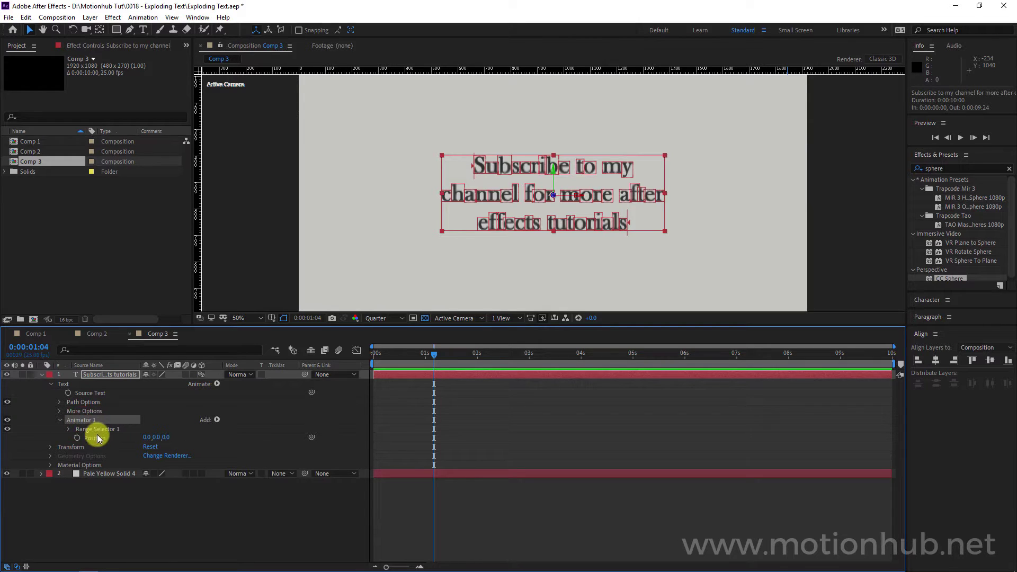
left_click(69, 430)
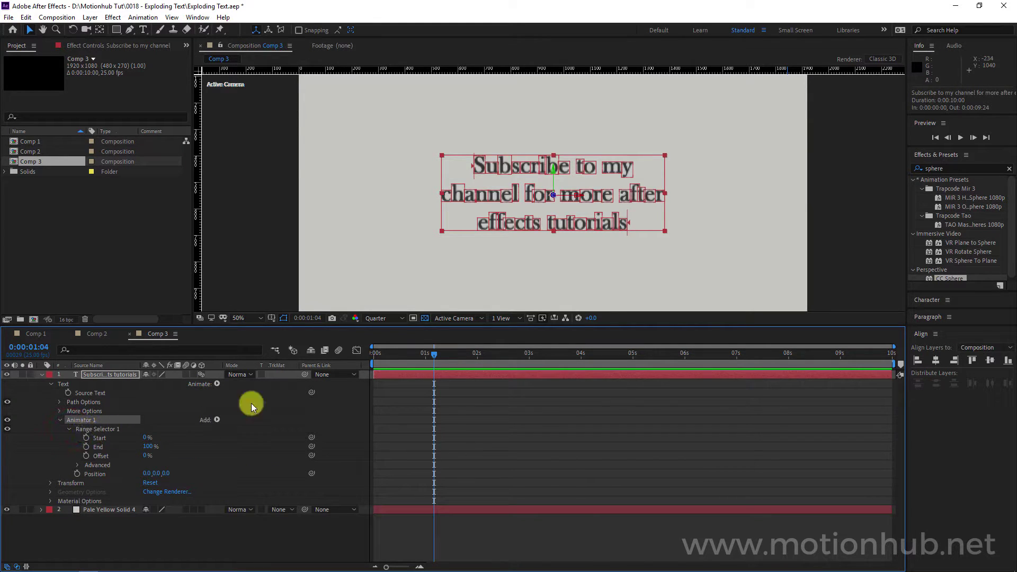
key("Home")
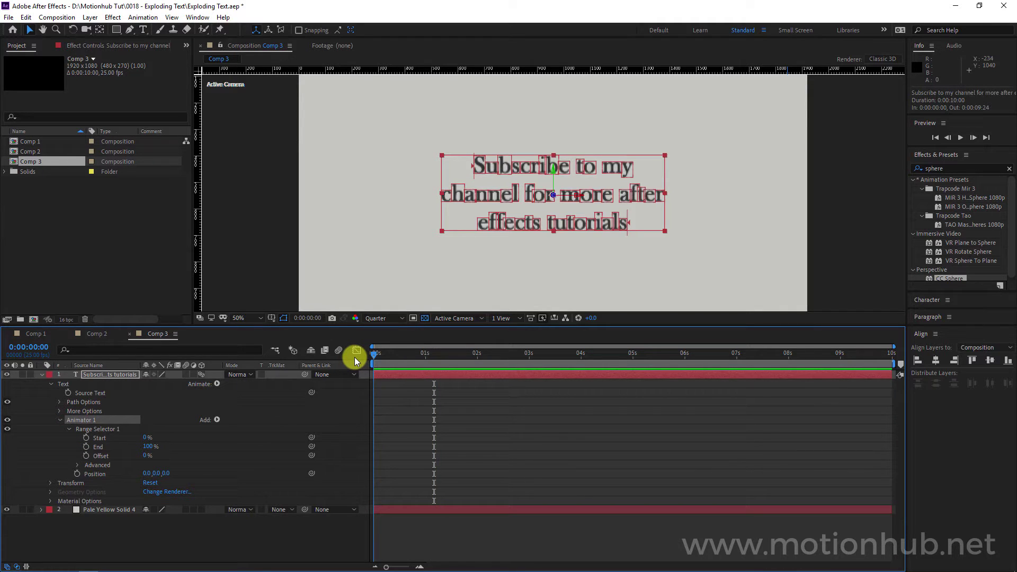
Keyframe Range Selector Offset from 0% at the start to 100% at 2 seconds.
left_click(84, 465)
left_click(86, 456)
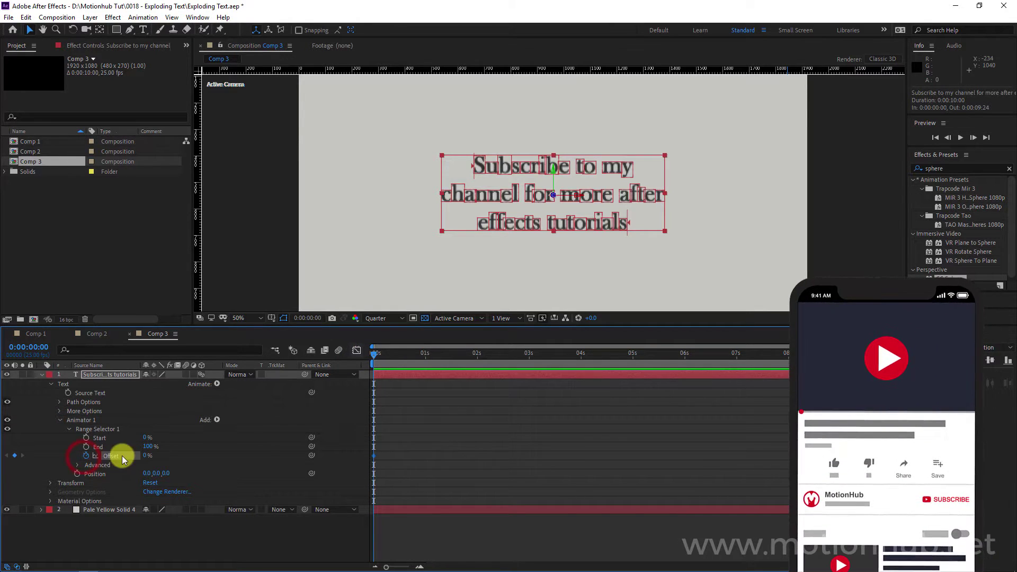
left_click_drag(386, 356, 476, 354)
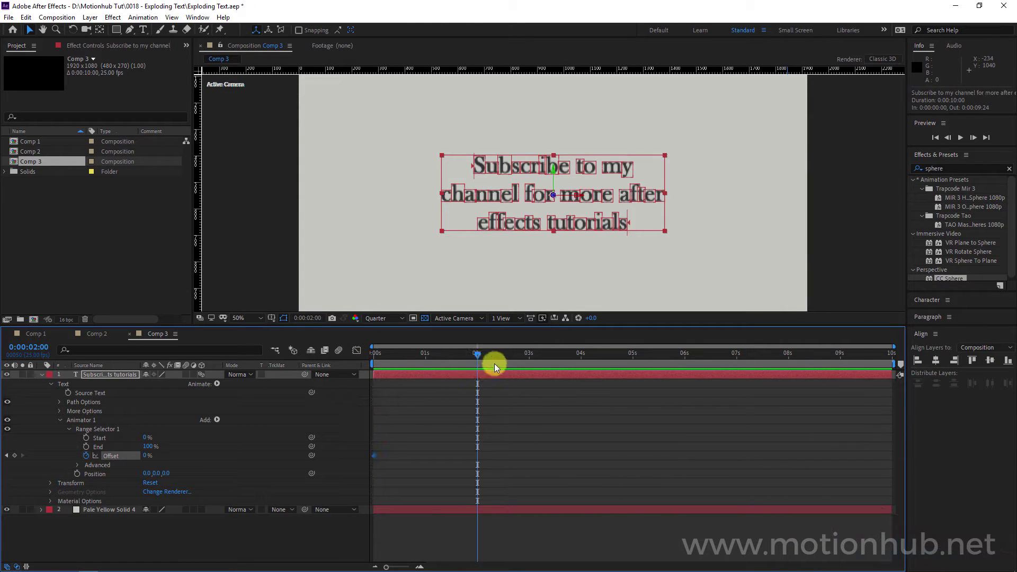
left_click(145, 456)
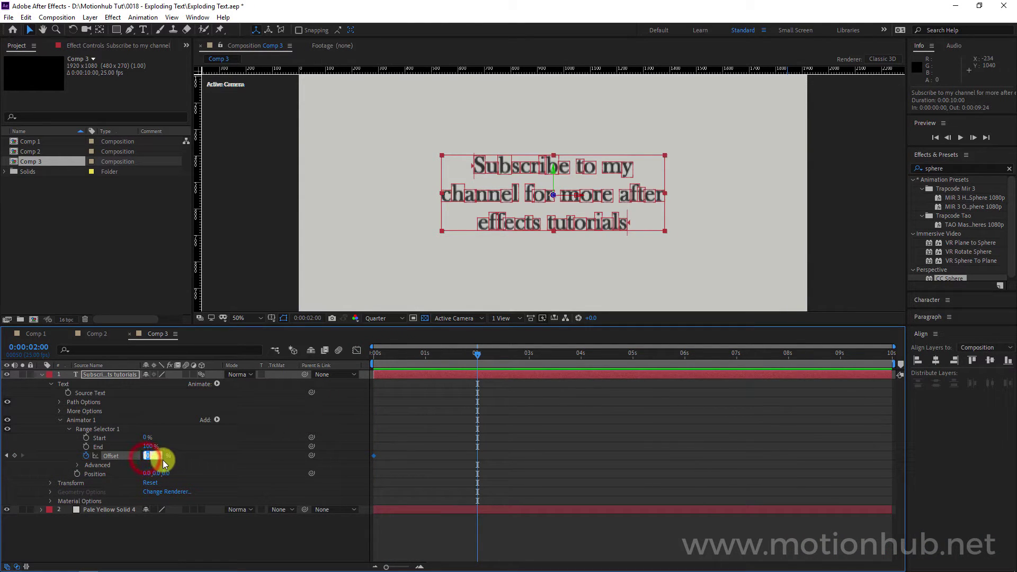
key("Return")
key("Home")
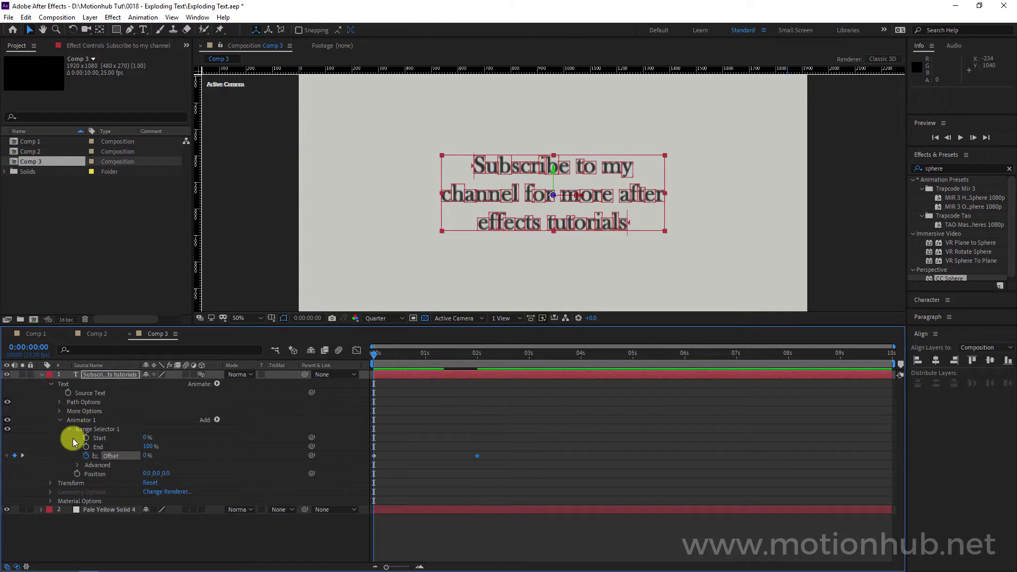
Set the animator Position to 181.0, 354.0, 450.0 and preview the letters flying apart.
left_click(96, 474)
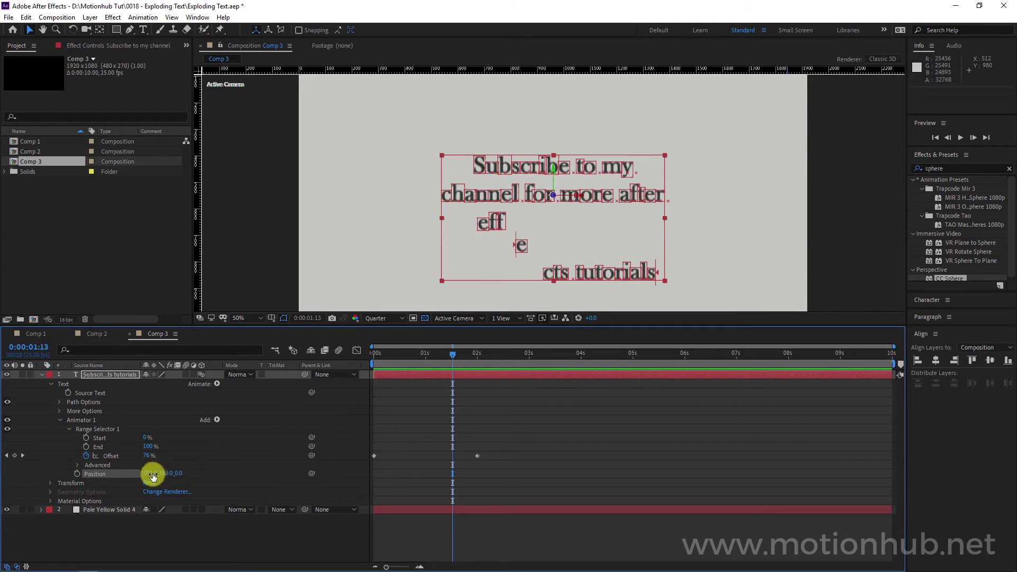
left_click_drag(152, 473, 183, 476)
key("space")
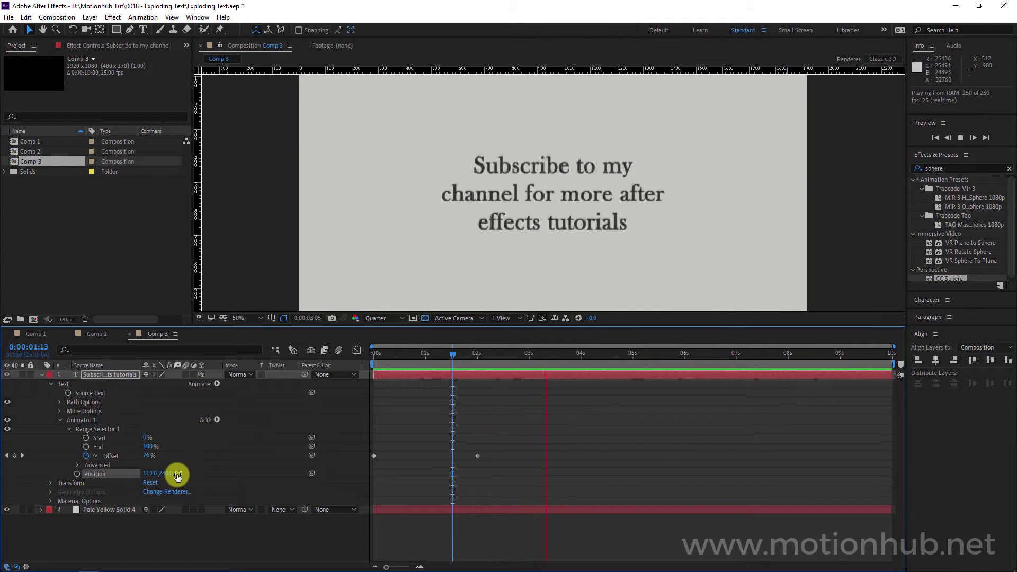
key("space")
left_click_drag(147, 475, 382, 465)
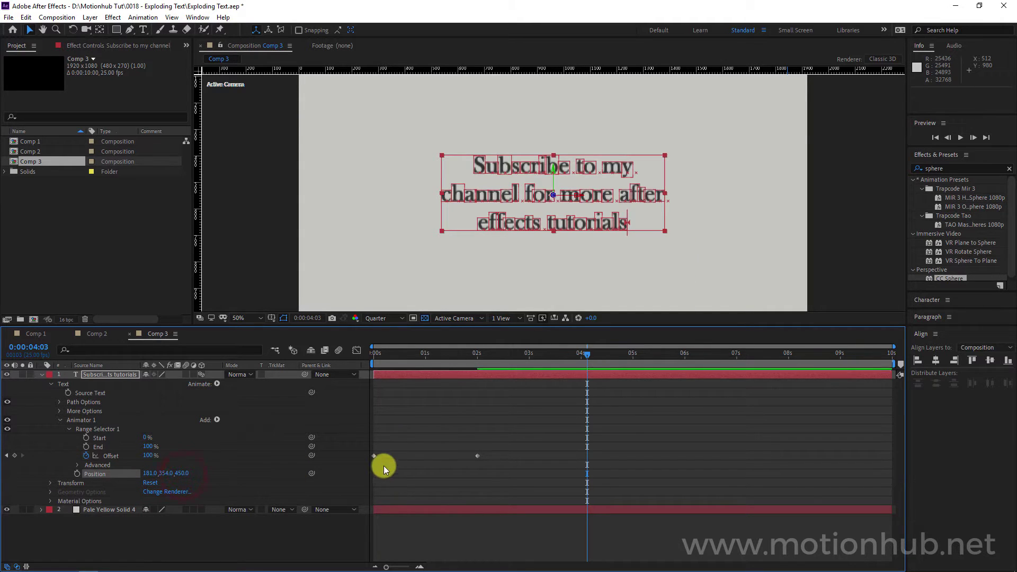
key("Home")
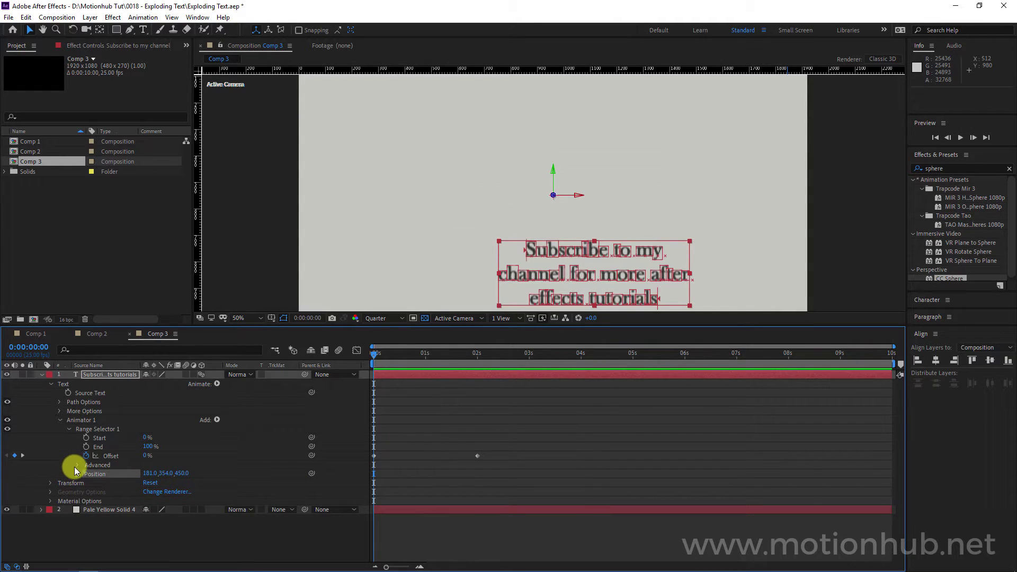
Give Range Selector 1 Advanced settings of Characters Excluding Spaces, Ramp Down shape and Ease Low 100%.
left_click(77, 465)
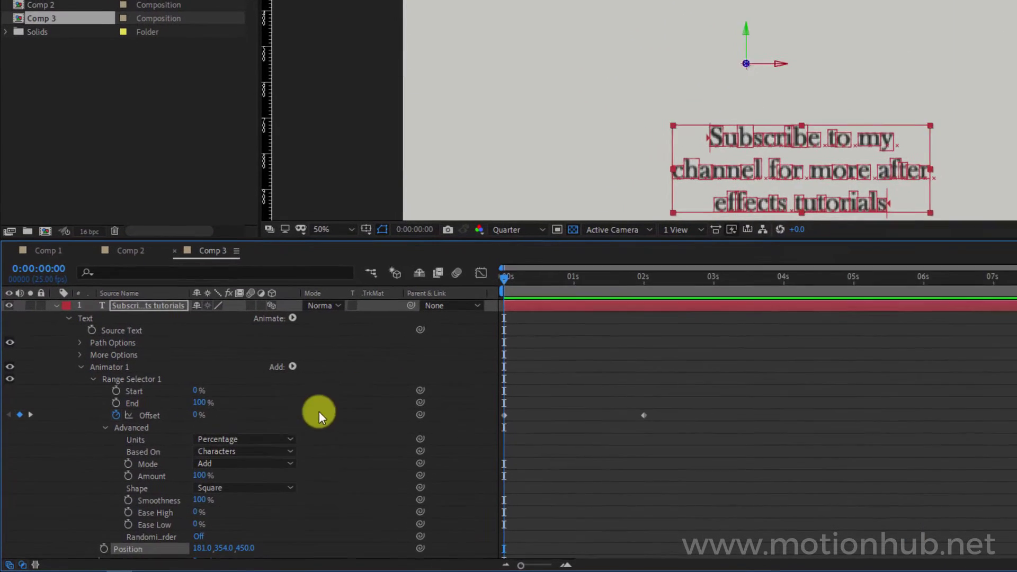
left_click(165, 483)
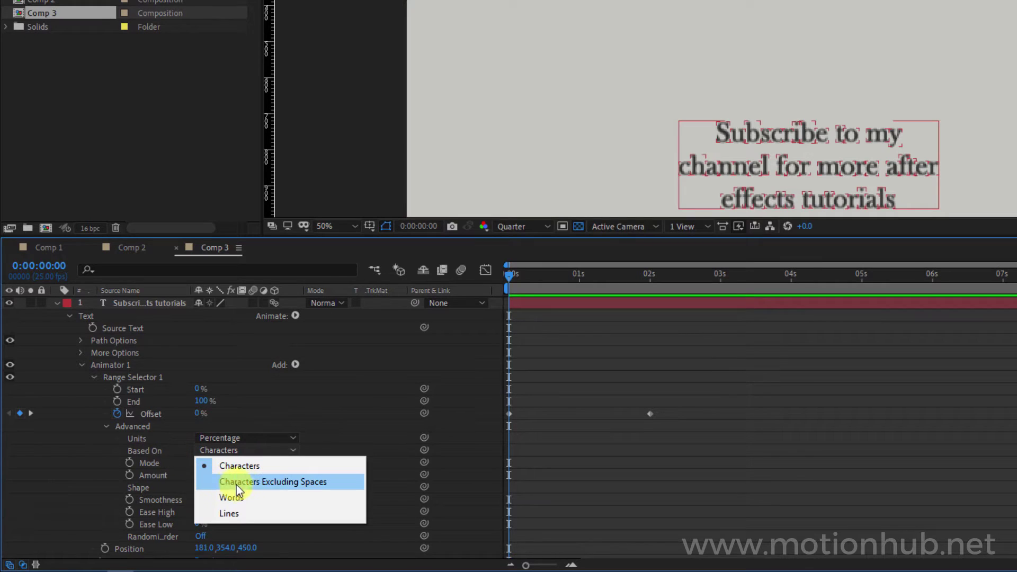
left_click(268, 483)
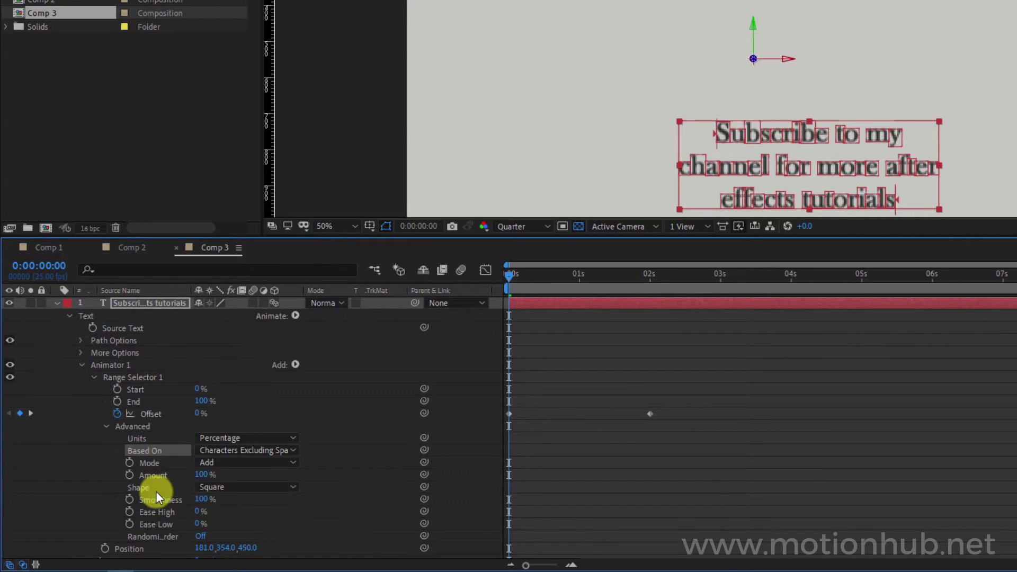
left_click(246, 486)
left_click(273, 424)
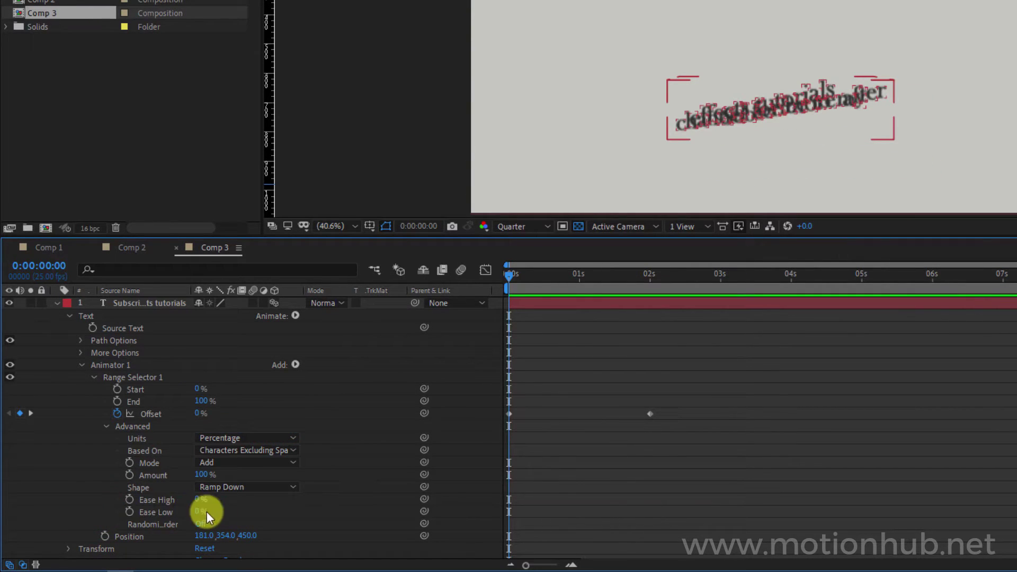
type("100")
key("Return")
key("space")
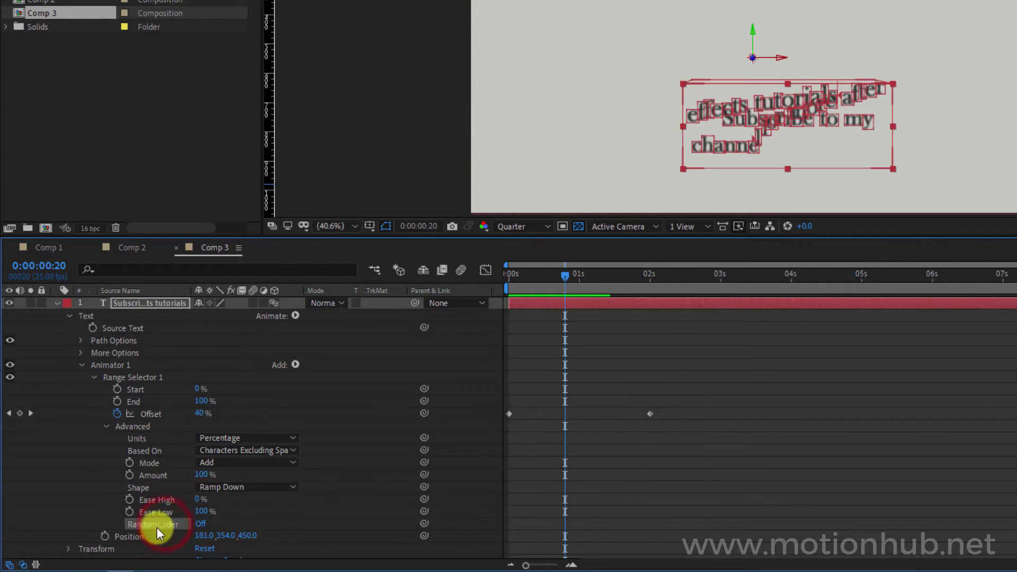
Turn Randomize Order On and set animator Position Y to 0 (181.0, 0.0, 450.0), then preview.
left_click(202, 525)
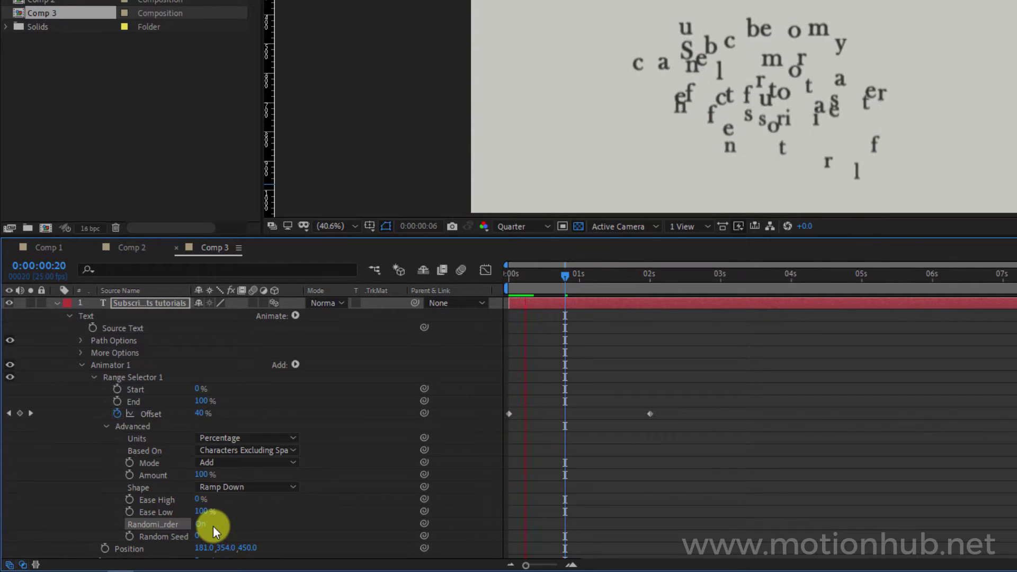
key("space")
scroll(243, 500, "down", 3)
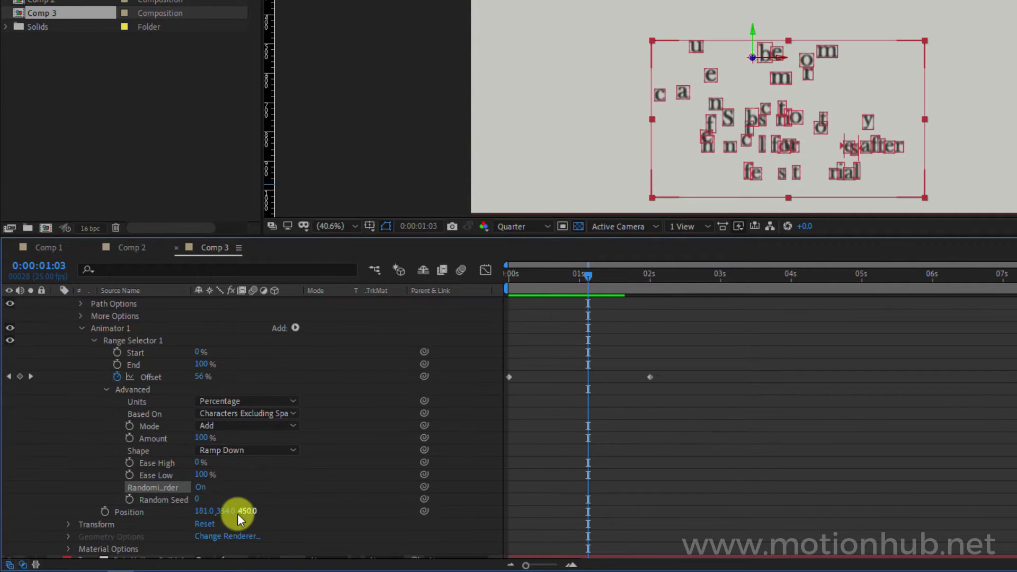
mouse_move(228, 513)
left_mouse_down()
mouse_move(193, 509)
mouse_move(273, 514)
mouse_move(127, 510)
mouse_move(222, 518)
left_mouse_up()
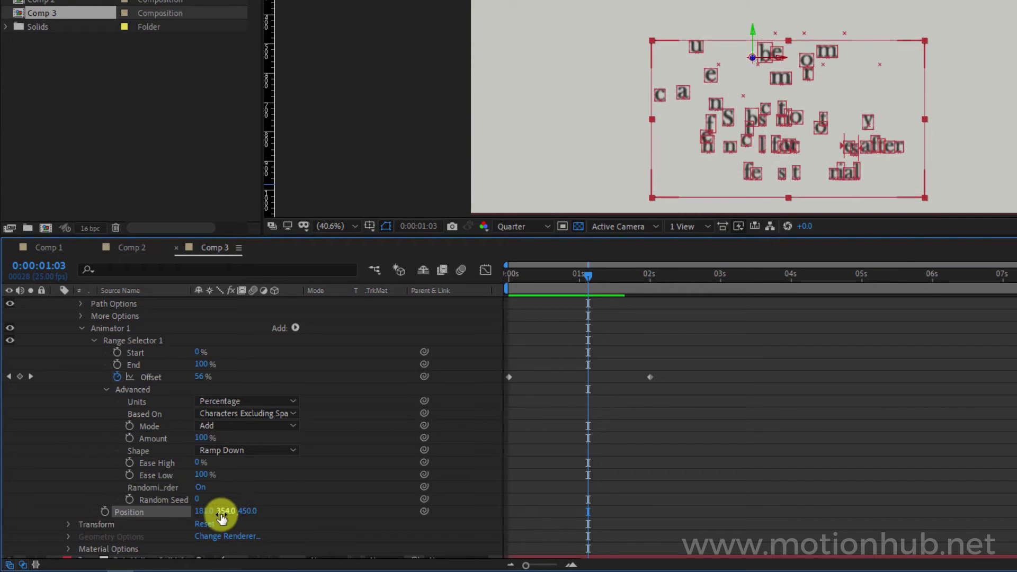
key("BackSpace")
type("0")
key("Return")
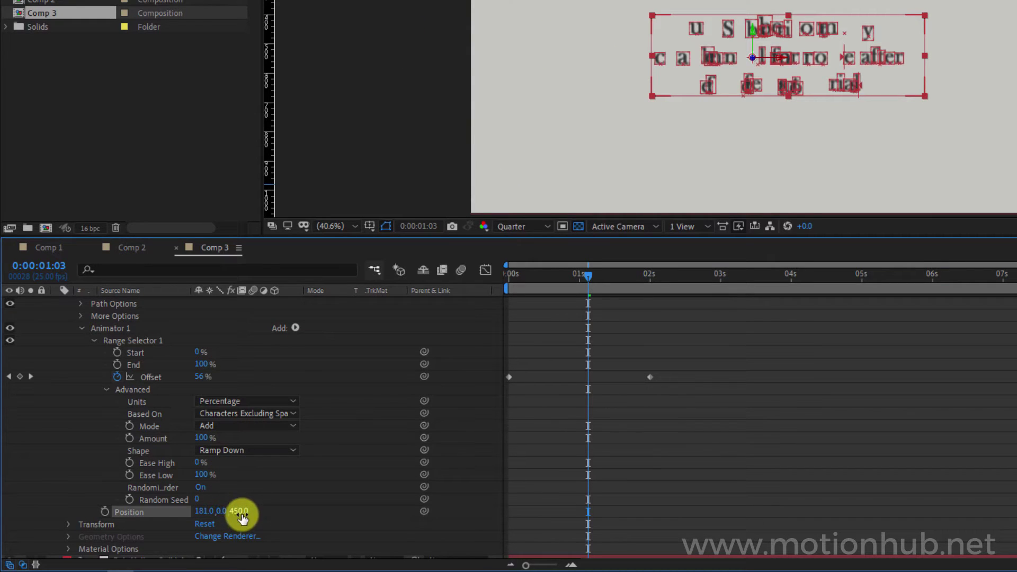
key("space")
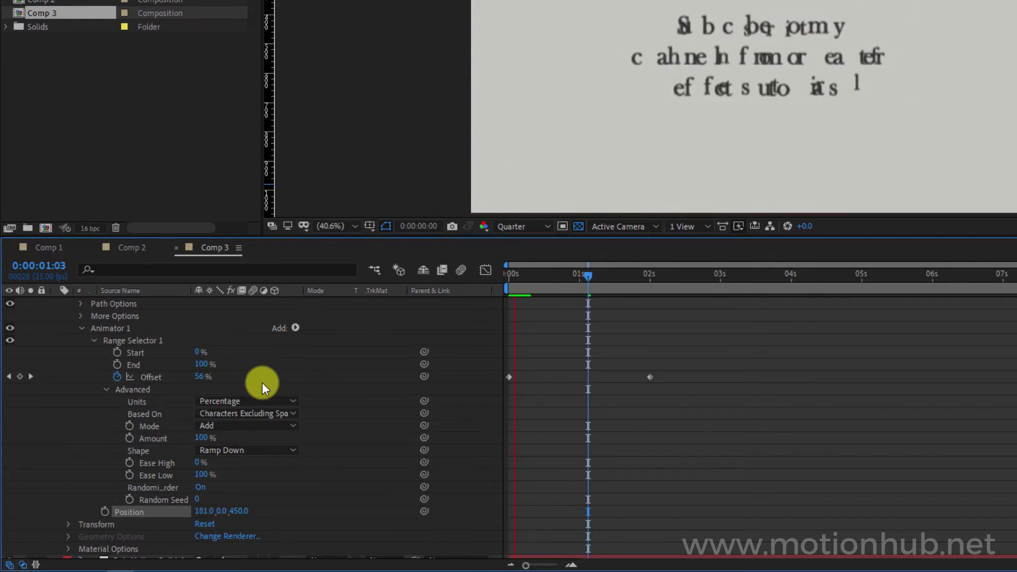
Set the range selector End to 35% and the Offset at frame 0 to -50%.
key("space")
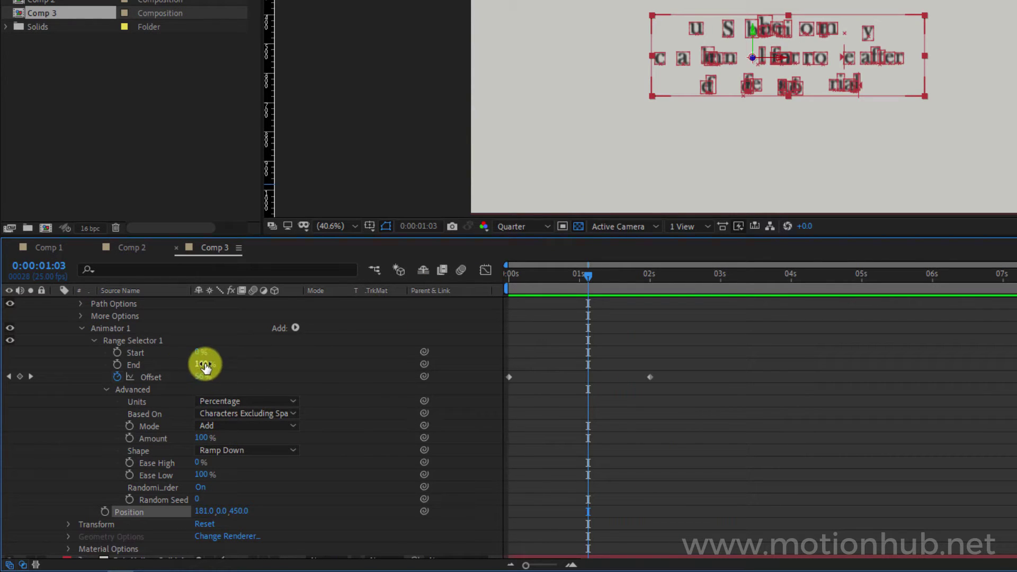
type("35")
key("Return")
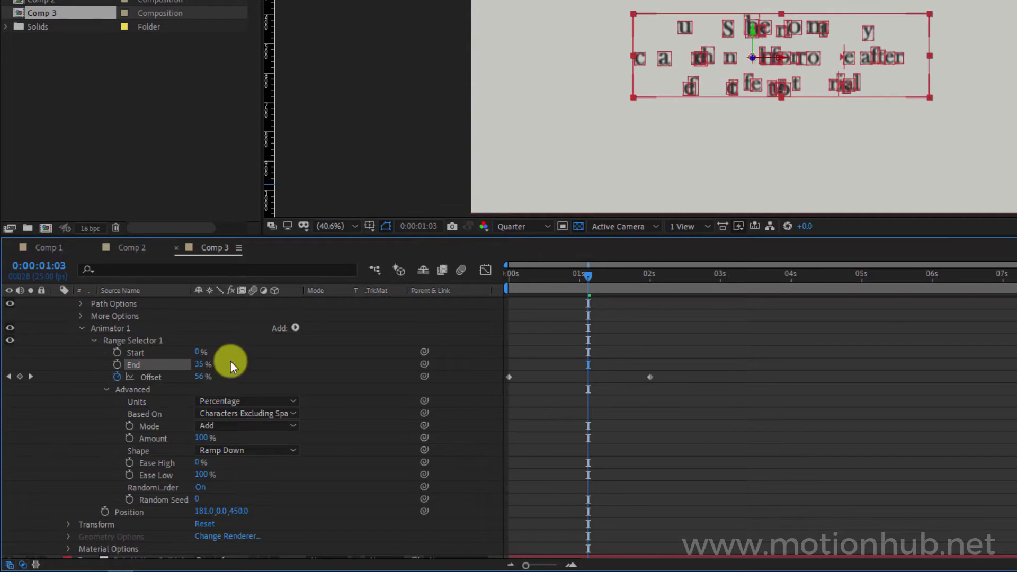
left_click_drag(580, 282, 451, 271)
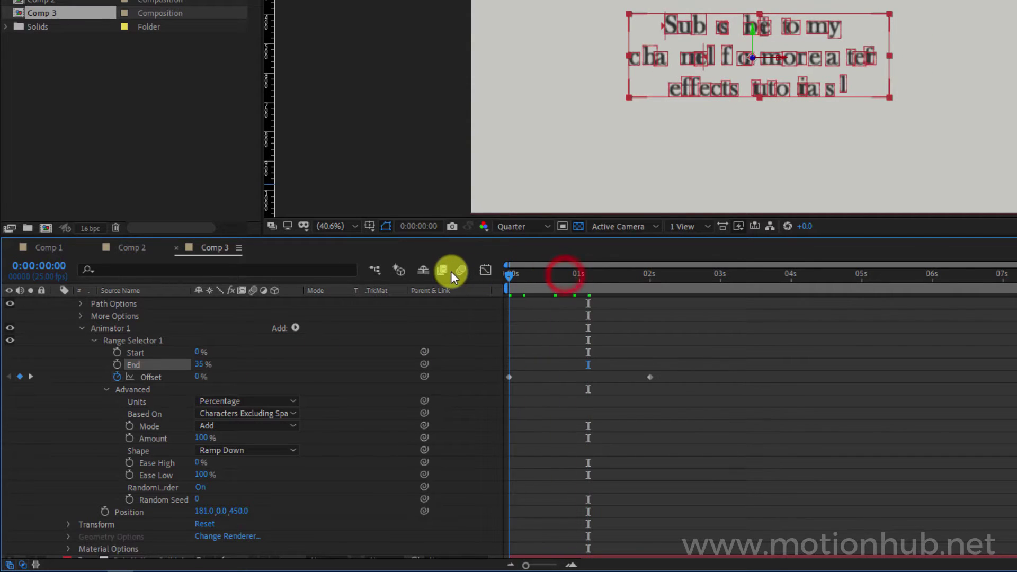
left_click(195, 379)
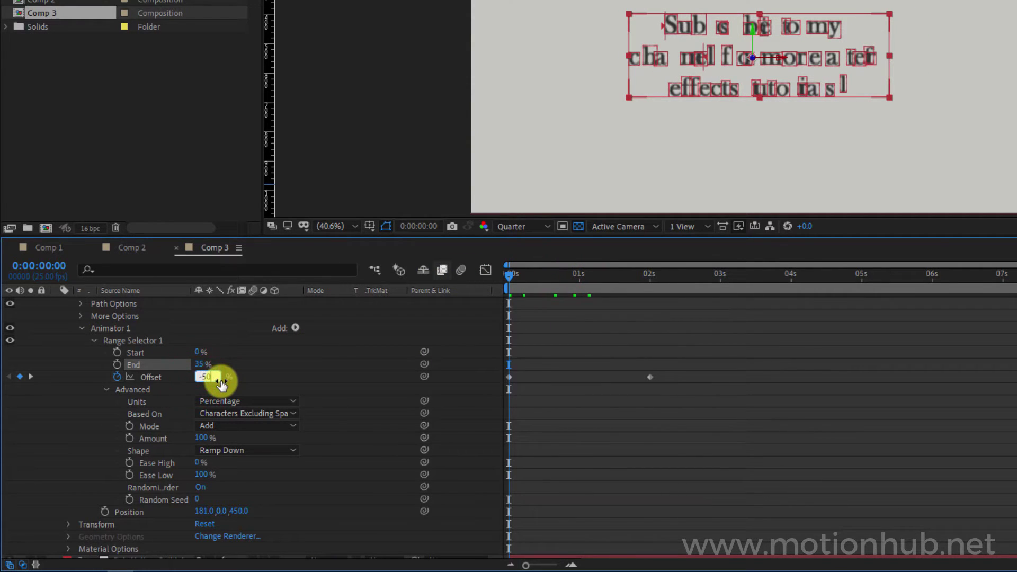
type("-50")
key("Return")
left_click(579, 283)
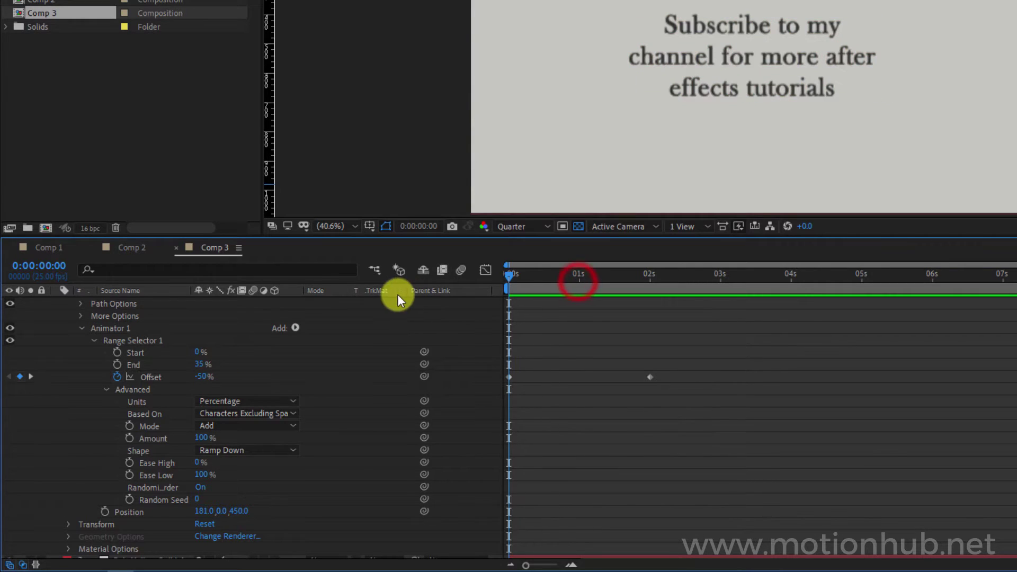
Set the animator's Position Z to -5000 and preview the letters flying toward the viewer.
left_click(238, 512)
type("-500")
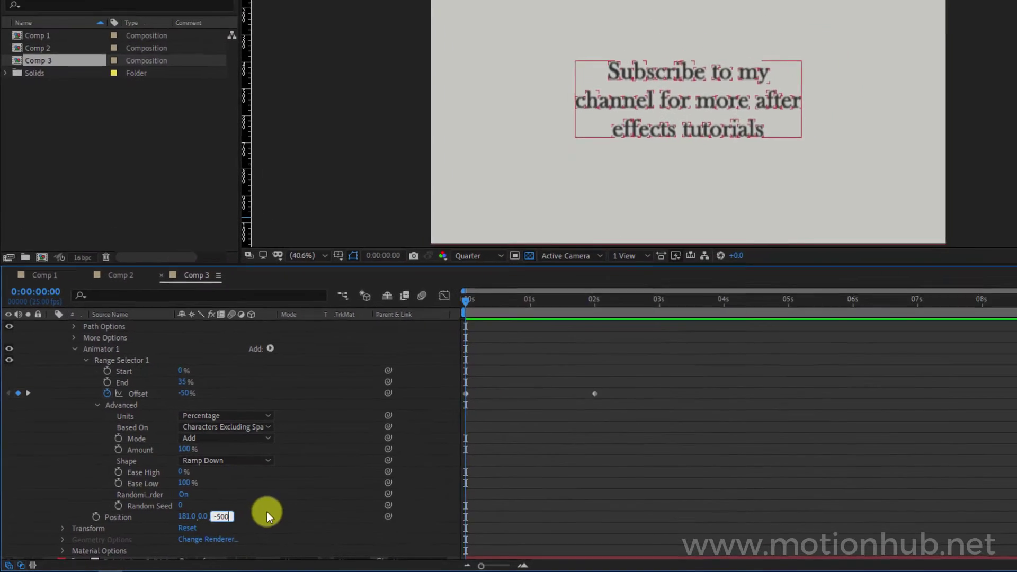
type("0")
key("Return")
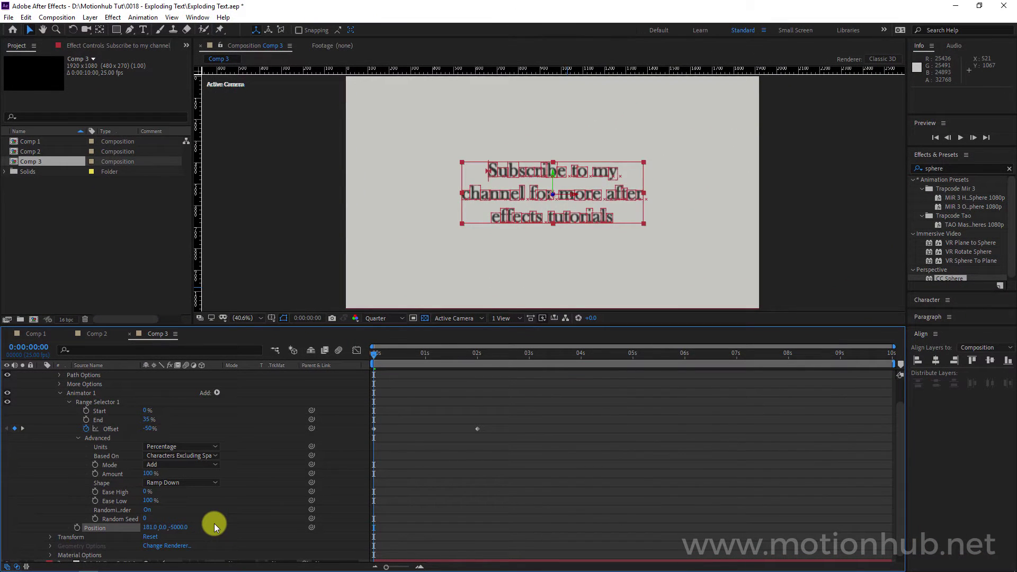
key("space")
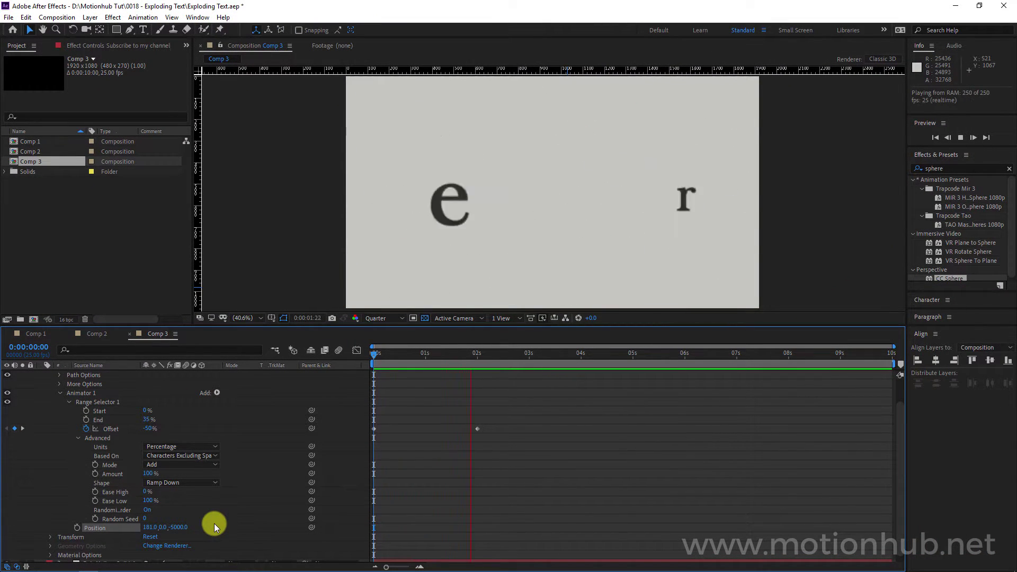
key("space")
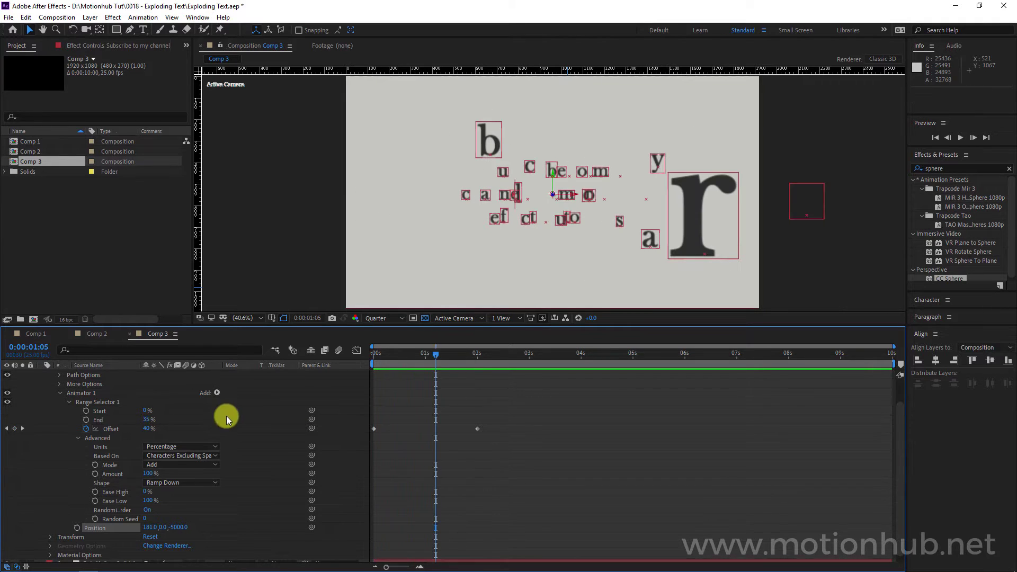
scroll(218, 432, "up", 2)
left_click(89, 421)
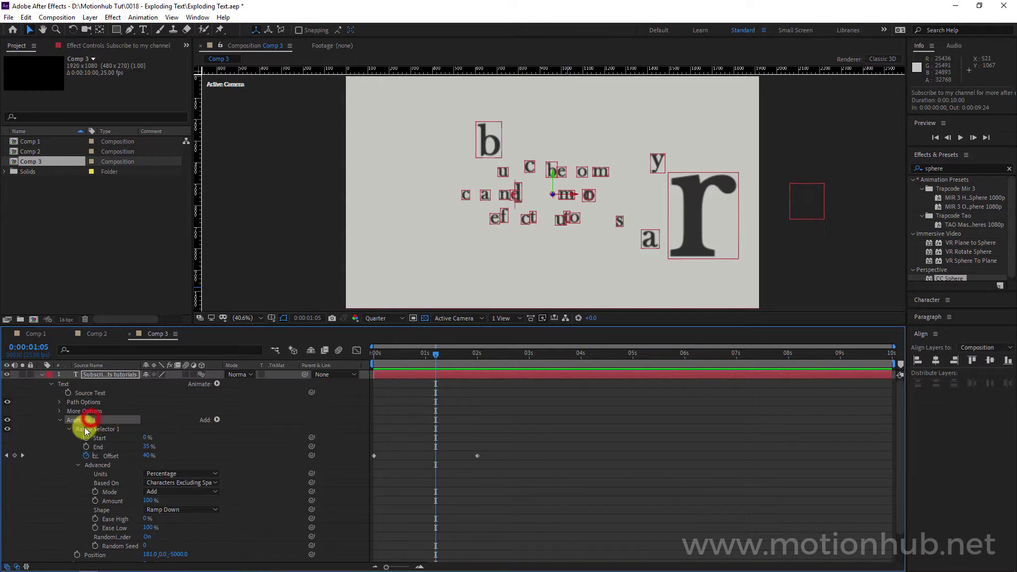
Add a Wiggly Selector to Animator 1 and preview the letters scattering randomly.
left_click(217, 420)
mouse_move(255, 435)
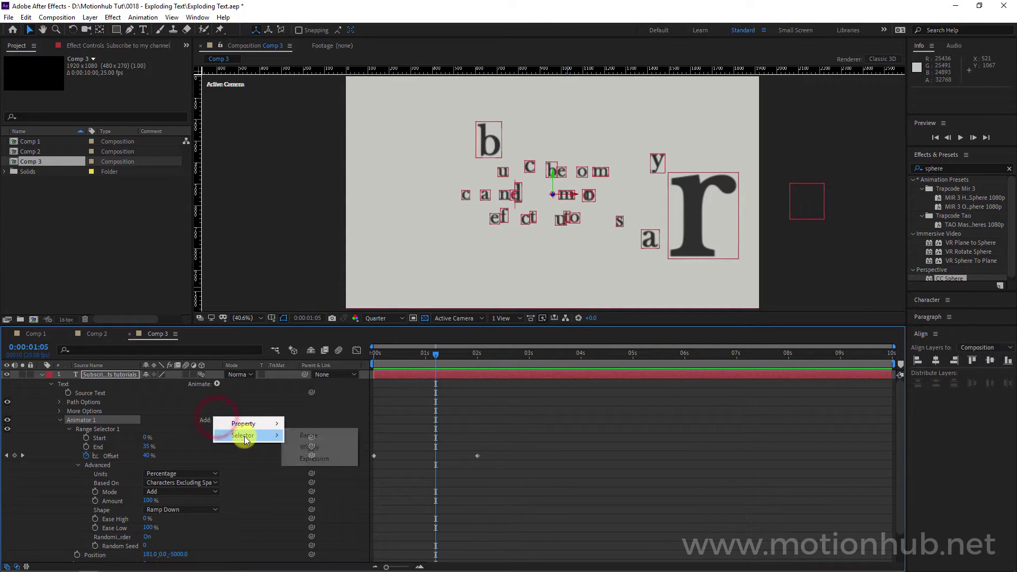
left_click(308, 448)
key("space")
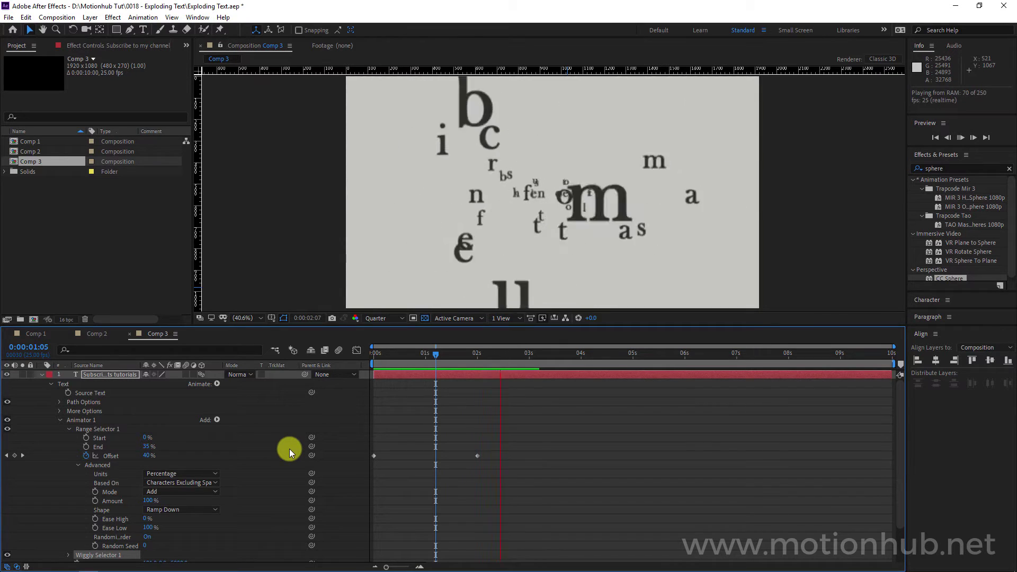
key("space")
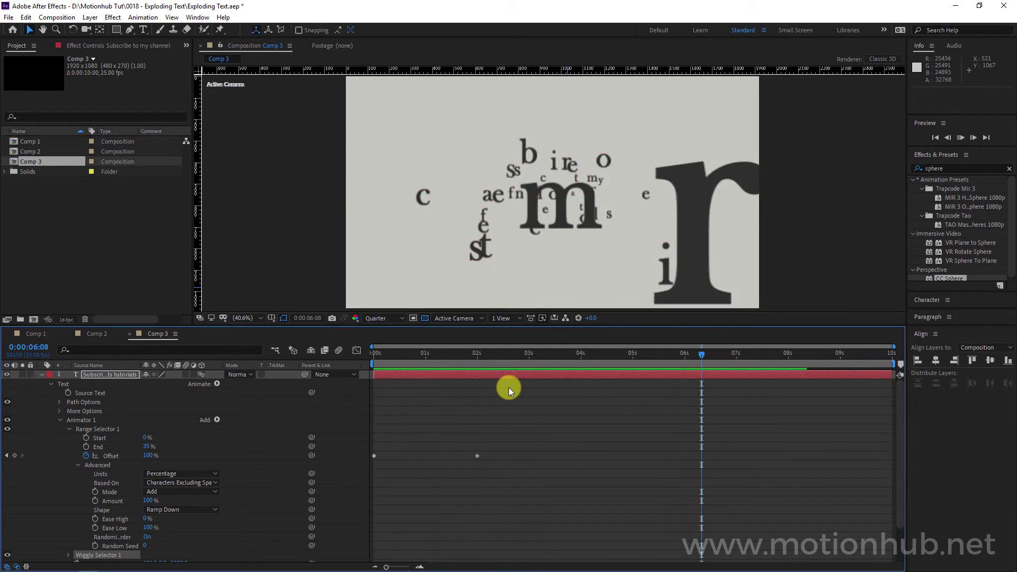
key("space")
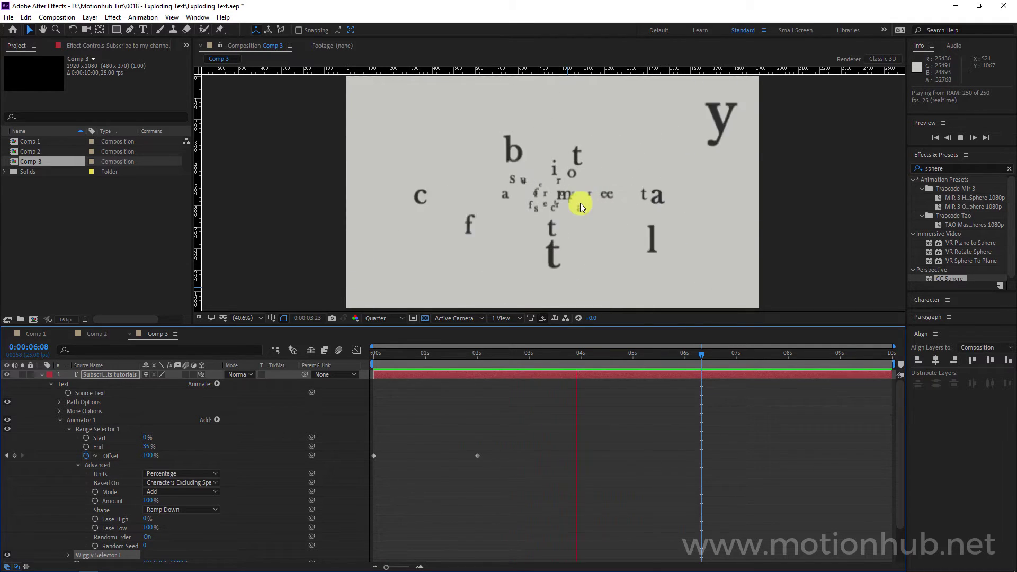
scroll(50, 535, "down", 2)
Set Wiggly Selector Max Amount 50%, Min Amount -50% and 1 wiggle per second, then preview.
key("space")
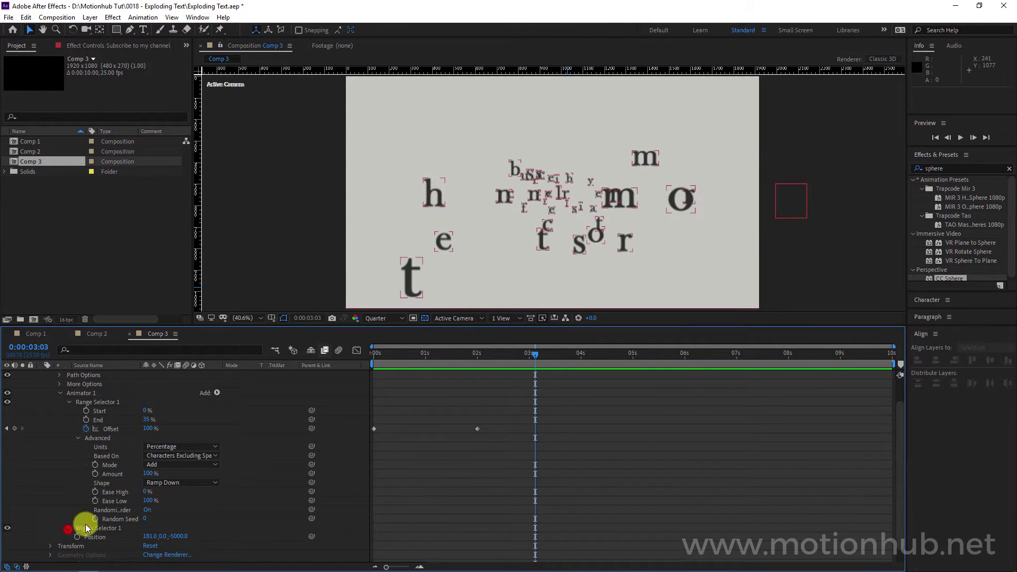
left_click(70, 529)
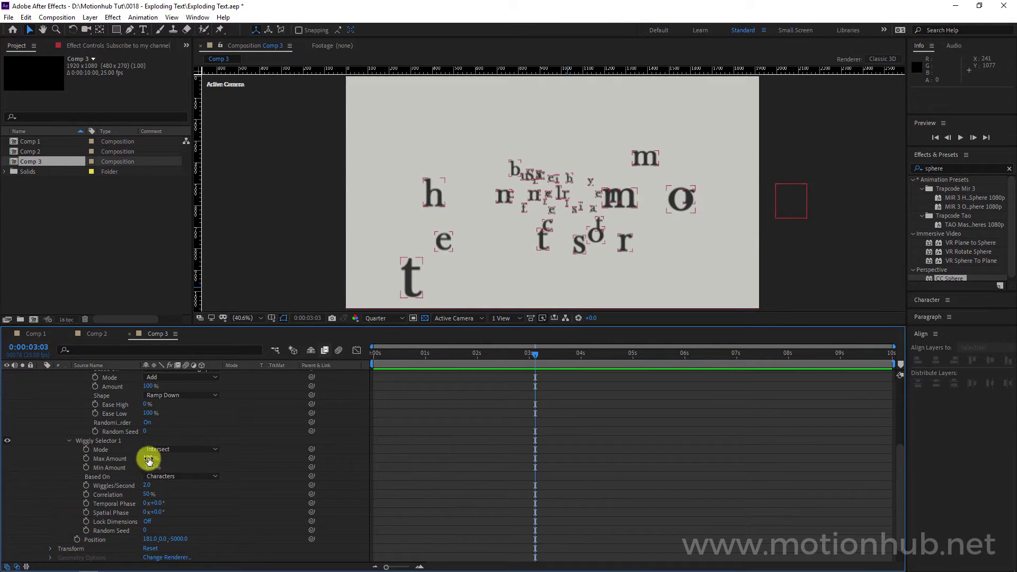
left_click(147, 459)
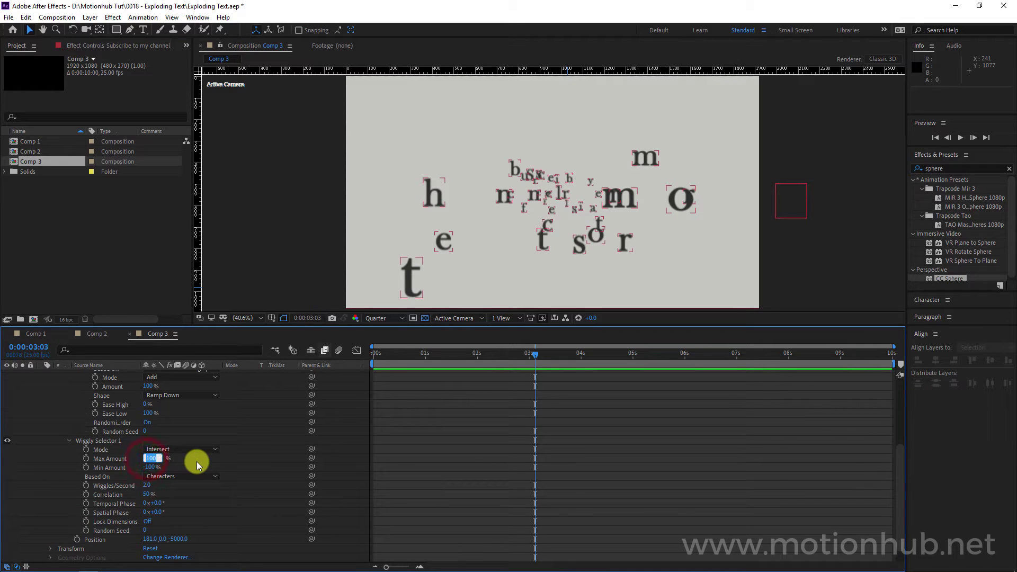
key("Return")
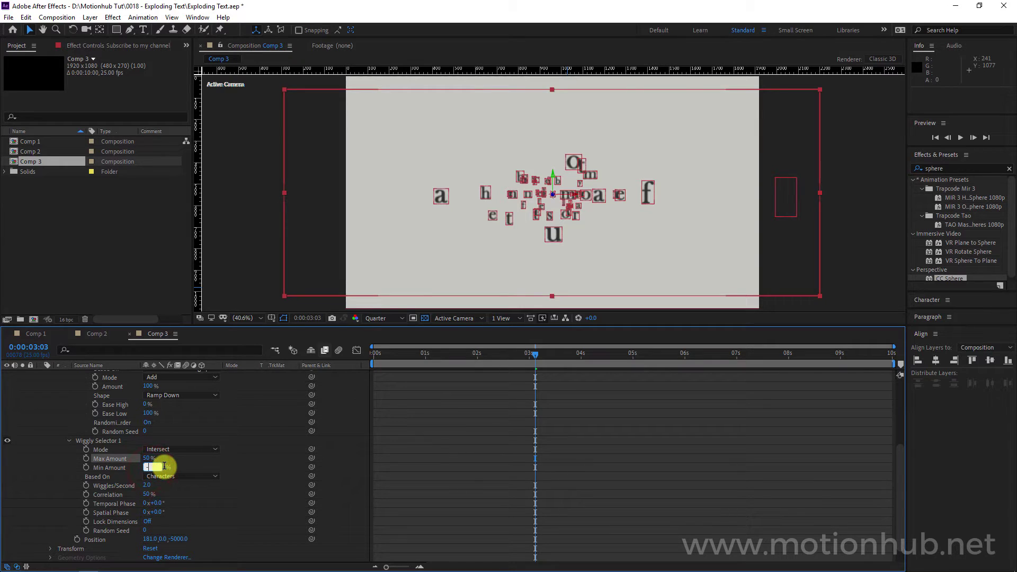
key("Return")
left_click(148, 486)
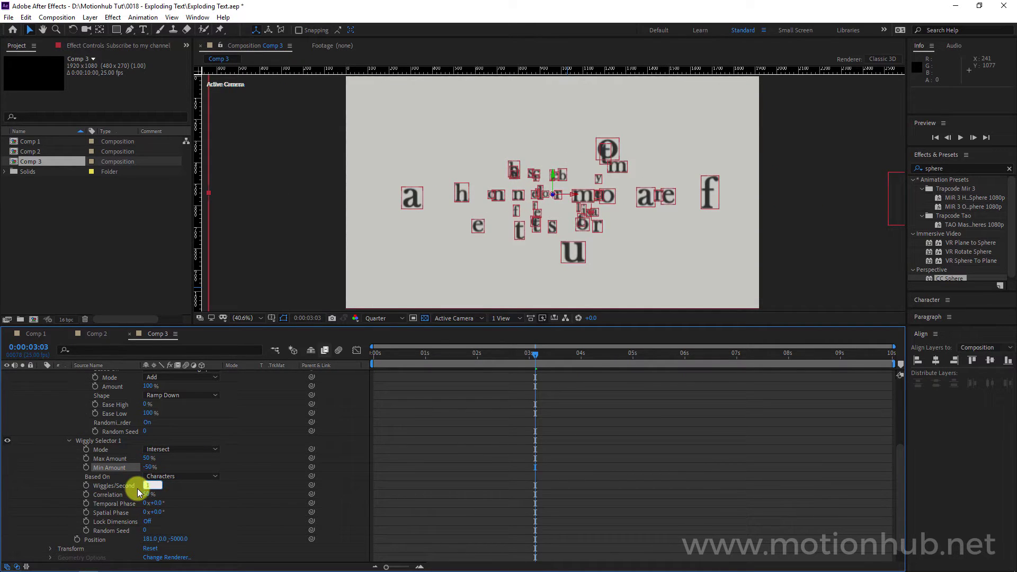
key("Return")
key("space")
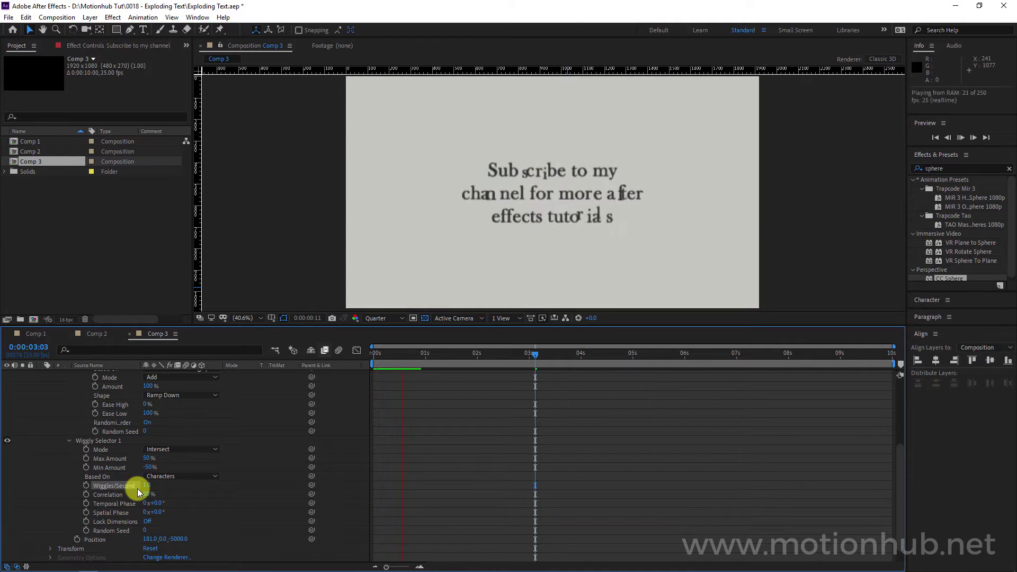
key("space")
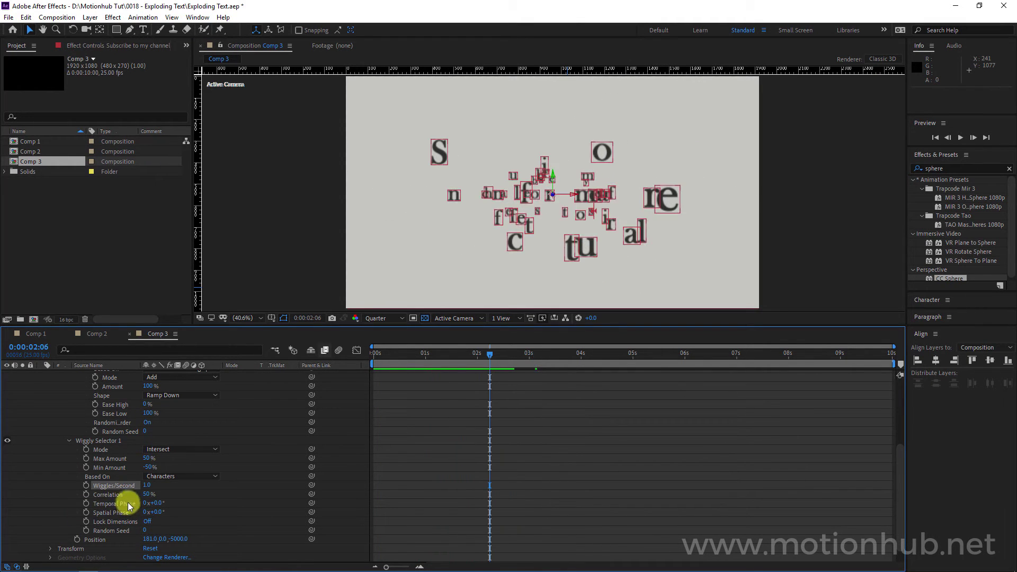
Experiment with Temporal and Spatial Phase, then reset both to 0x+0.0°.
left_click_drag(155, 503, 236, 517)
key("space")
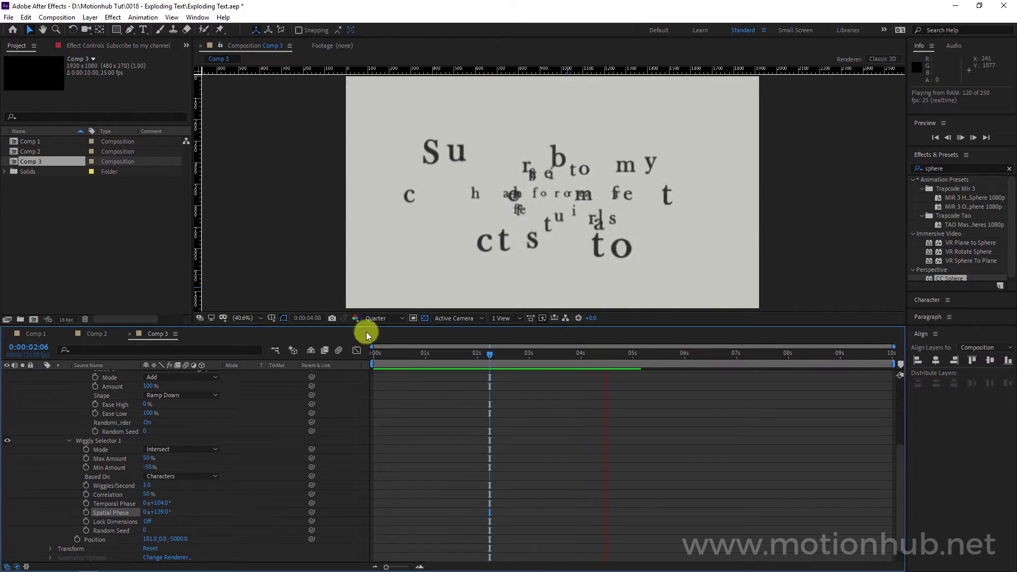
left_click(168, 502)
type("04")
key("Return")
left_click(167, 512)
type("0")
key("Return")
Preview the wiggly letter animation, then collapse the Animator 1 property group.
left_click(110, 442)
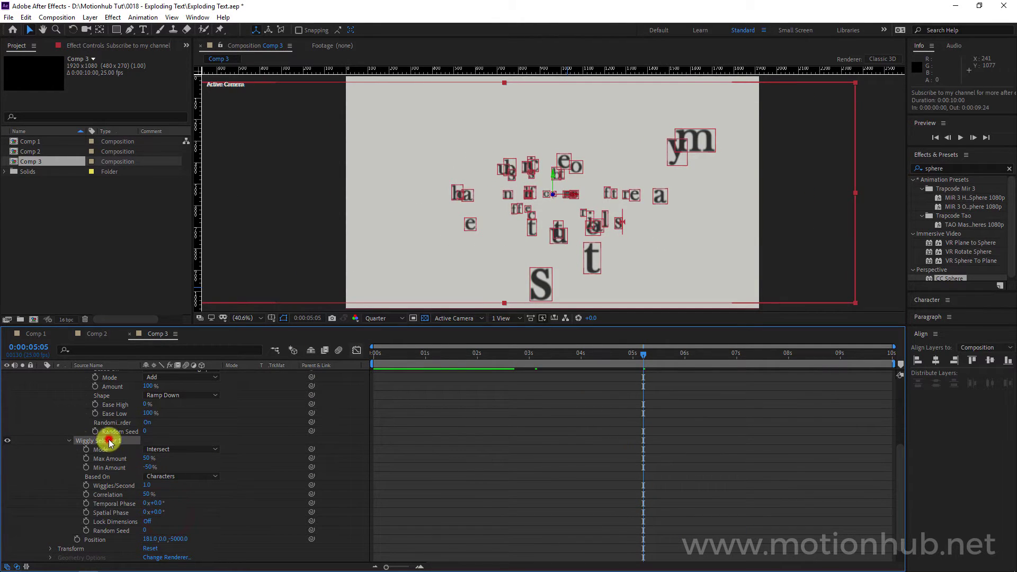
left_click(5, 447)
key("space")
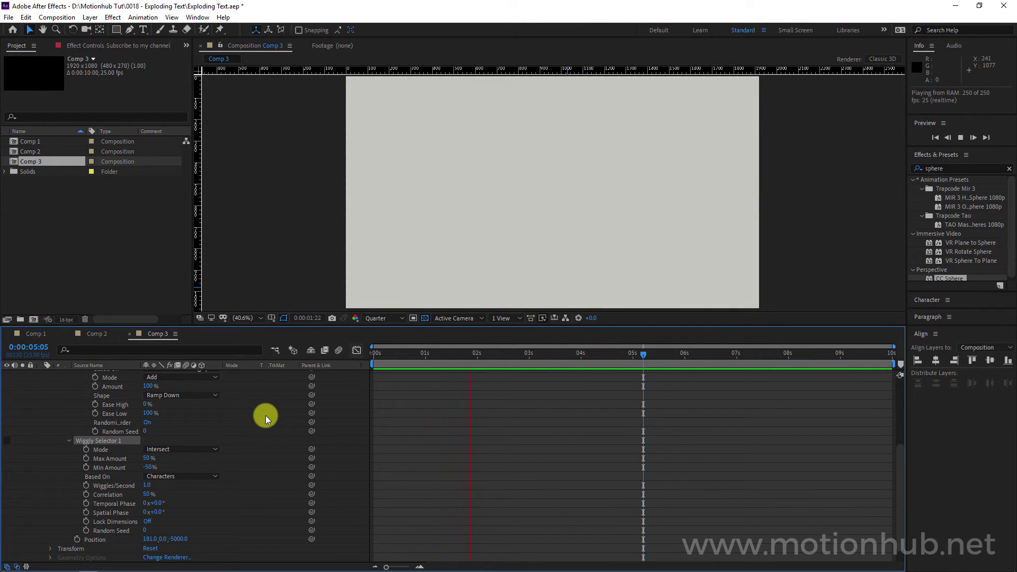
key("space")
scroll(116, 447, "up", 6)
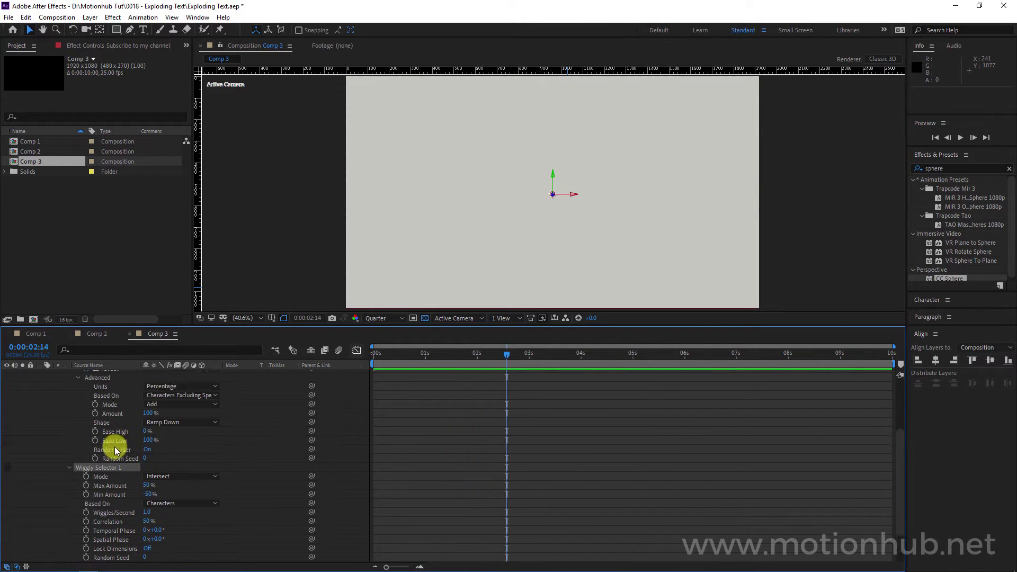
left_click(59, 420)
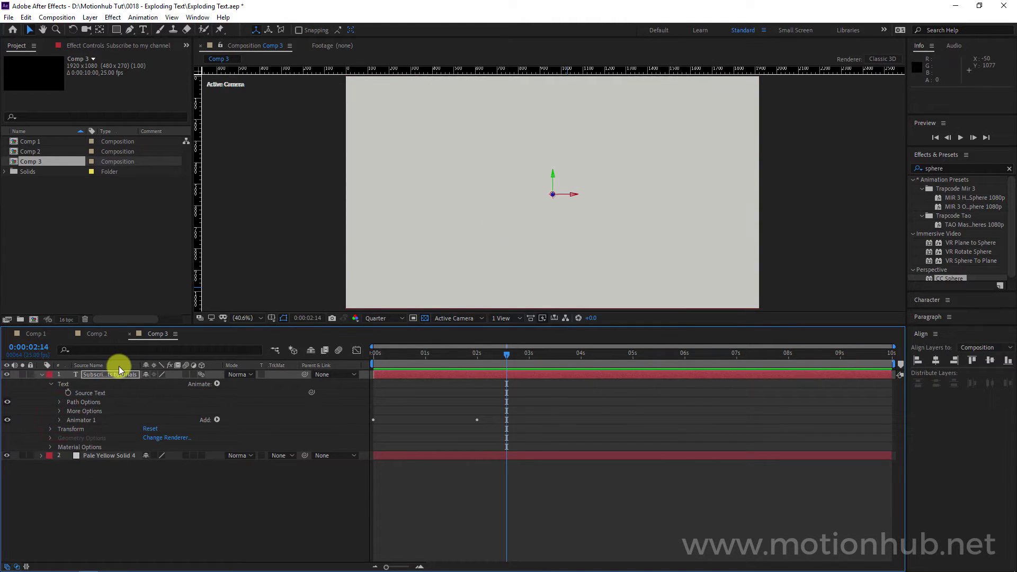
Create a new composition named Comp 4 with default HDTV 1080 25 settings.
right_click(97, 242)
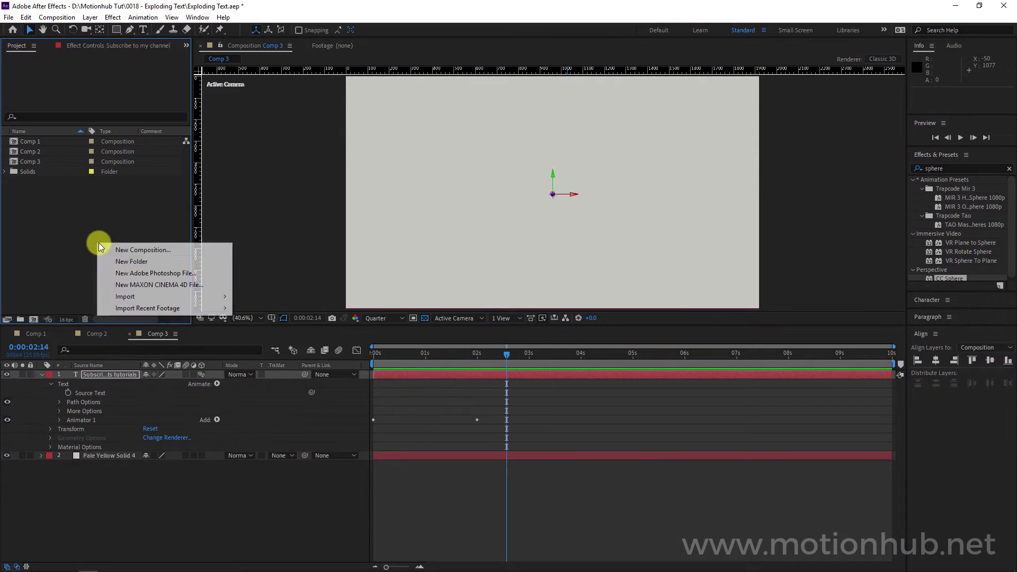
left_click(58, 17)
left_click(56, 17)
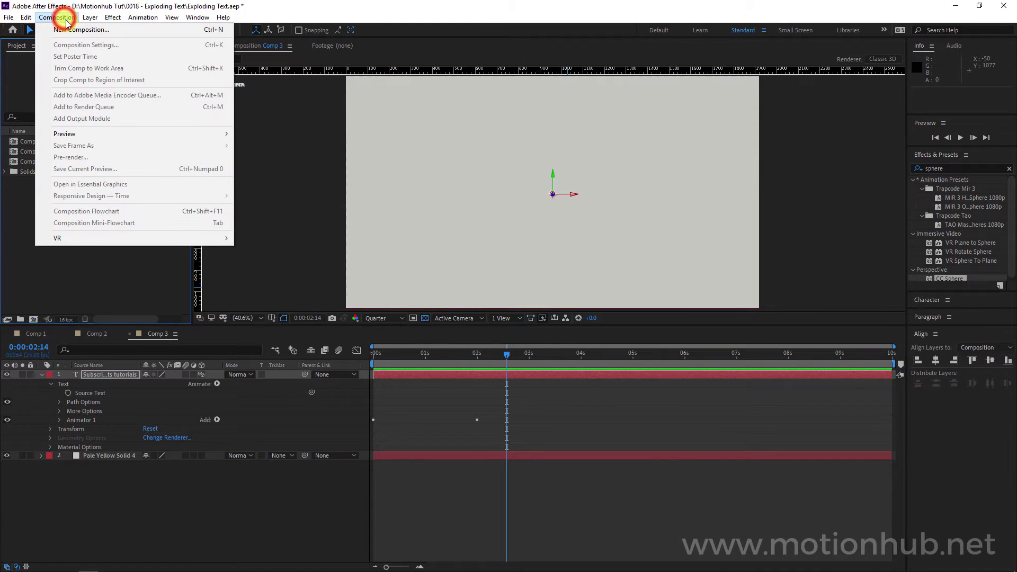
left_click(92, 32)
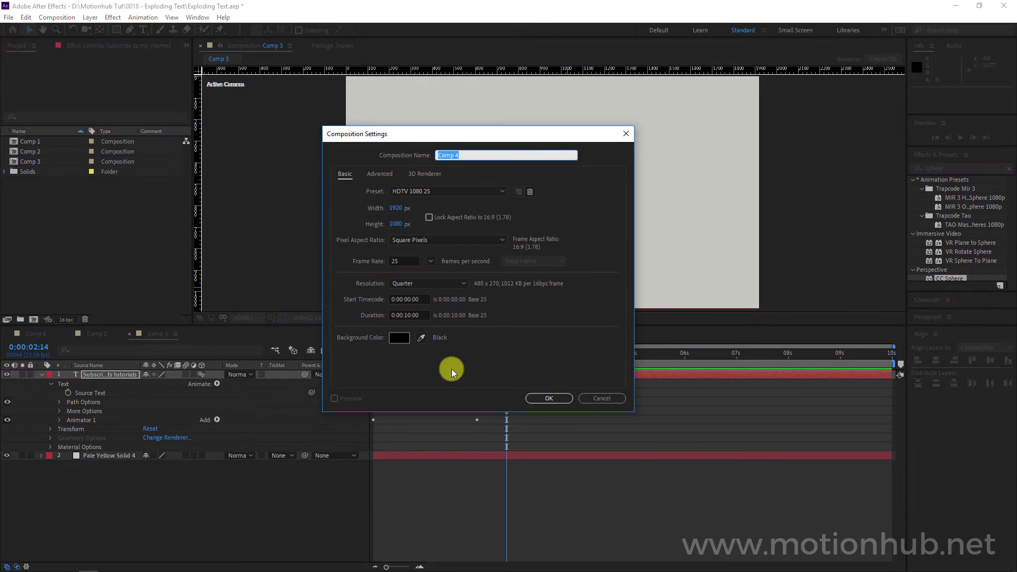
left_click(531, 398)
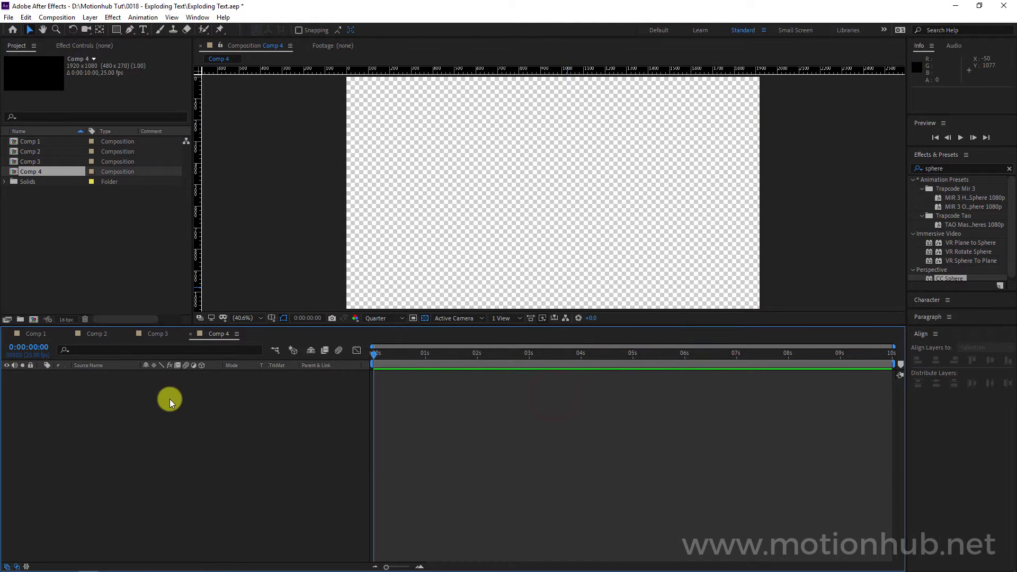
Add a full-frame Pale Yellow Solid 5 layer to Comp 4 and enlarge the viewer.
right_click(169, 403)
mouse_move(239, 404)
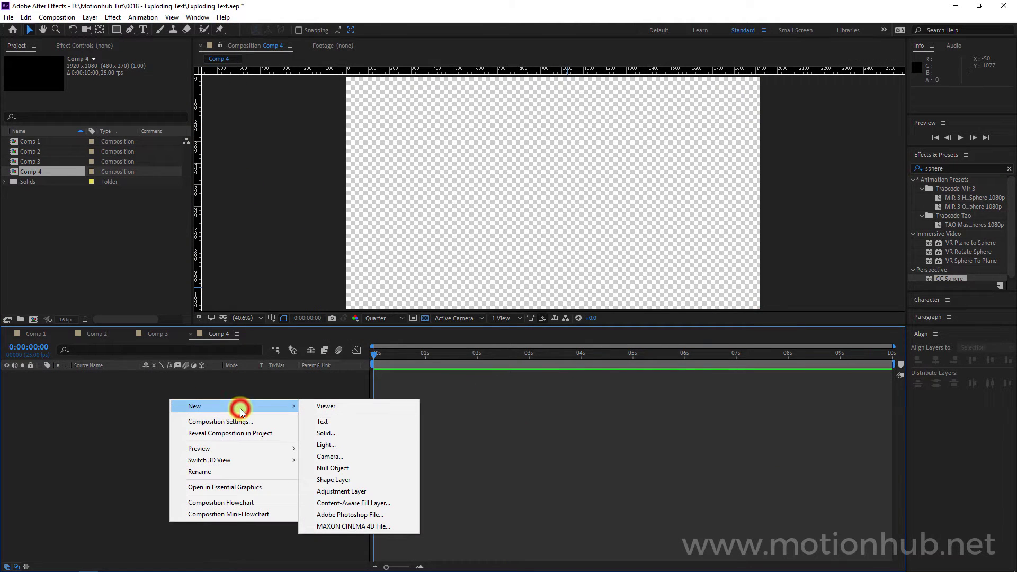
left_click(354, 434)
left_click(516, 392)
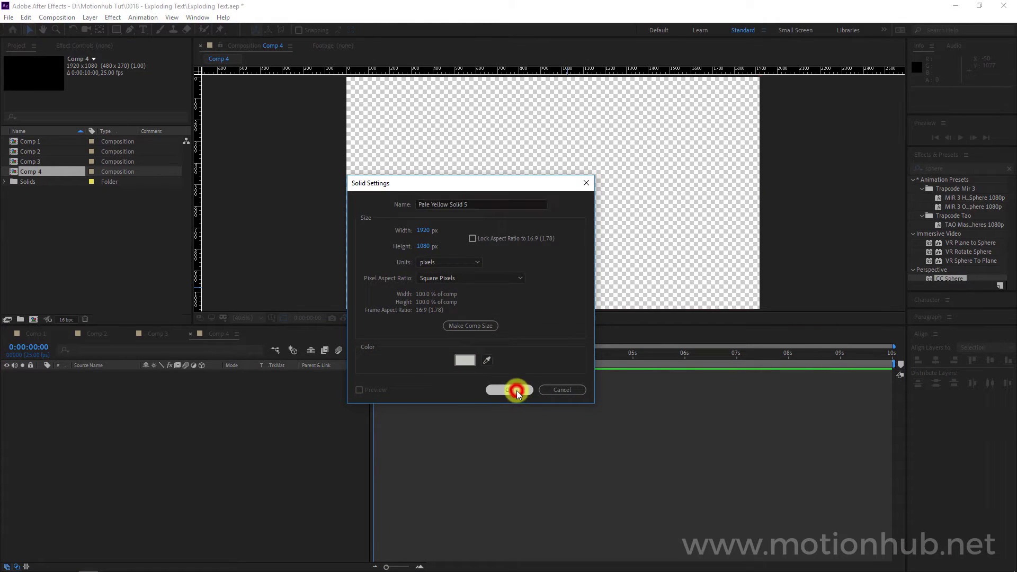
left_click(236, 422)
left_click_drag(446, 326, 452, 429)
left_click(272, 417)
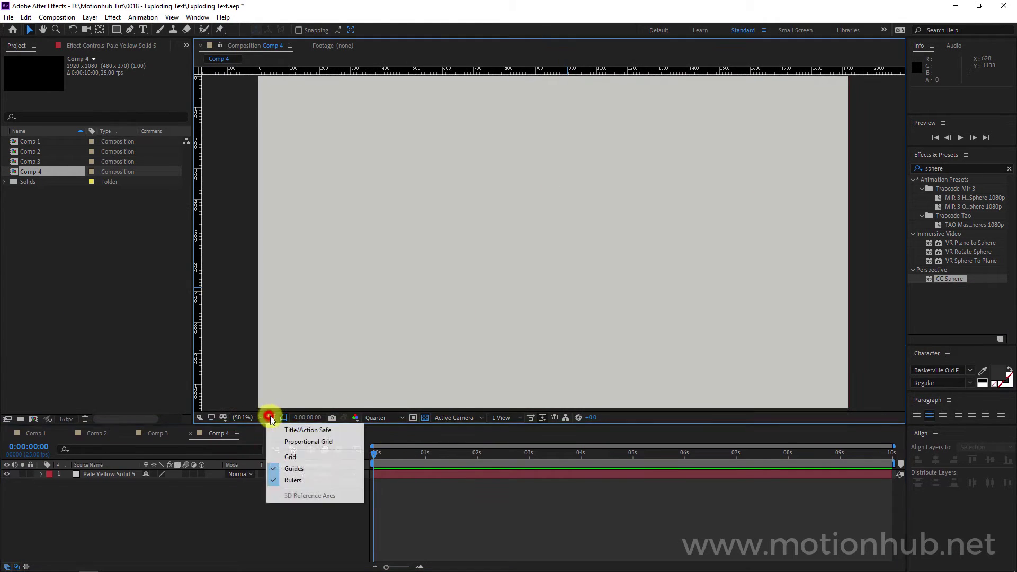
Show title/action-safe margins and place a vertical guide at the left margin.
left_click(320, 431)
left_click_drag(202, 259, 317, 259)
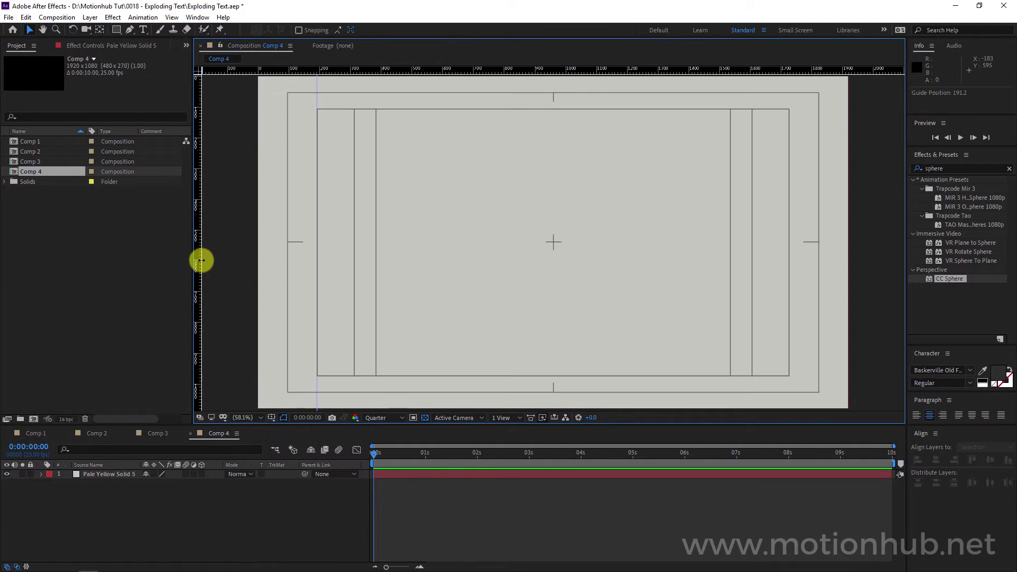
left_click_drag(201, 261, 319, 267)
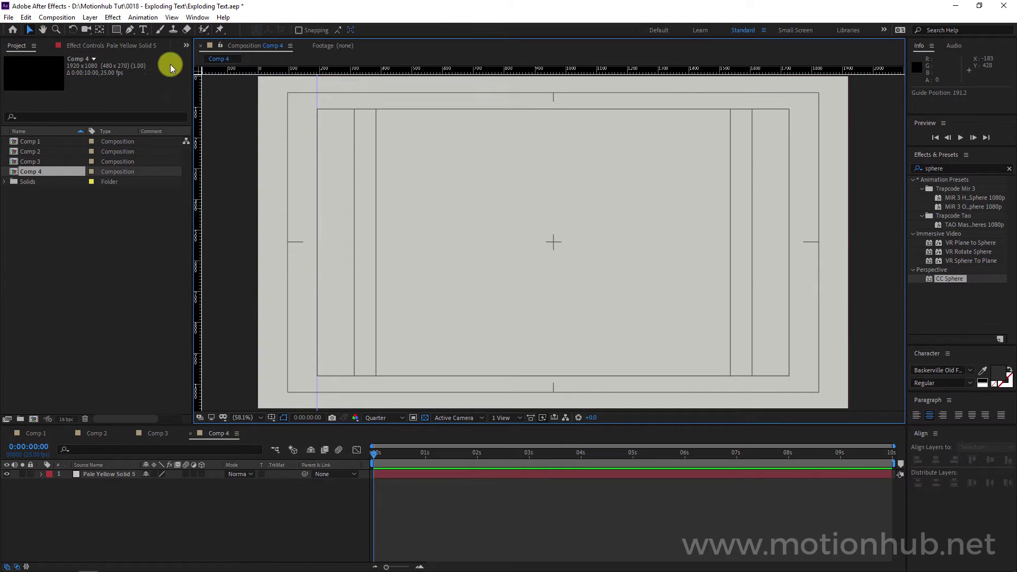
left_click(172, 20)
left_click(341, 8)
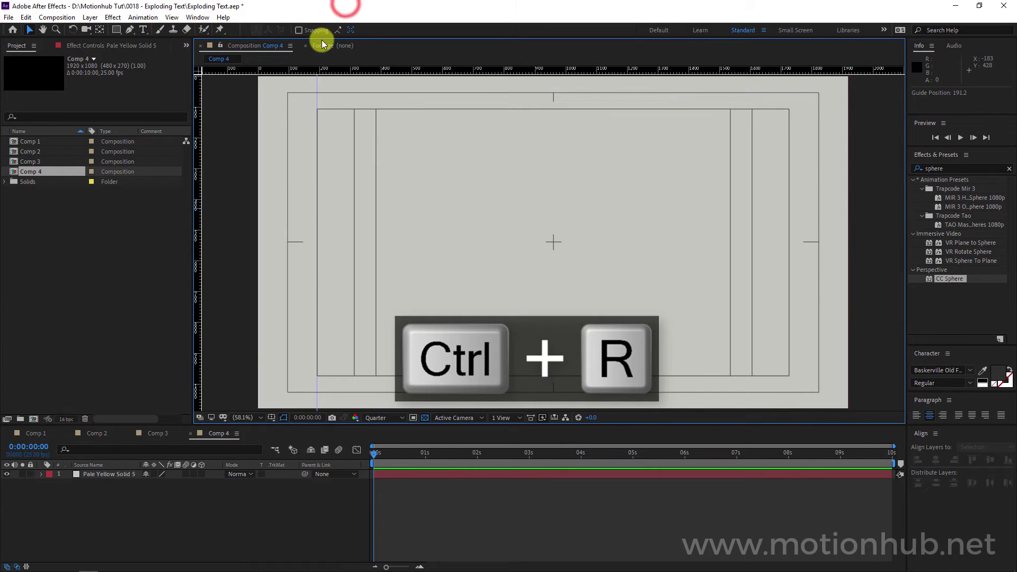
left_click(174, 17)
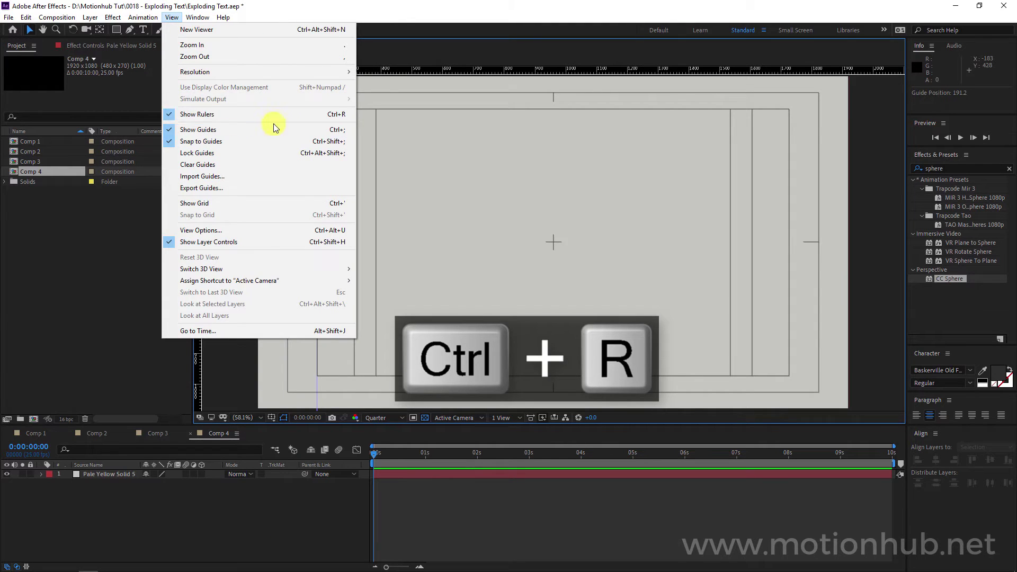
left_click(443, 11)
Add vertical guide pairs marking the column gaps, a right-side guide, and a horizontal guide near the top.
left_click_drag(201, 235, 444, 189)
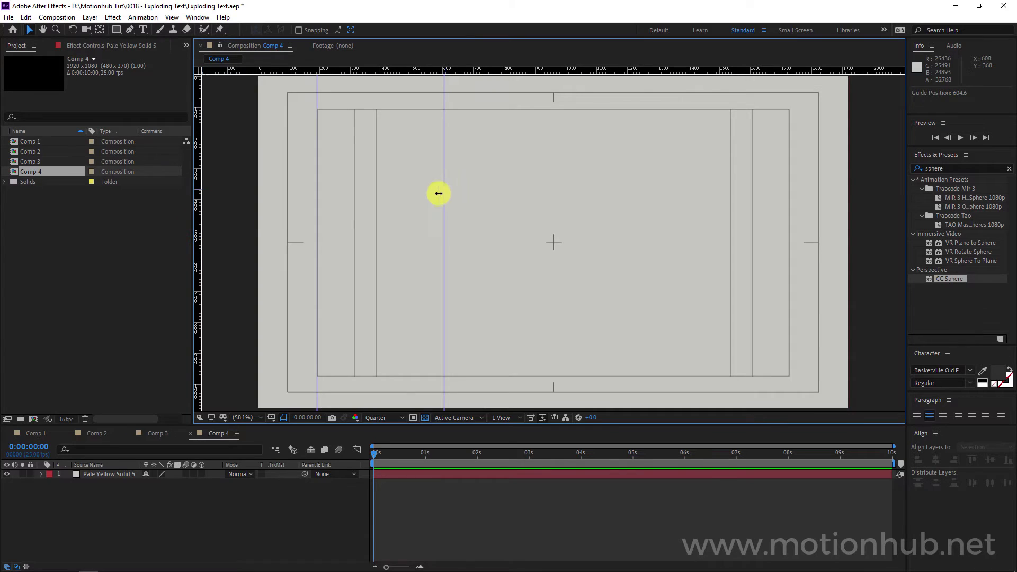
left_click_drag(199, 197, 456, 184)
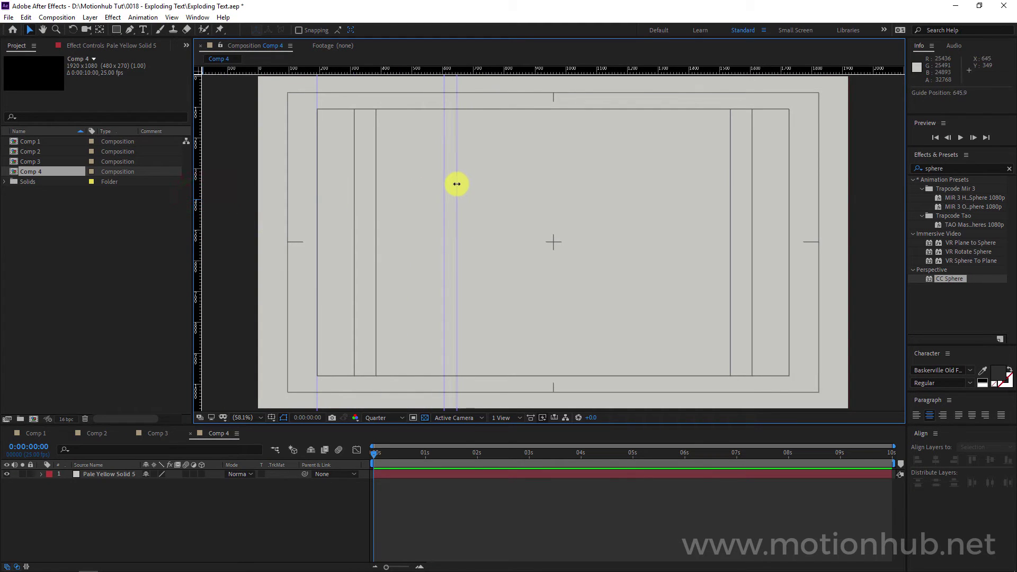
left_click_drag(201, 221, 615, 177)
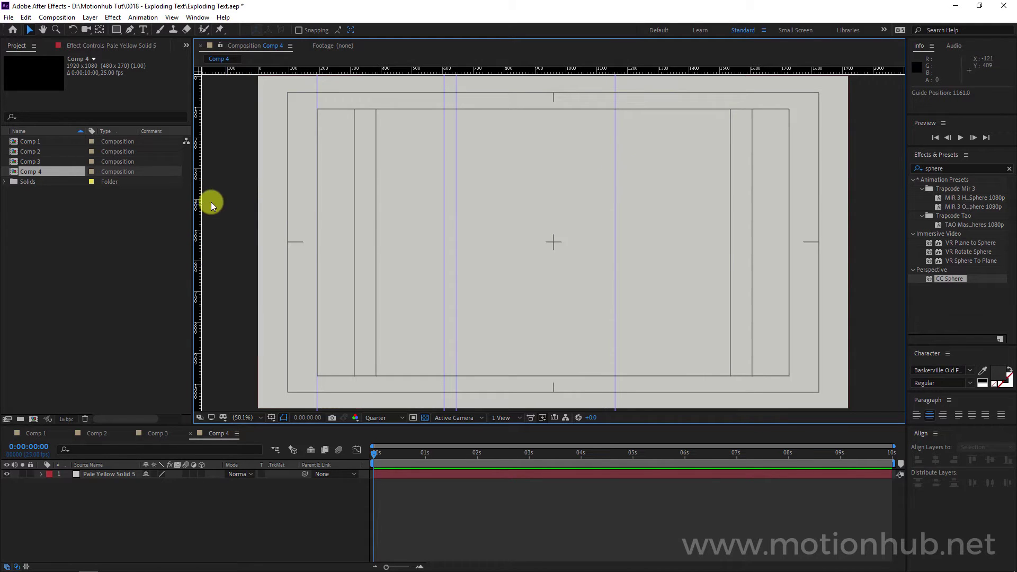
left_click_drag(202, 201, 628, 140)
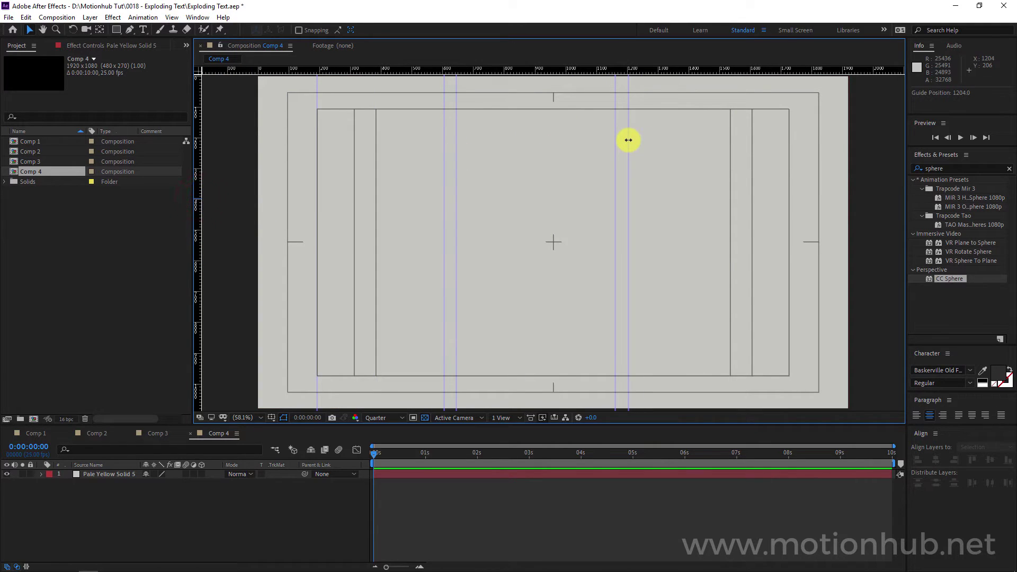
left_click_drag(202, 189, 788, 130)
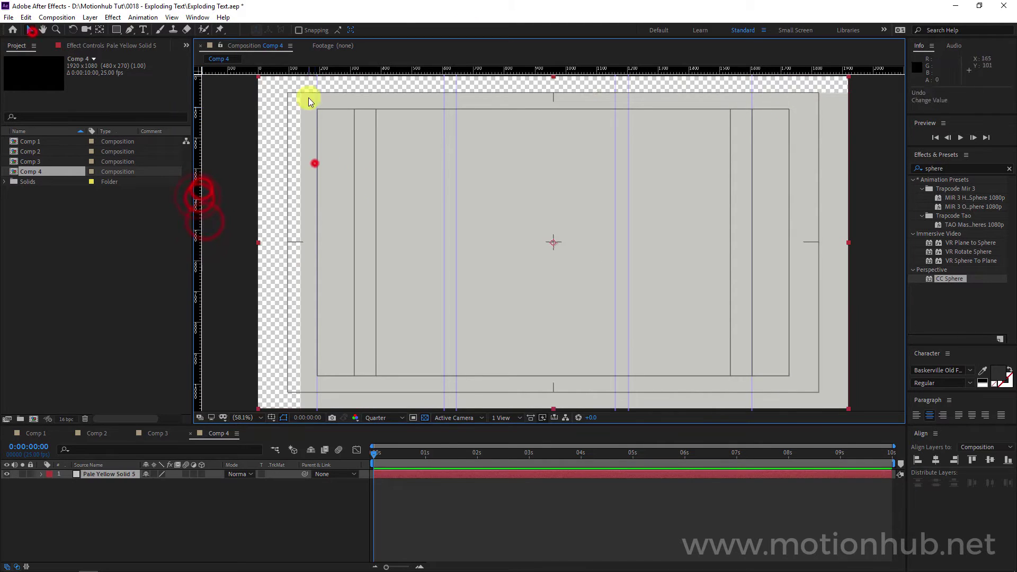
left_click_drag(503, 69, 521, 110)
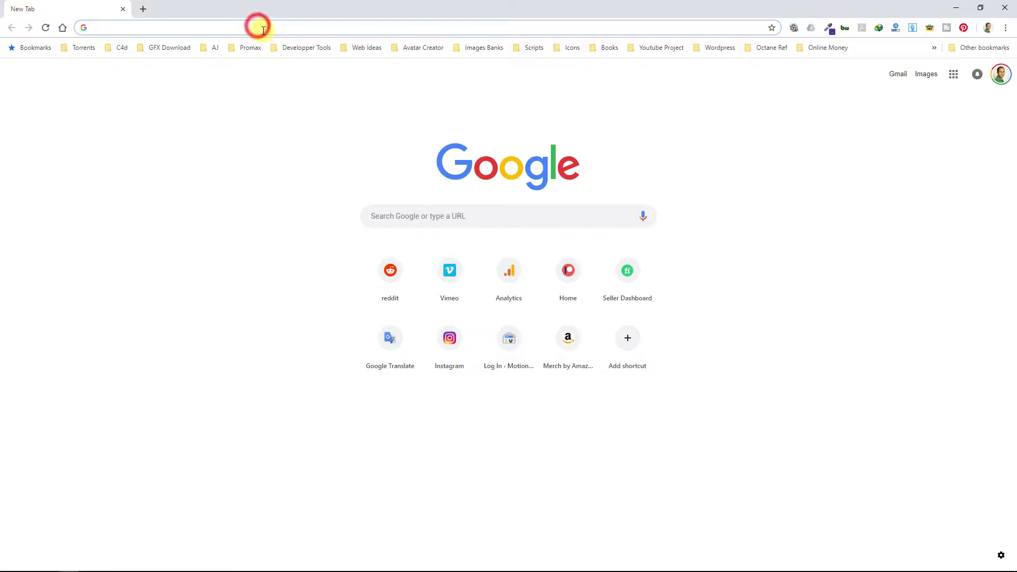
Search 'google news' in Chrome to reach the CNN Hanoi-summit article.
left_click(263, 30)
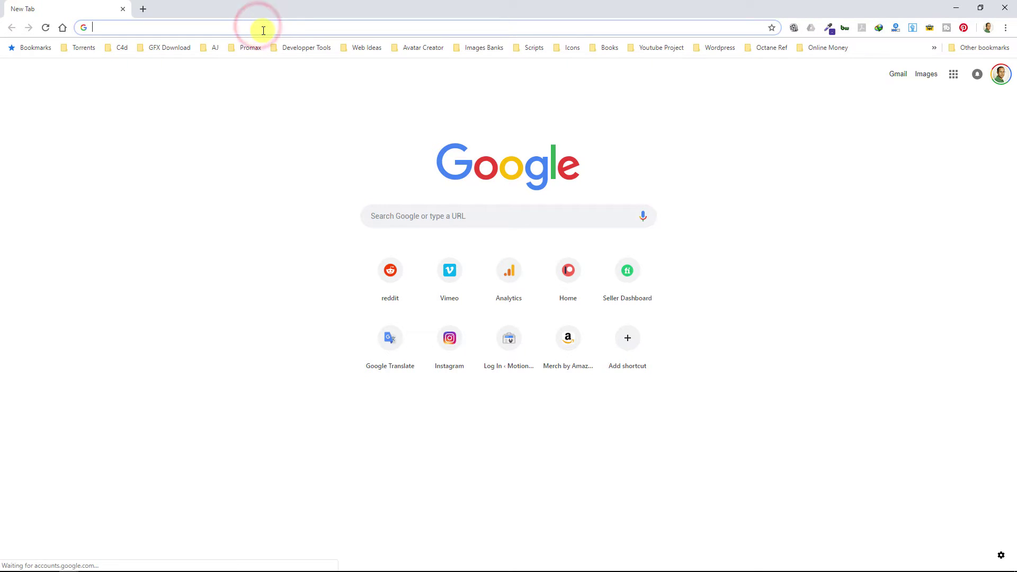
type("google new")
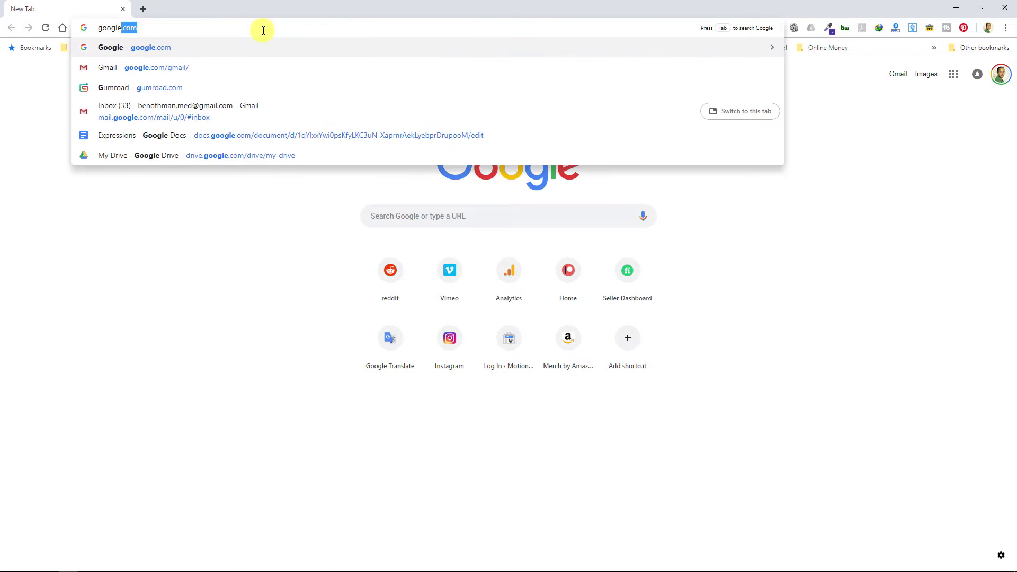
type("s")
key("Return")
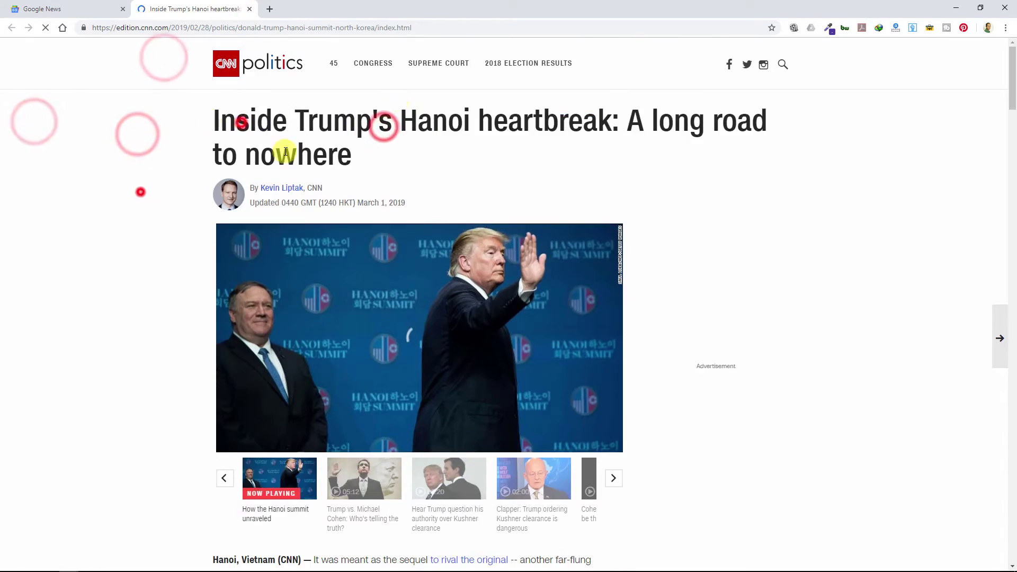
scroll(286, 159, "down", 7)
Copy the article's opening paragraphs and switch back to After Effects.
left_click_drag(212, 205, 431, 396)
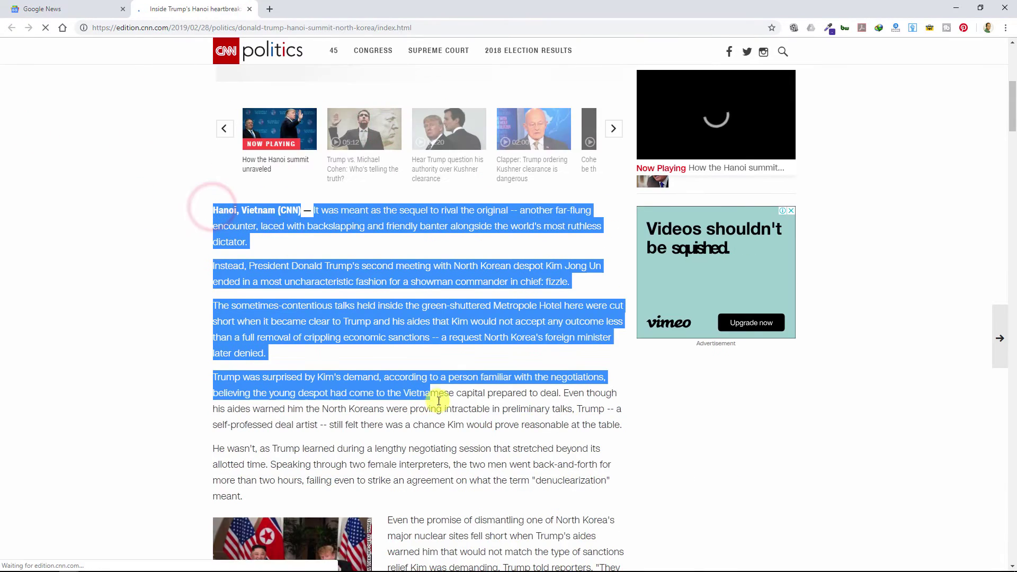
scroll(443, 379, "down", 3)
left_click_drag(432, 333, 447, 325)
scroll(448, 325, "down", 3)
key("ctrl+c")
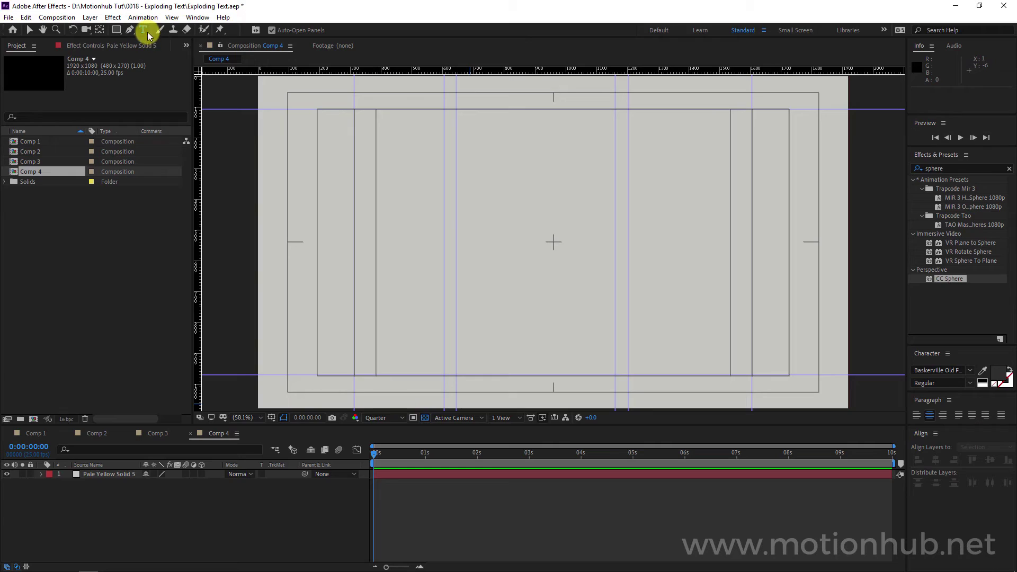
left_click(147, 31)
left_click(179, 29)
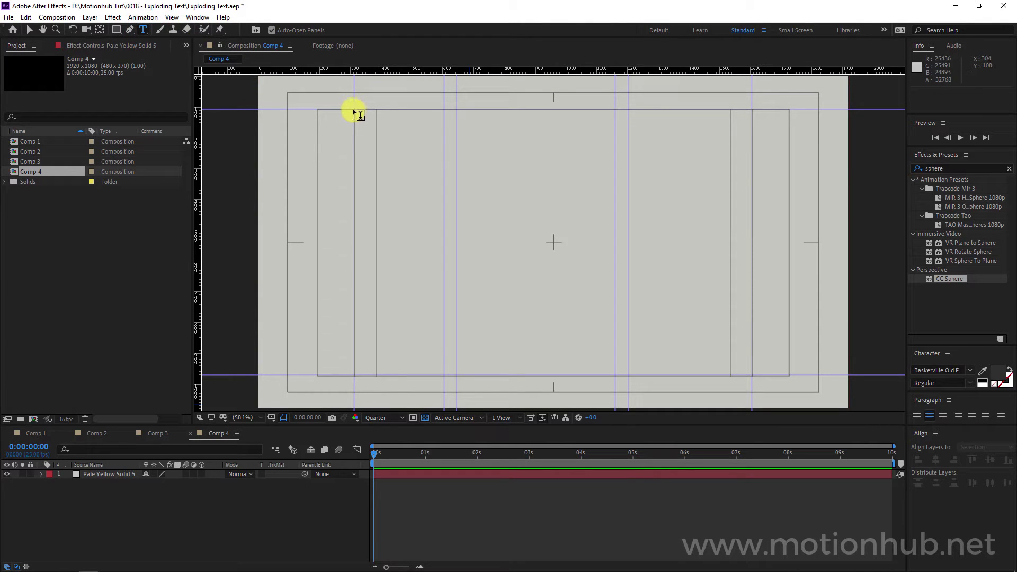
Draw a paragraph text box in the left column and paste the CNN article into it.
left_click_drag(351, 106, 445, 376)
key("ctrl+v")
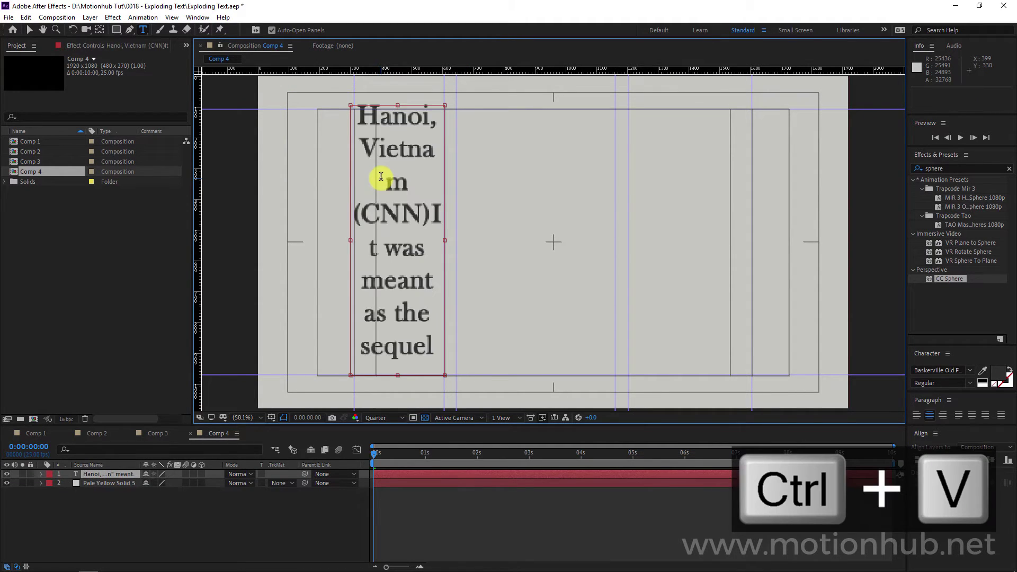
key("ctrl+a")
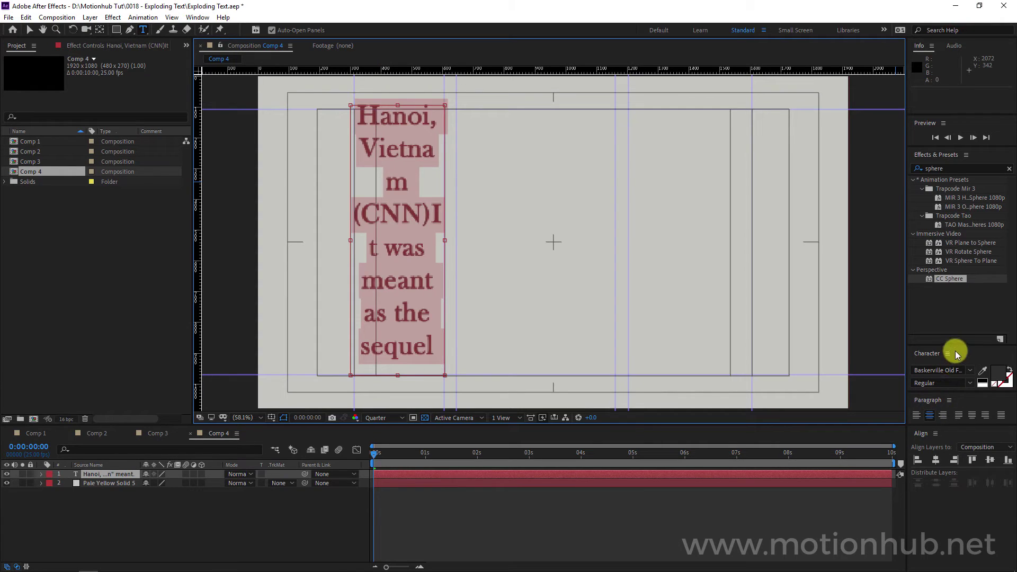
Set the pasted article text's font size to 40 px.
left_click_drag(963, 345, 963, 300)
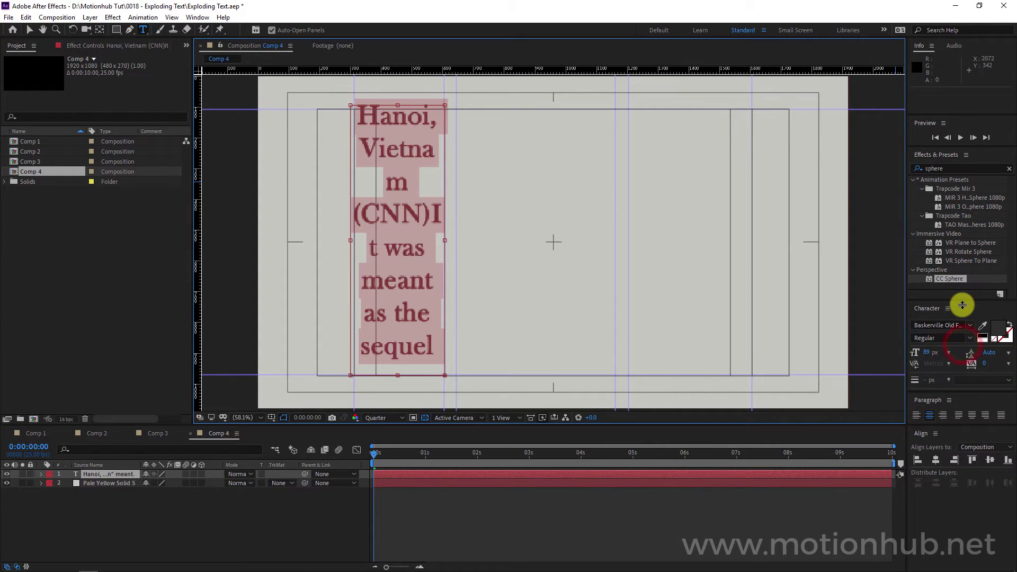
left_click(925, 353)
left_click_drag(925, 353, 911, 352)
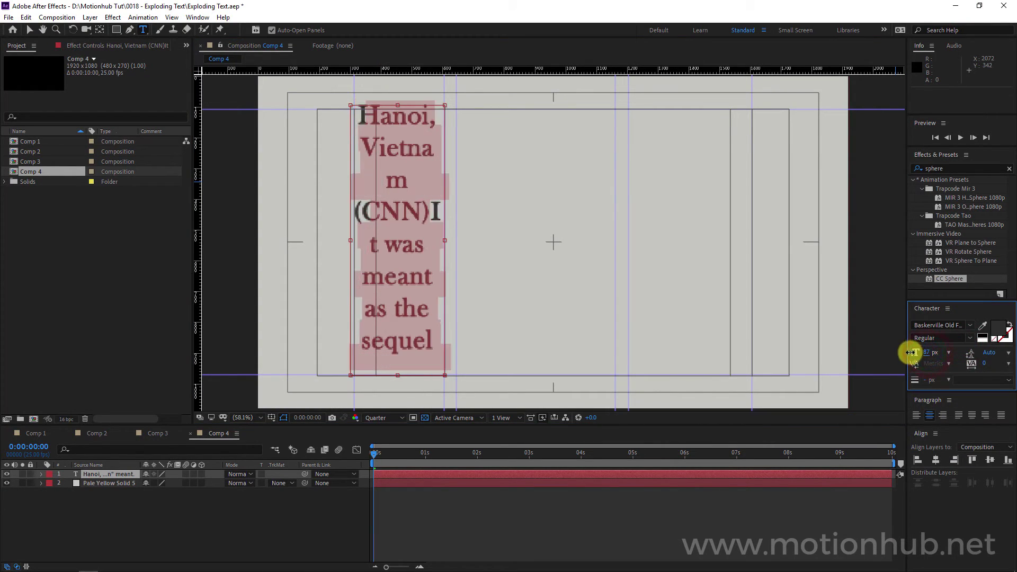
left_click(1006, 168)
left_click(927, 352)
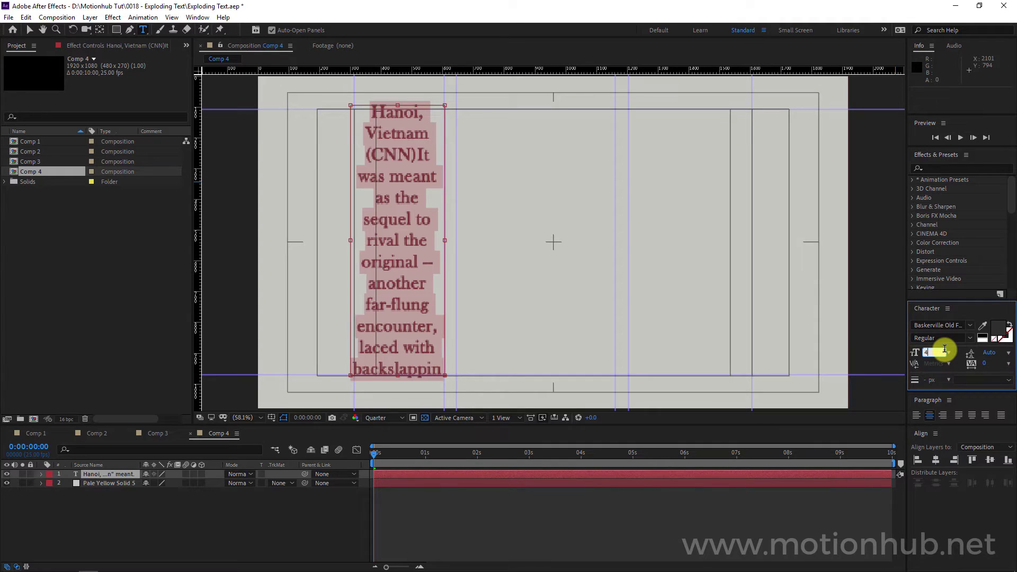
type("40")
key("Return")
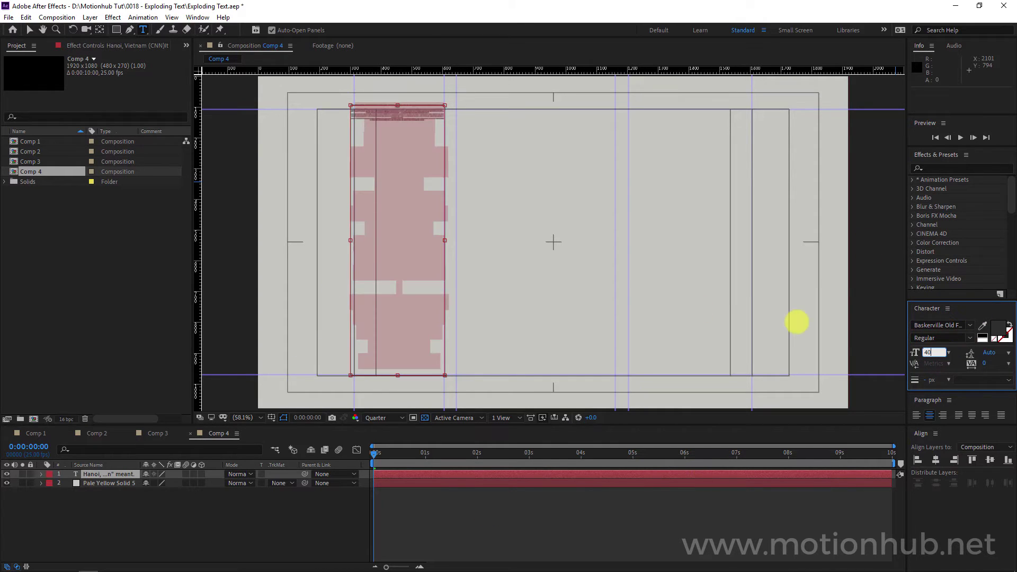
key("v")
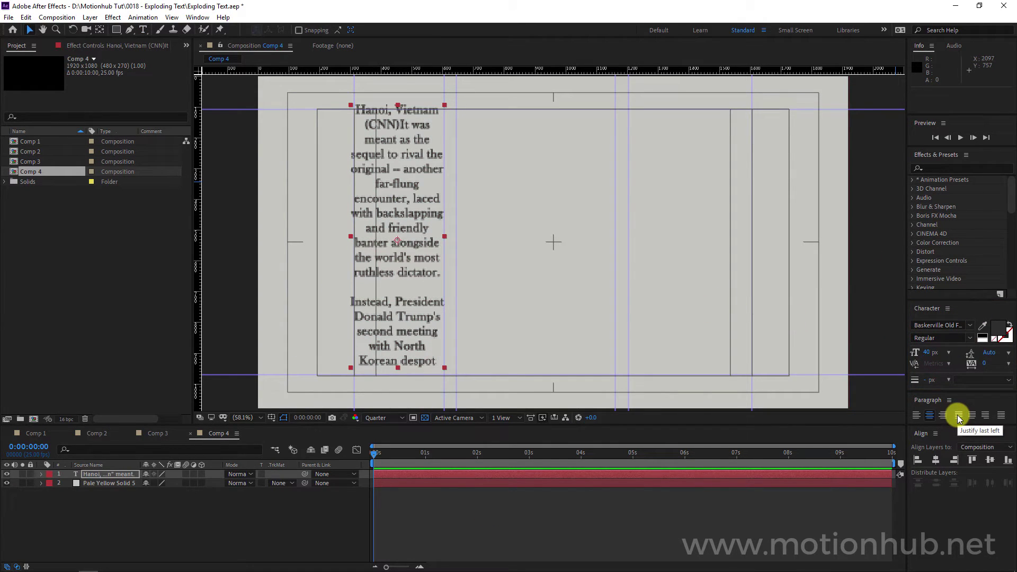
Compare the paragraph alignment options for the article column, settling on Justify Last Left.
left_click(959, 416)
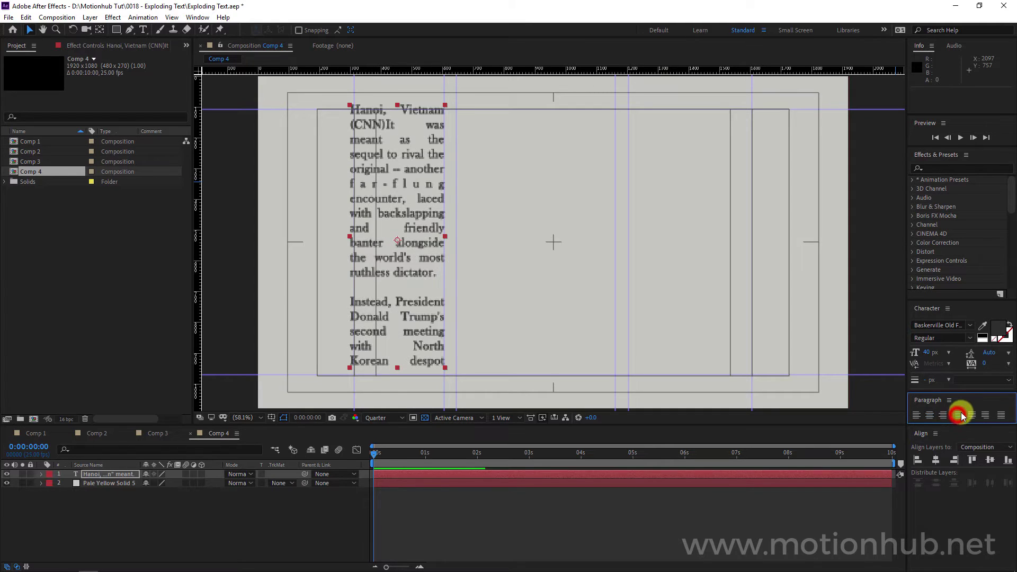
left_click(931, 417)
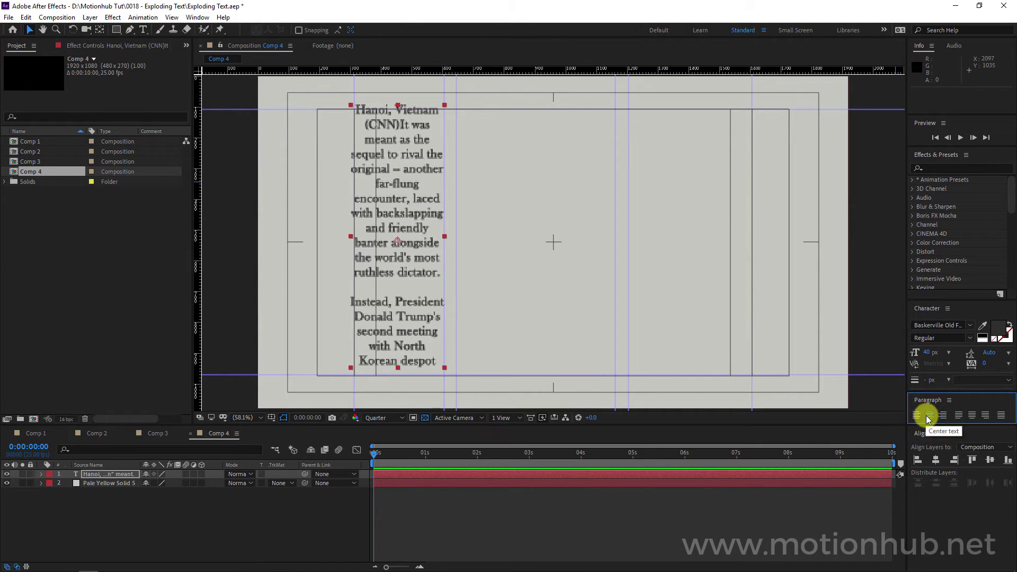
left_click(1003, 418)
left_click(986, 418)
left_click(968, 419)
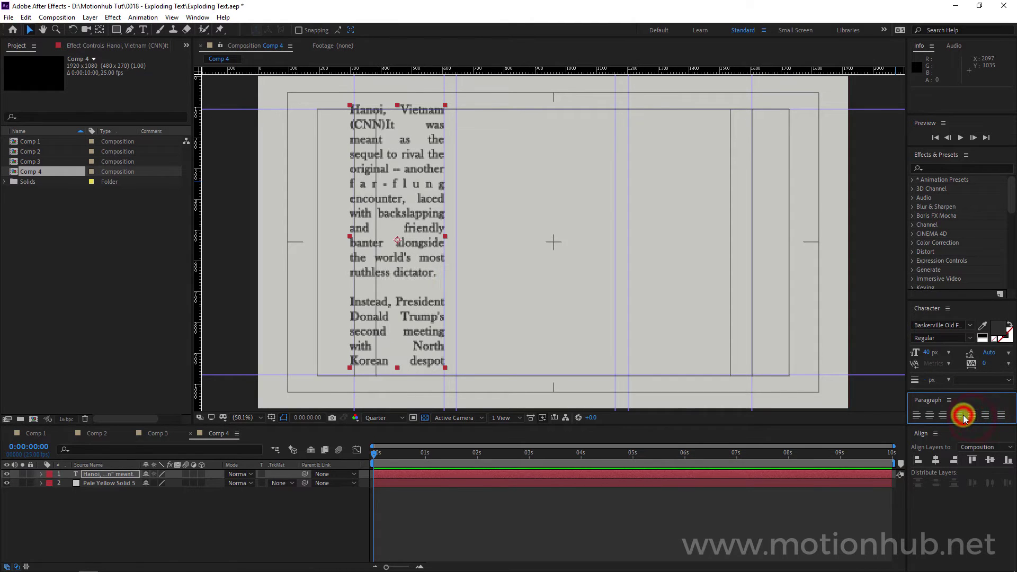
left_click(130, 549)
left_click(119, 483)
left_click(114, 474)
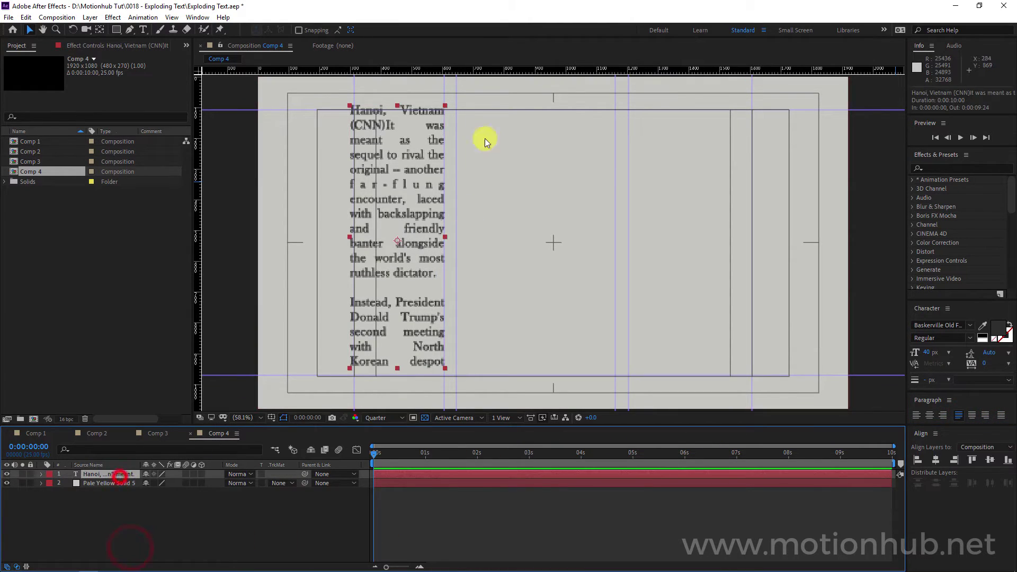
In Comp 3, rewind the Subscribe text, copy its Animator 1, then go back to Comp 4.
left_click(159, 434)
left_click_drag(440, 458, 343, 463)
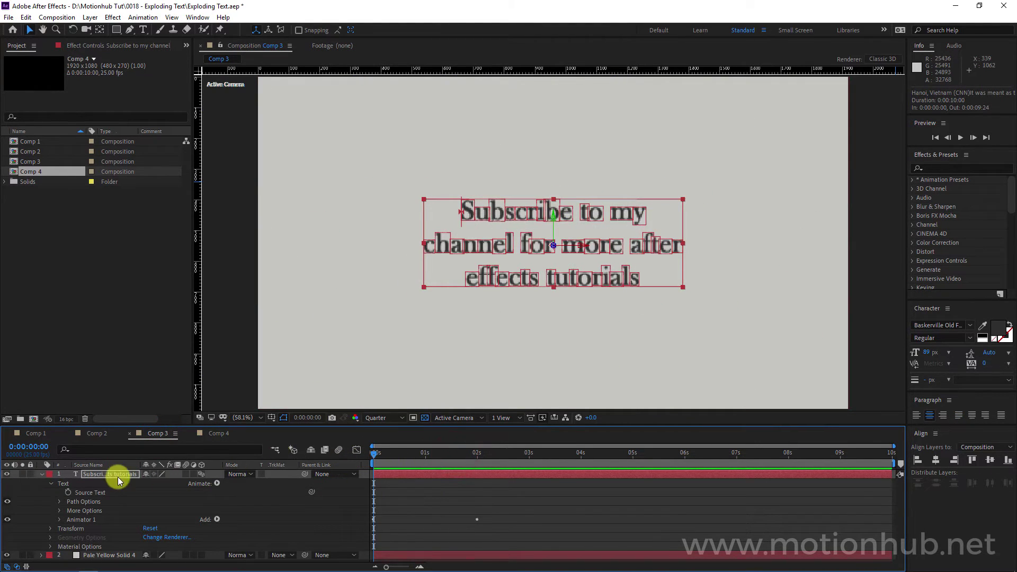
left_click(40, 474)
left_click(41, 474)
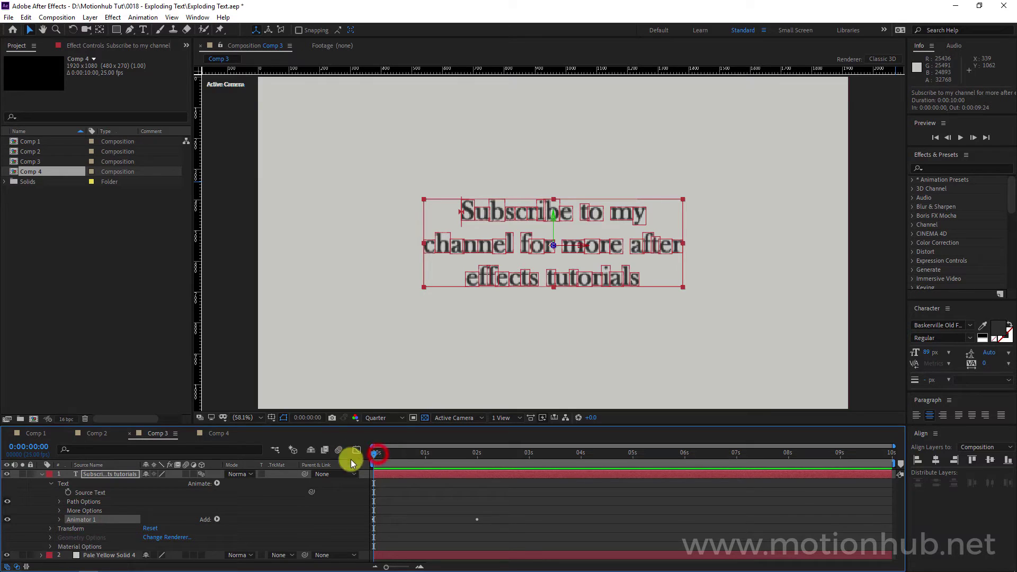
key("ctrl+c")
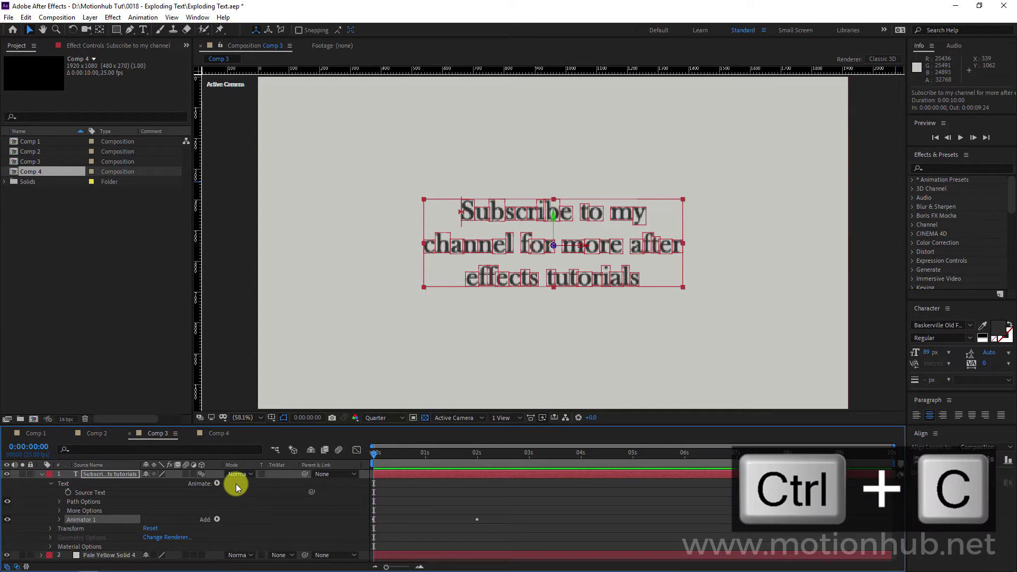
left_click(217, 434)
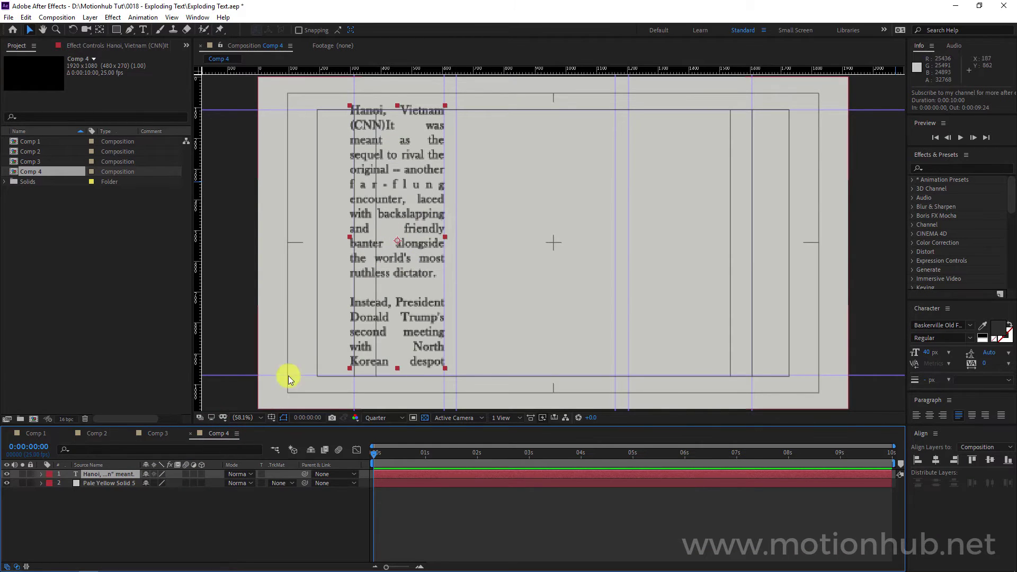
Paste the exploding Animator 1 onto the Hanoi article layer and preview its letters flying outward.
key("ctrl+v")
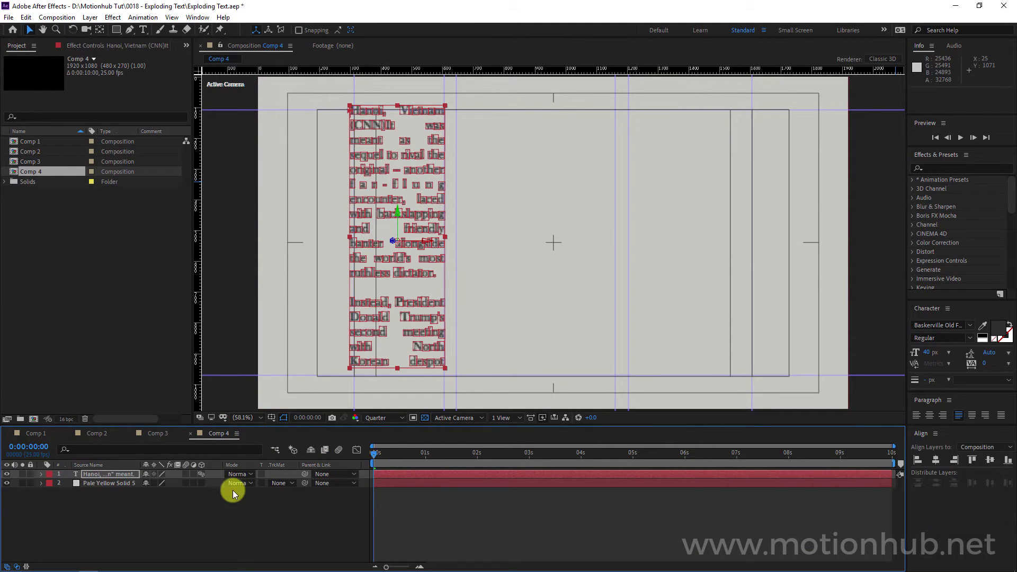
key("u")
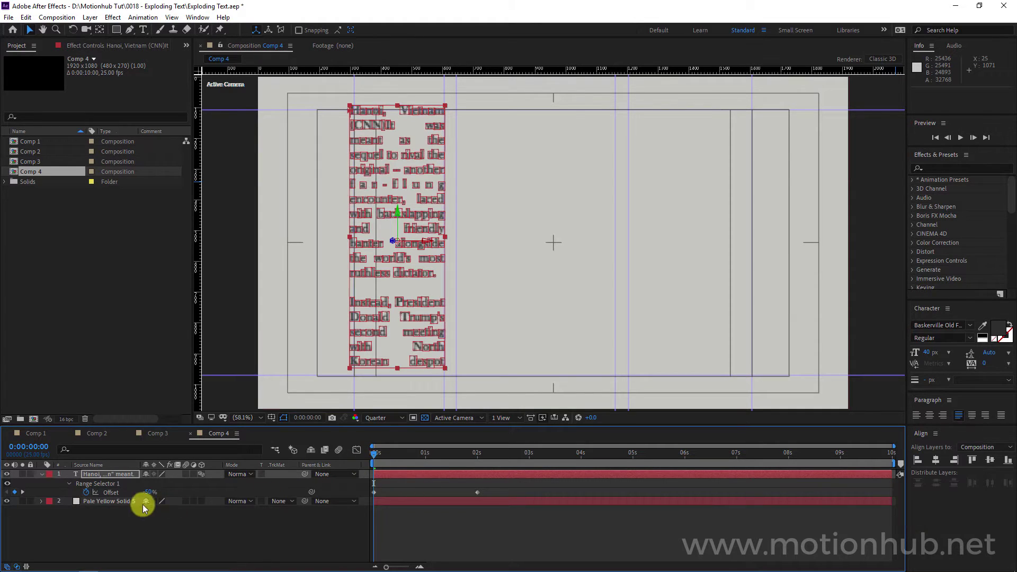
left_click_drag(399, 456, 465, 454)
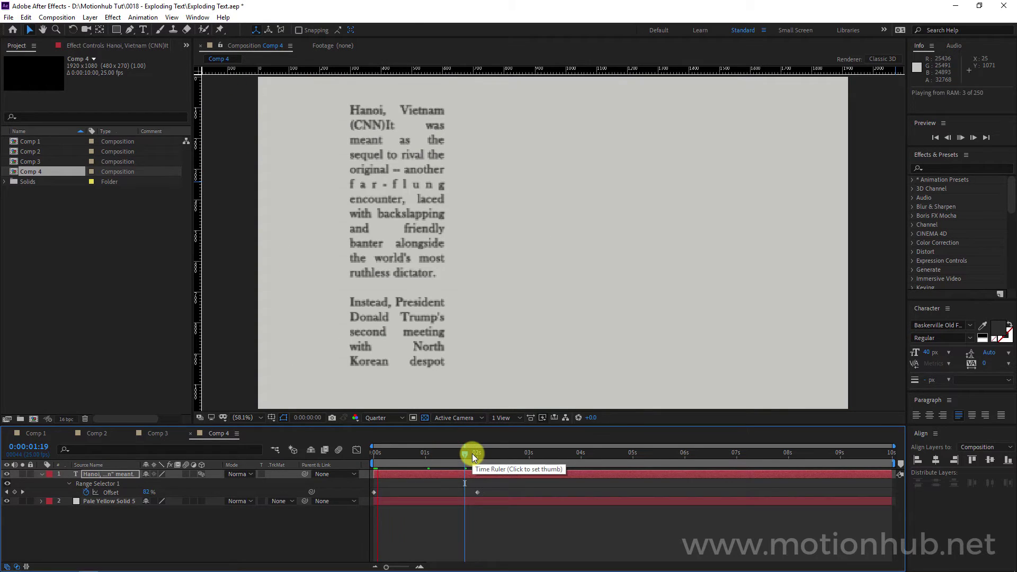
left_click(87, 501)
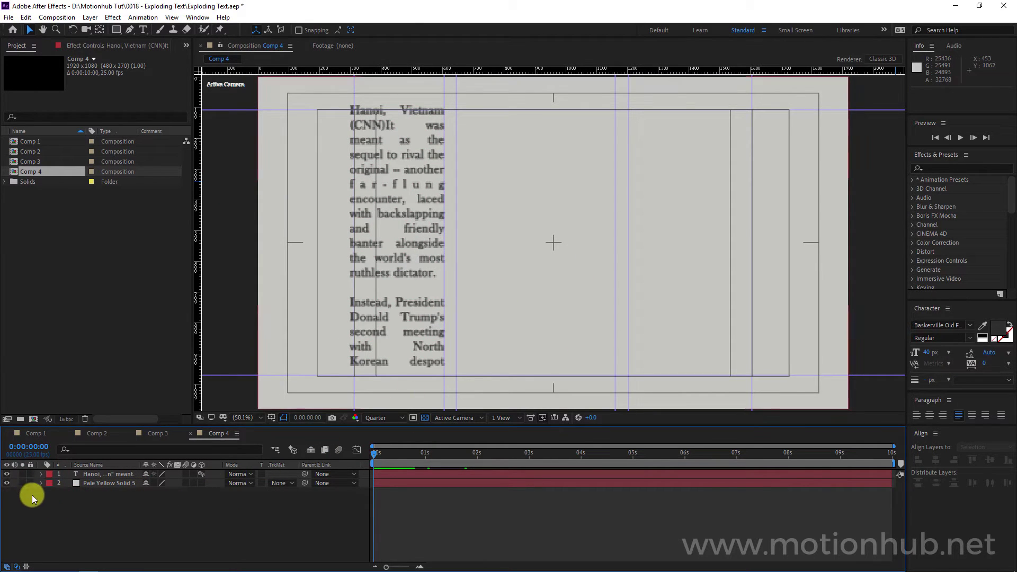
left_click(6, 477)
With the article hidden, create a 'Words' text layer and enlarge its font to 142 px.
left_click(6, 475)
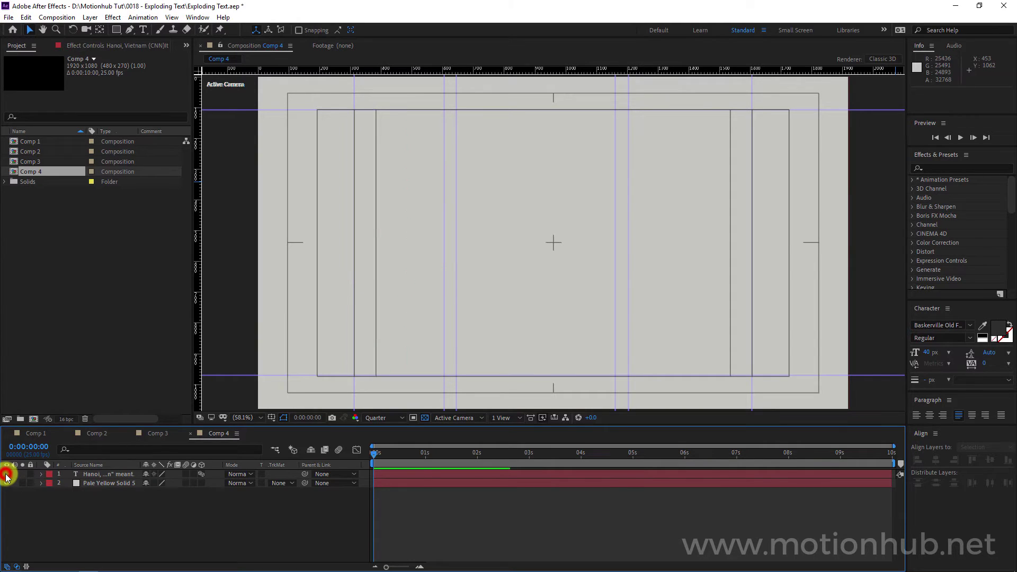
left_click(143, 31)
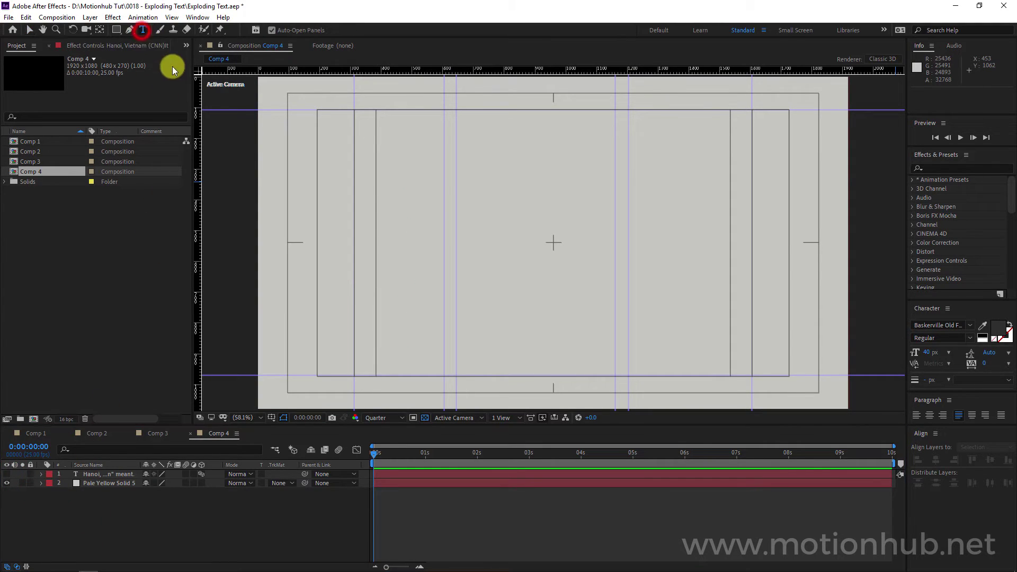
left_click(508, 242)
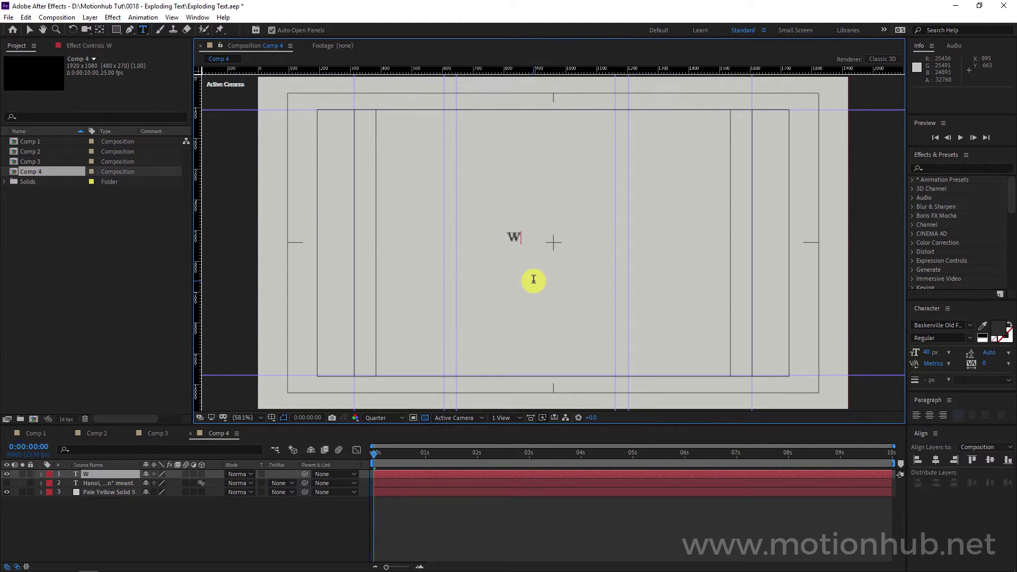
left_click(30, 29)
left_click_drag(927, 352, 963, 343)
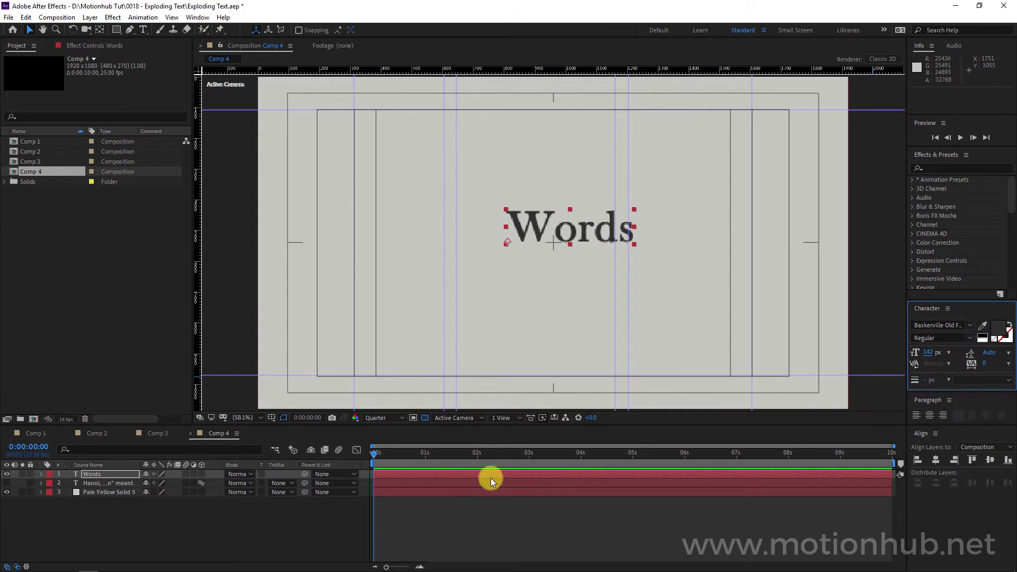
Show the Hanoi article again and centre Words horizontally and vertically in the comp.
left_click(6, 483)
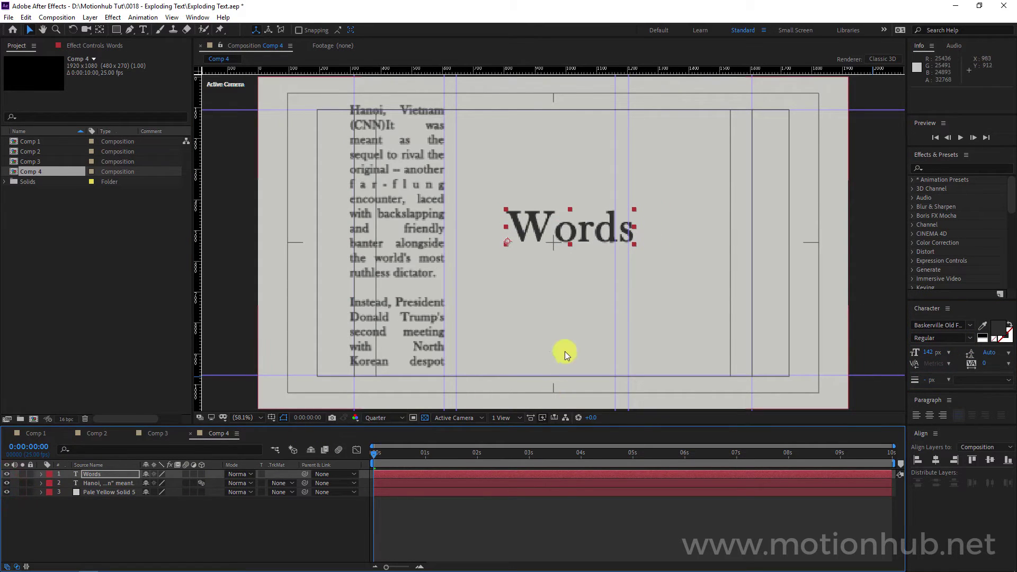
left_click(935, 460)
left_click(990, 460)
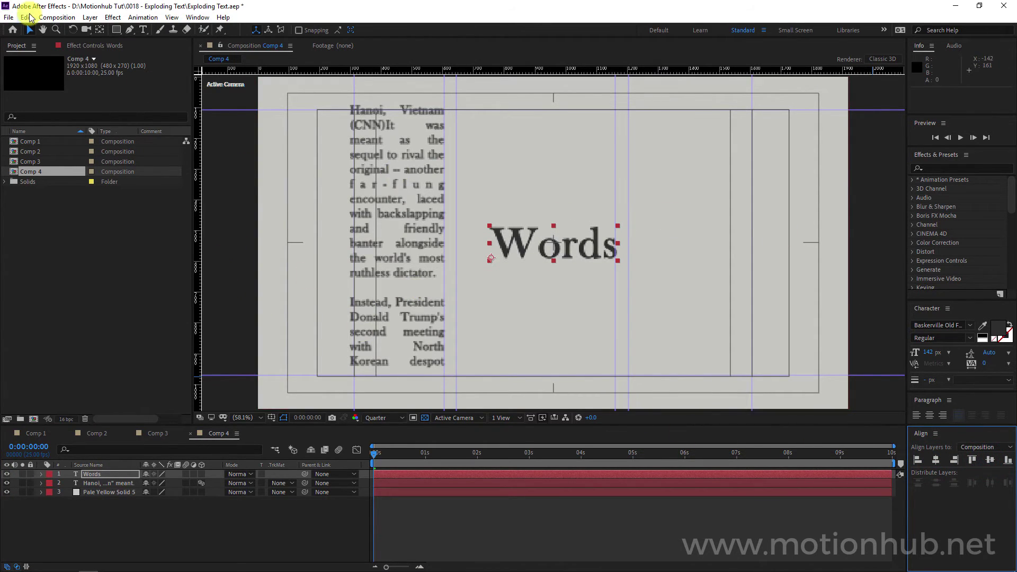
Snap the Words anchor point to its centre with the Pan Behind tool and scale Words to 120%.
left_click(99, 30)
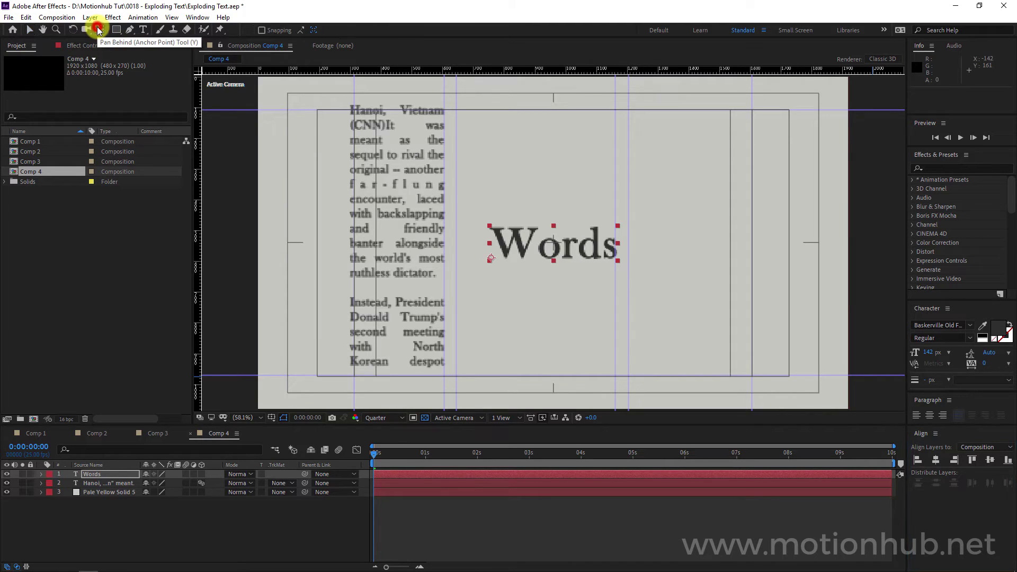
left_click(493, 260)
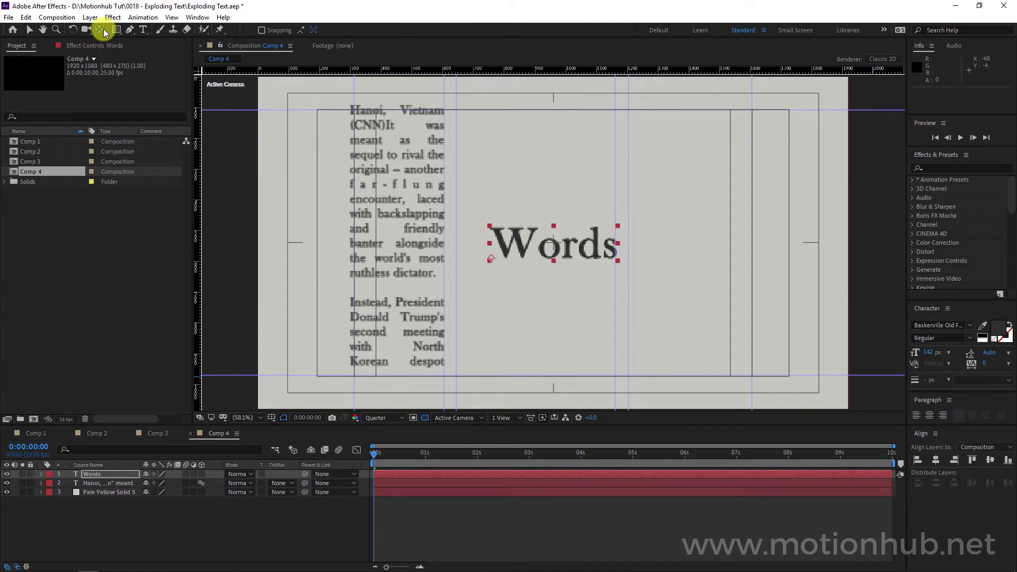
key("ctrl")
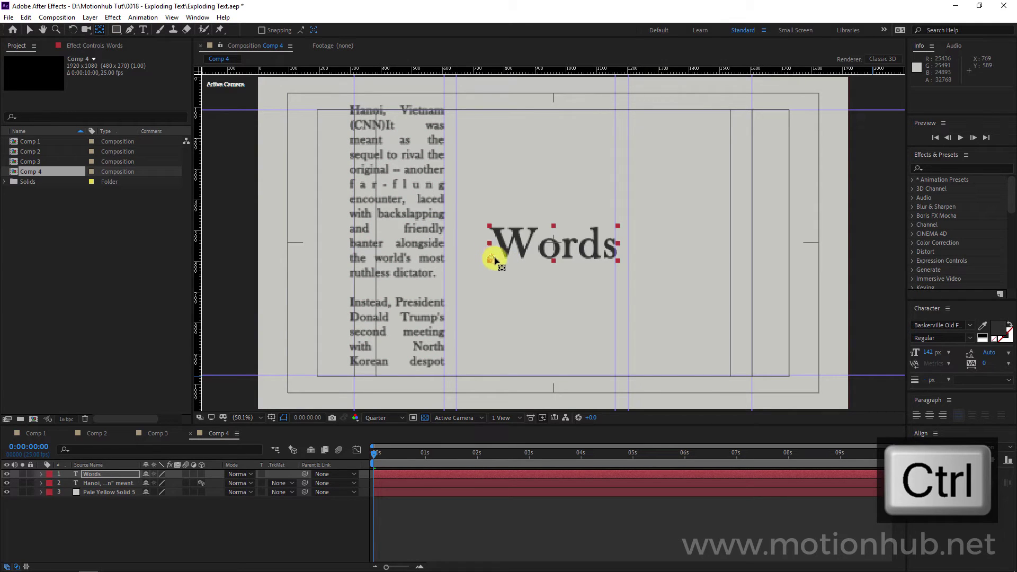
left_click_drag(491, 260, 552, 246)
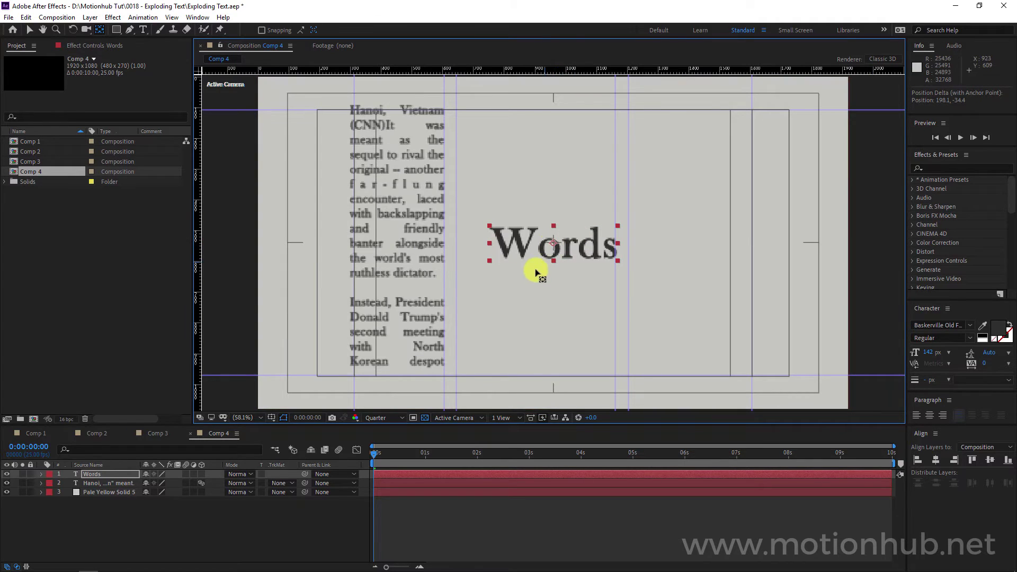
key("s")
Duplicate the Hanoi article layer and move the copy to the page's right column.
left_click(398, 228)
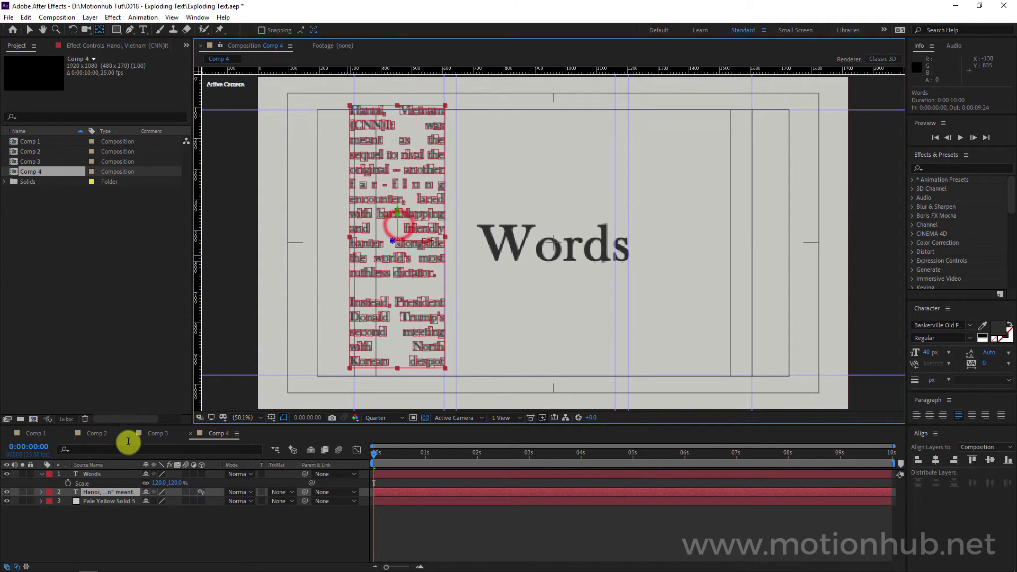
left_click(30, 30)
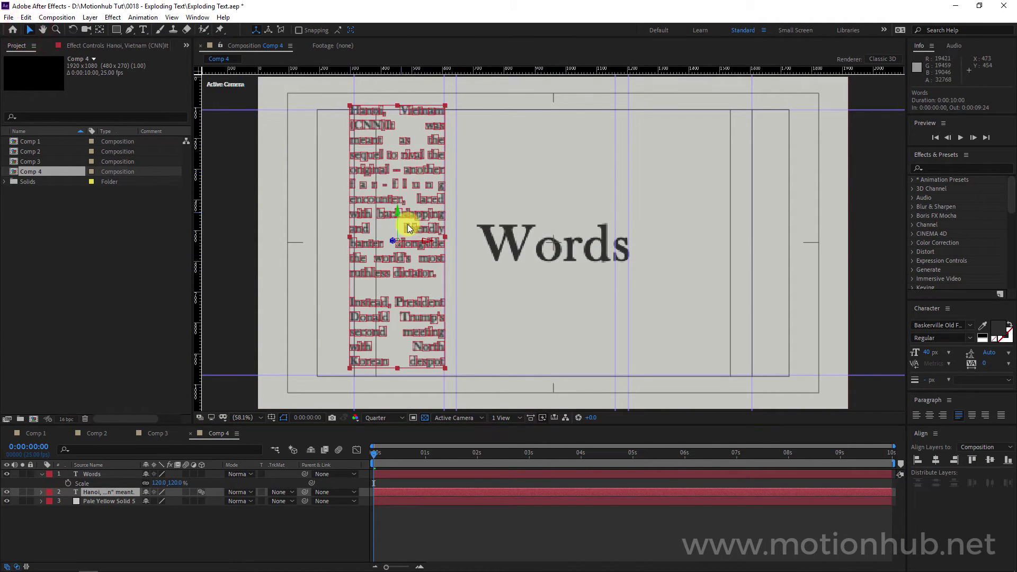
key("ctrl+d")
left_click_drag(420, 244, 728, 215)
Duplicate the right column into the centre, widening and shortening its box to sit above Words.
left_click(102, 494)
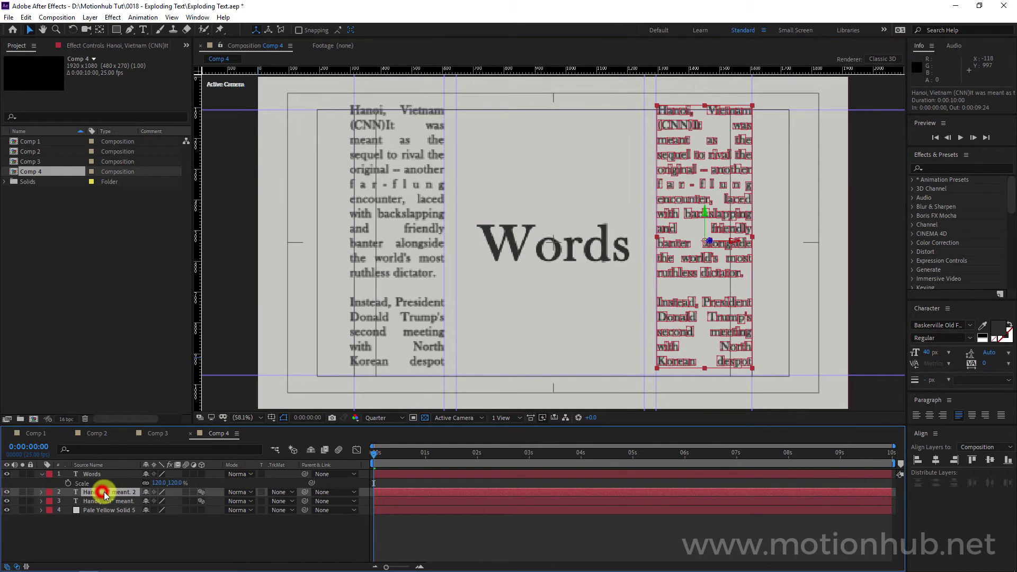
key("ctrl+d")
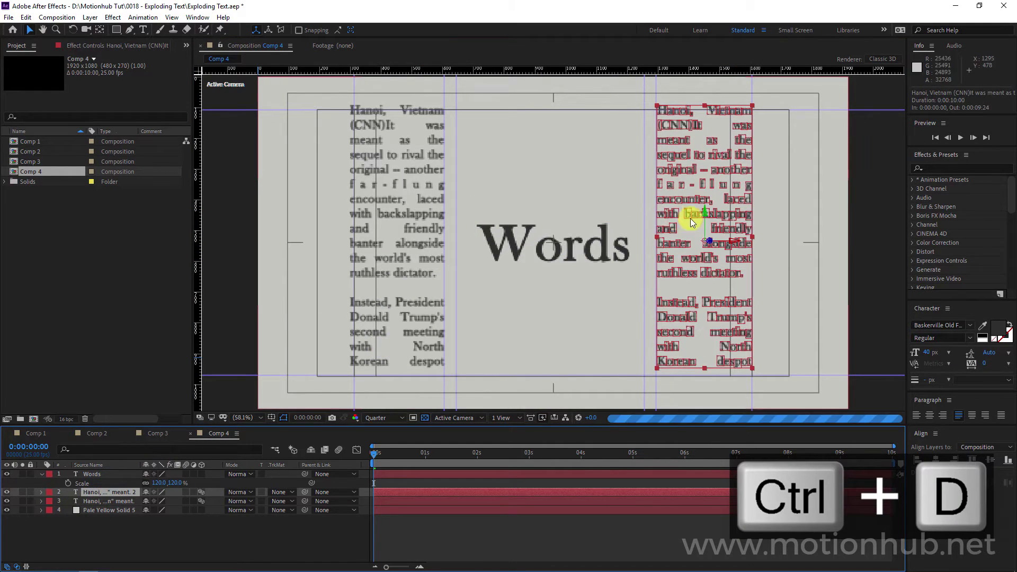
left_click_drag(689, 171, 488, 166)
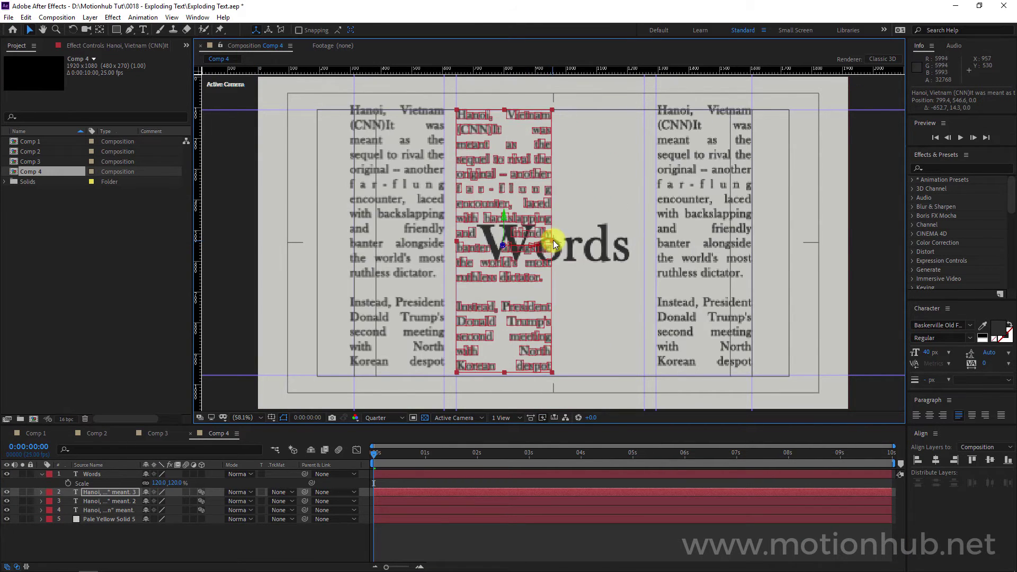
double_click(549, 190)
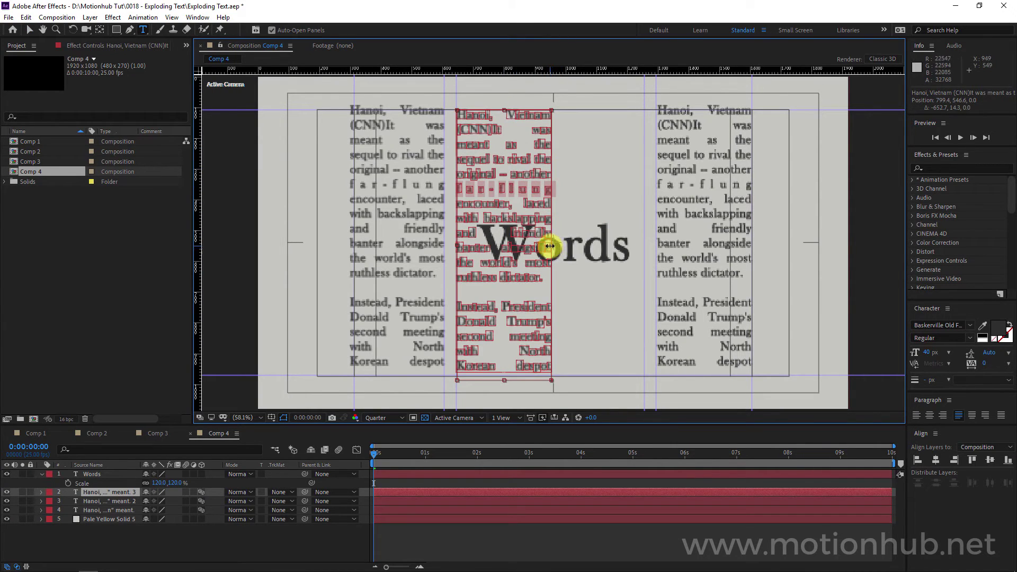
left_click_drag(549, 245, 645, 227)
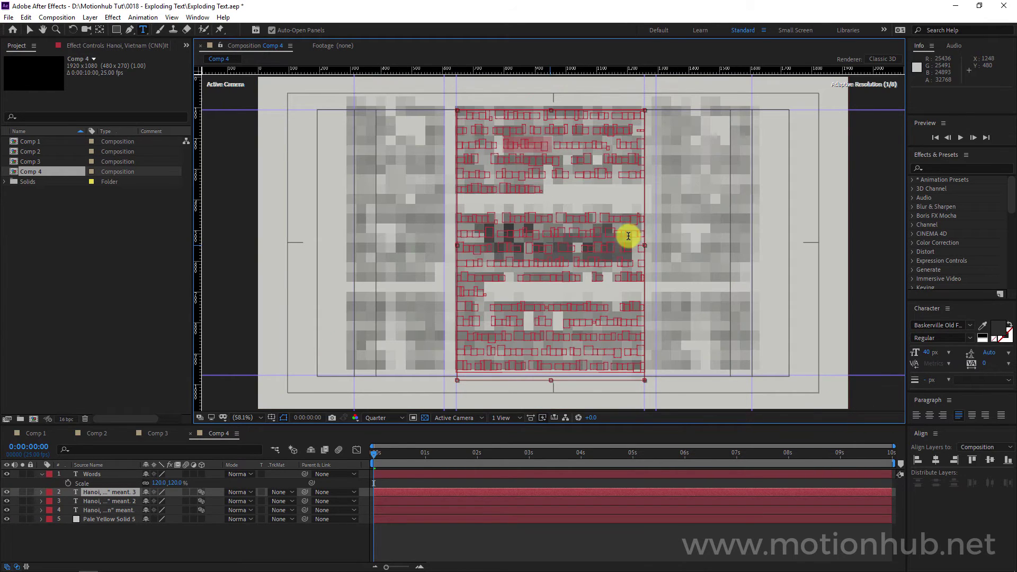
left_click_drag(550, 380, 549, 204)
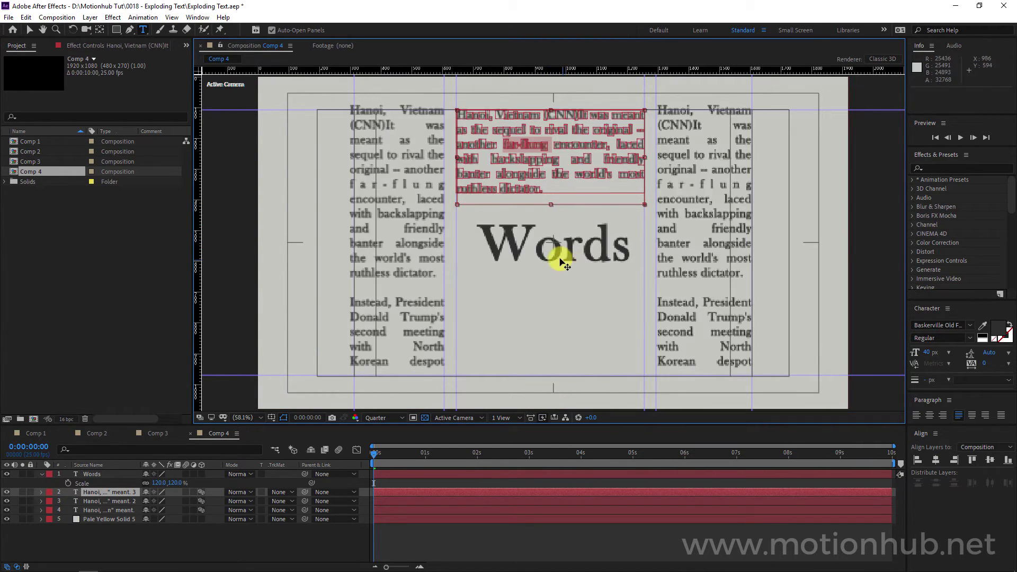
Duplicate the centre paragraph and place the copy below the Words headline.
key("ctrl+d")
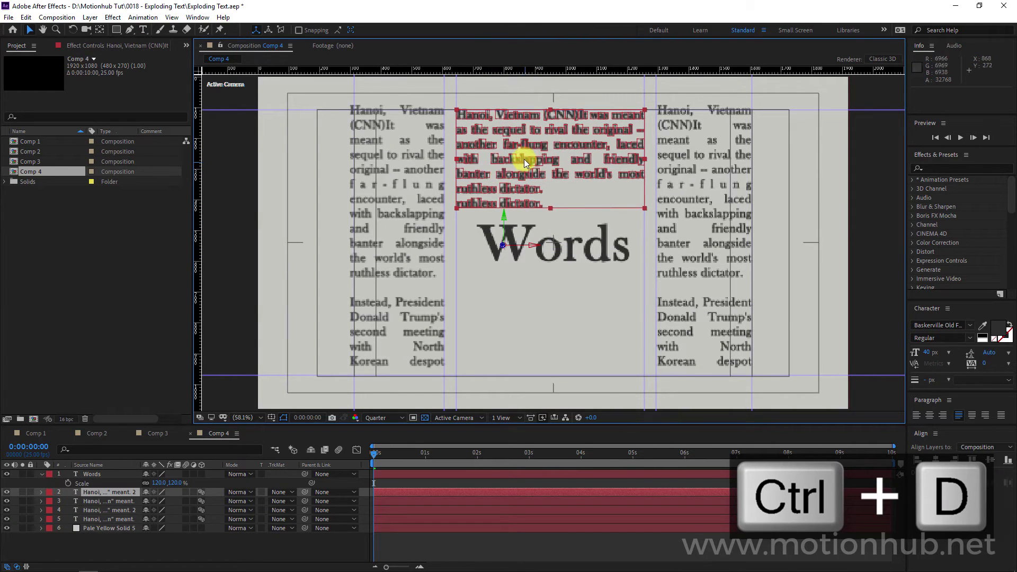
left_click_drag(524, 158, 530, 331)
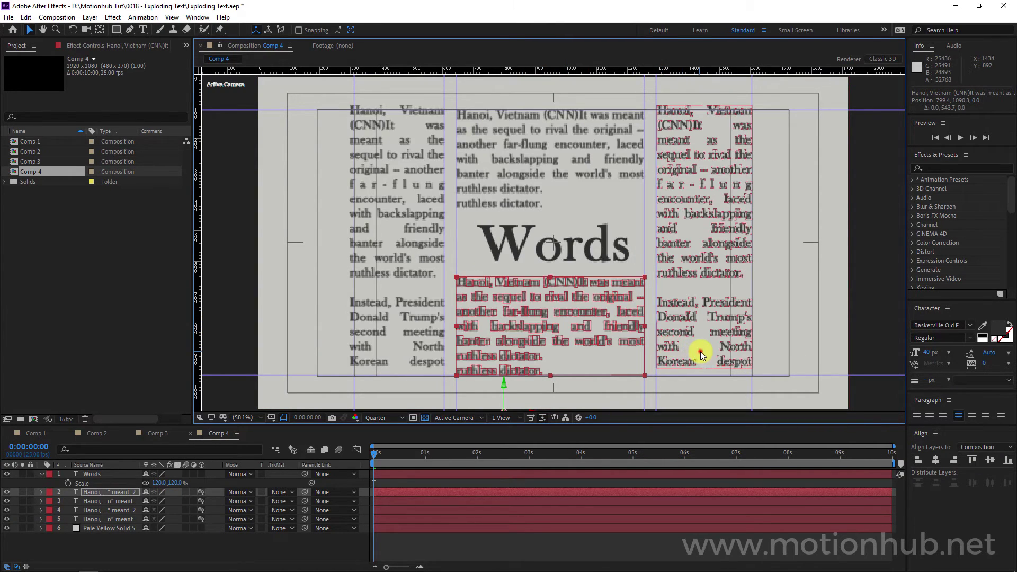
left_click(702, 350)
double_click(703, 348)
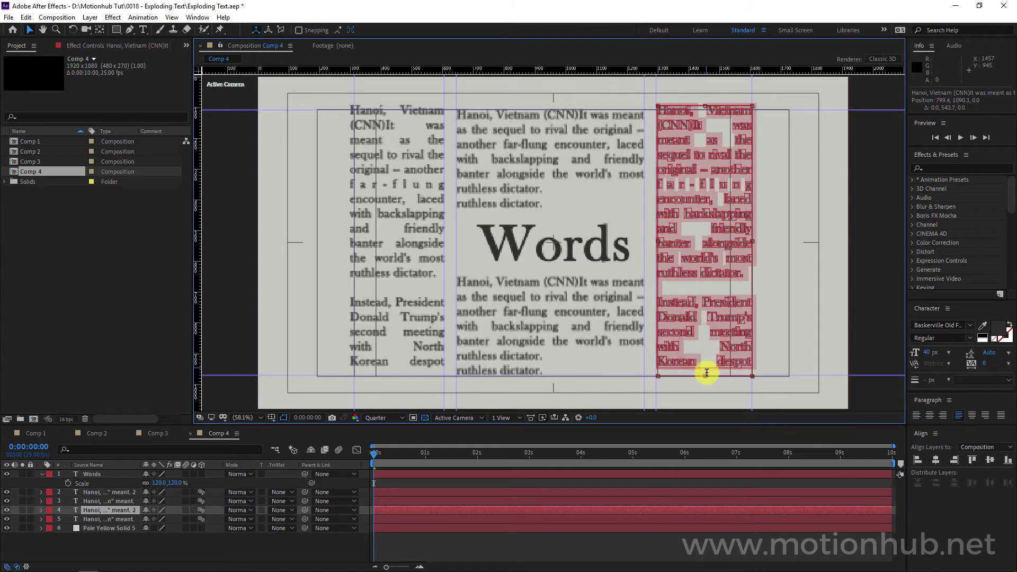
key("ctrl+t")
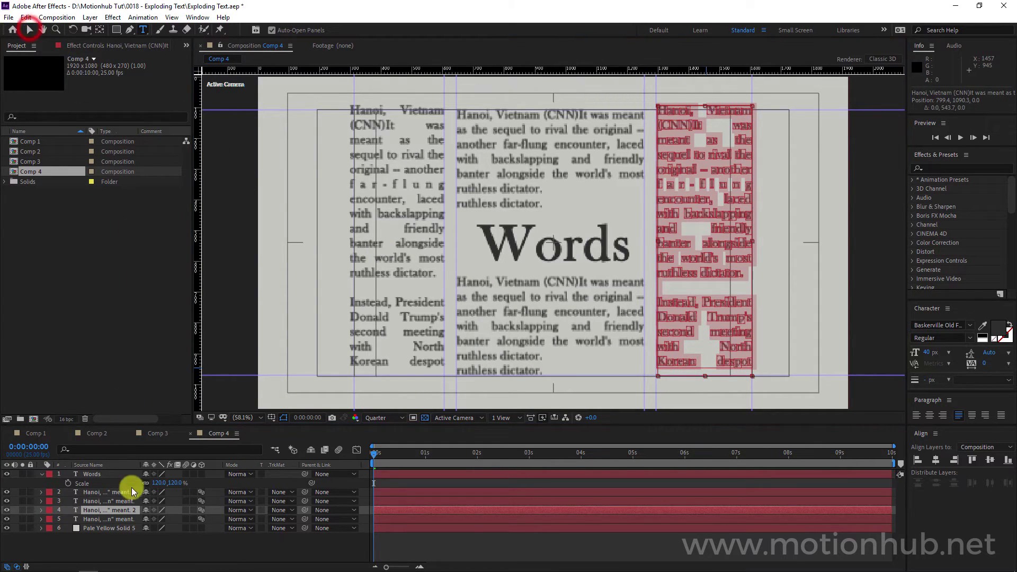
Set the composition preview resolution to Full.
left_click_drag(35, 483, 120, 534)
left_click(324, 475)
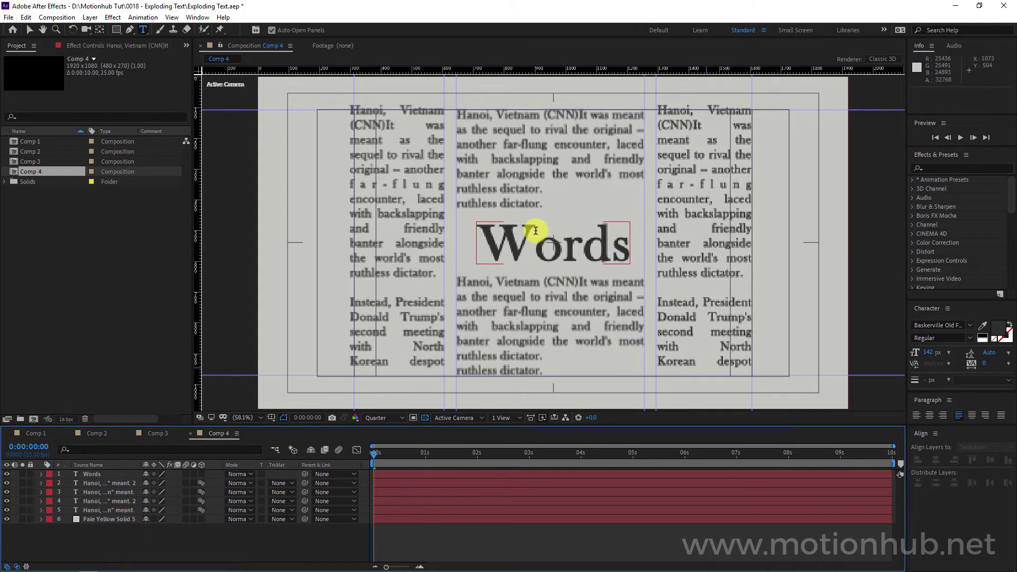
left_click(387, 417)
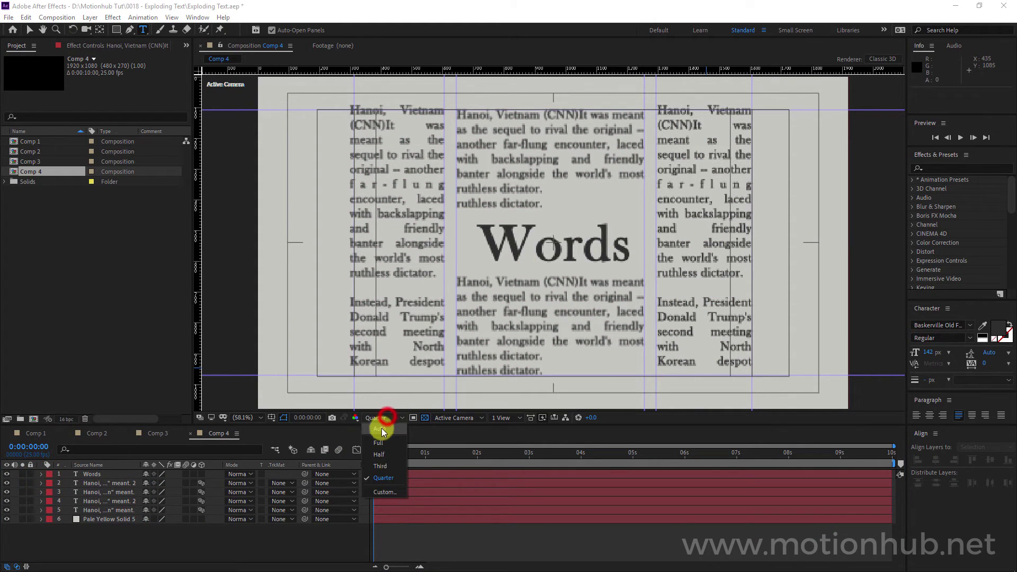
left_click(392, 480)
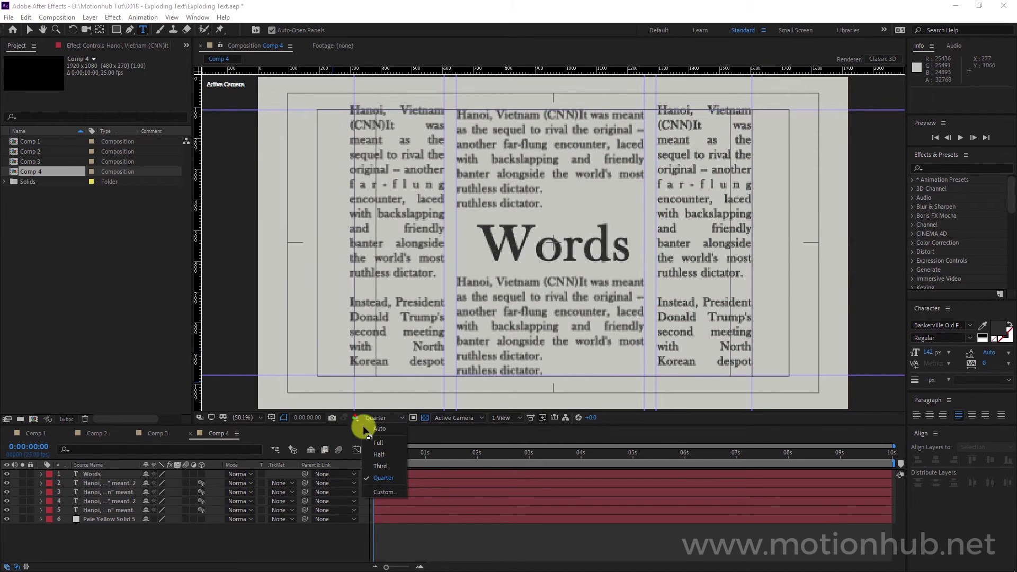
left_click(389, 442)
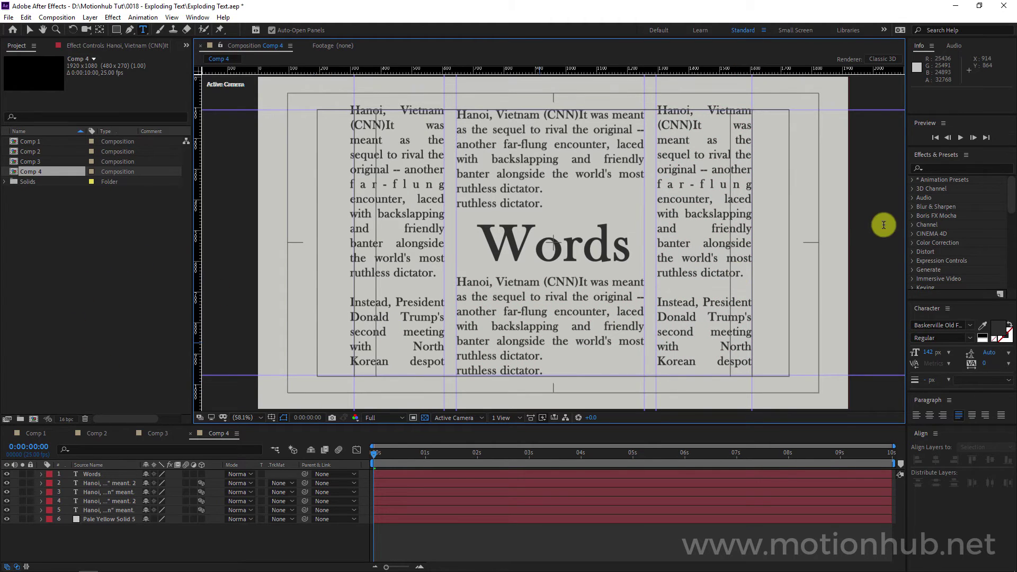
key("grave")
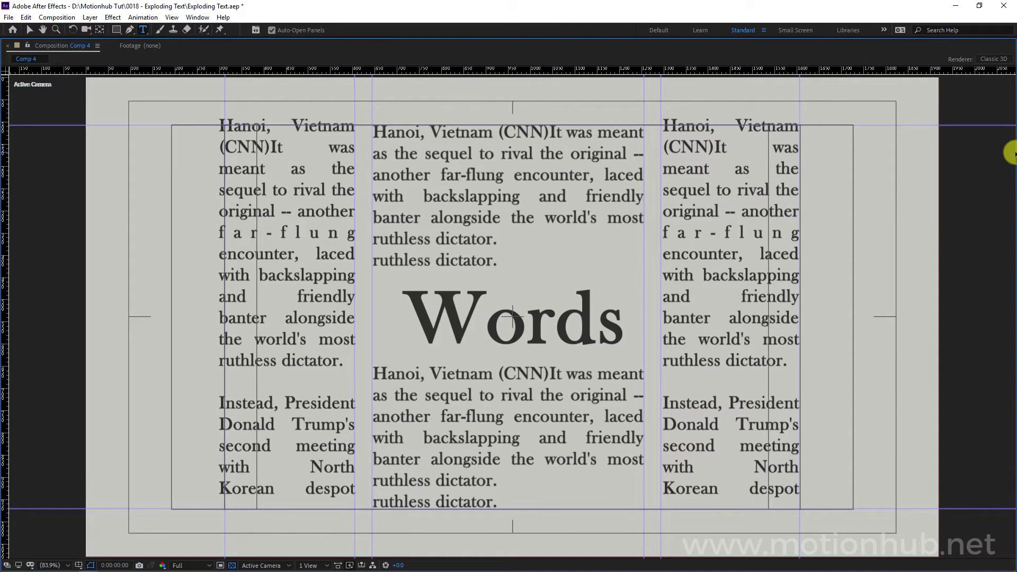
key("grave")
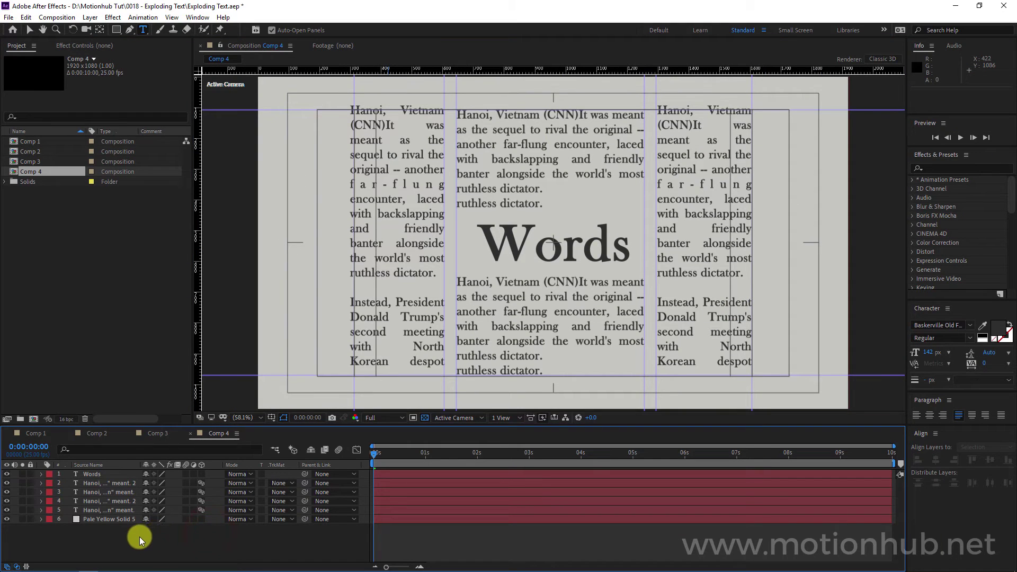
Add a new camera, Camera 1, to Comp 4 with default settings.
right_click(130, 541)
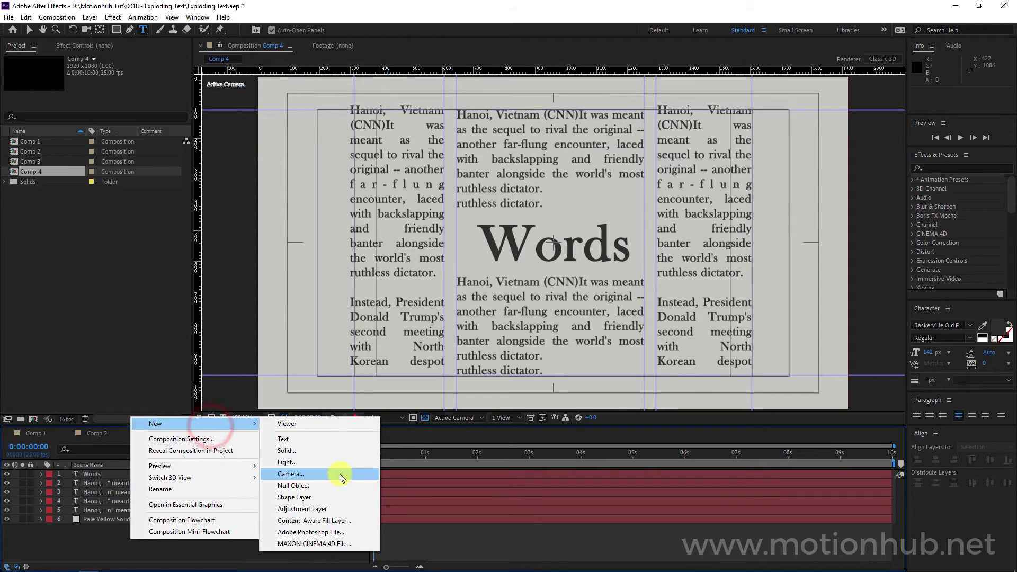
left_click(297, 475)
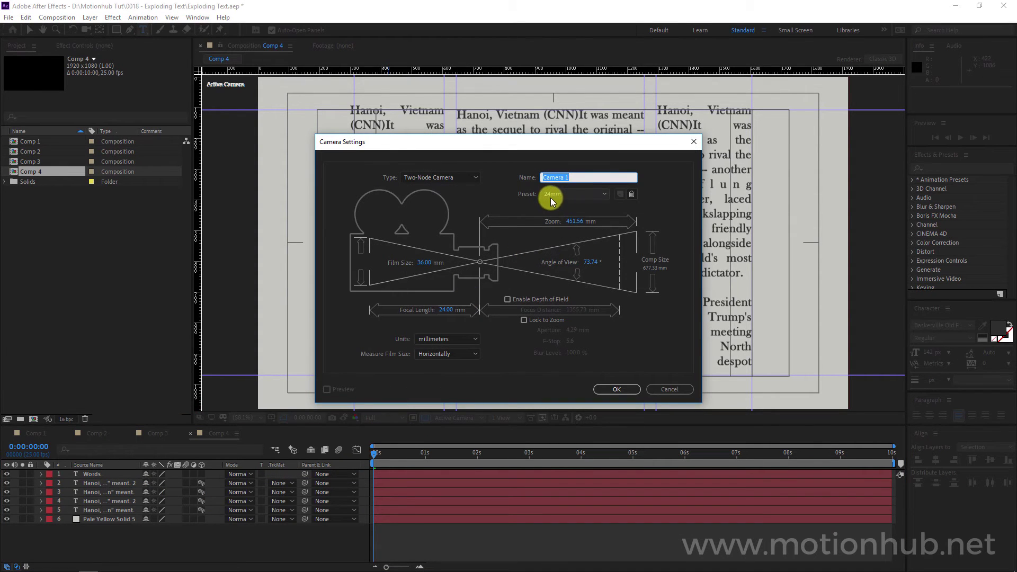
left_click(616, 390)
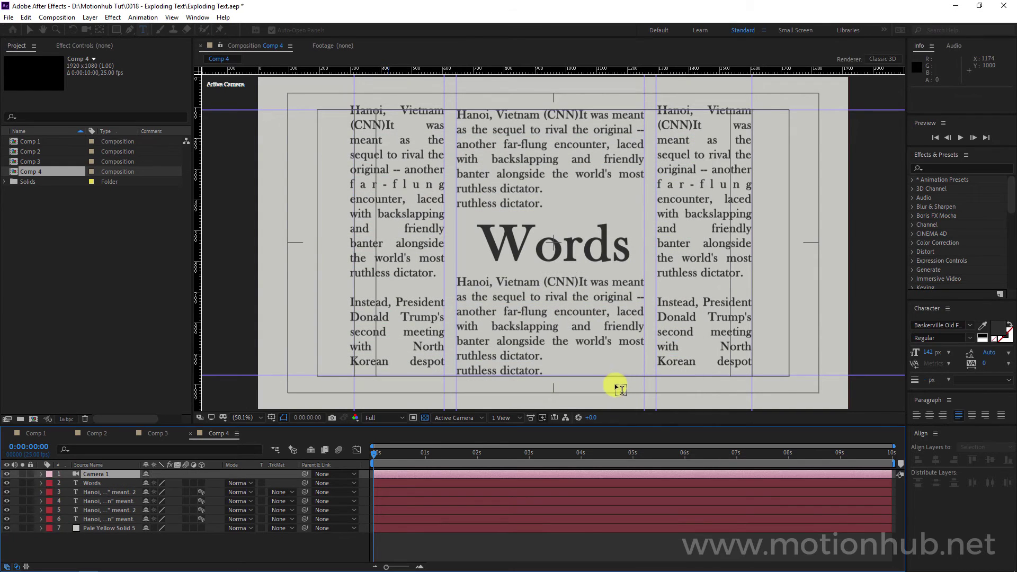
Create an orbit null for Camera 1 and select the resulting Null 2 layer.
right_click(102, 474)
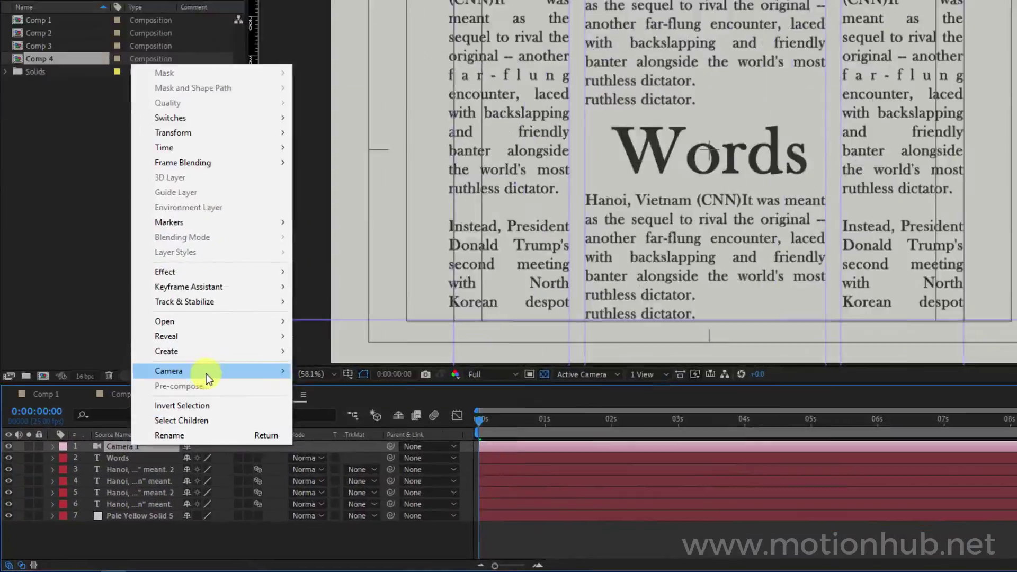
mouse_move(162, 415)
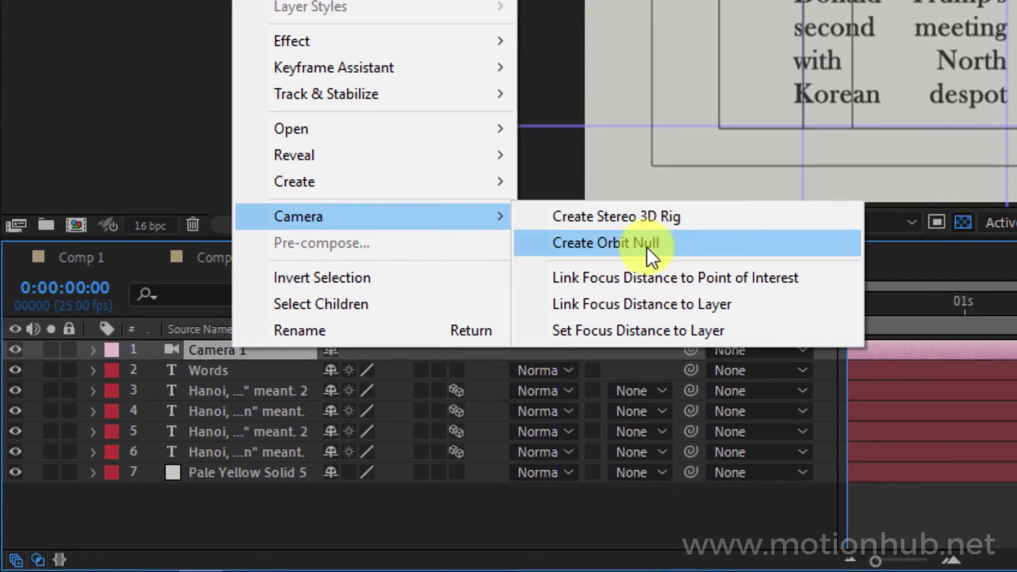
left_click(644, 245)
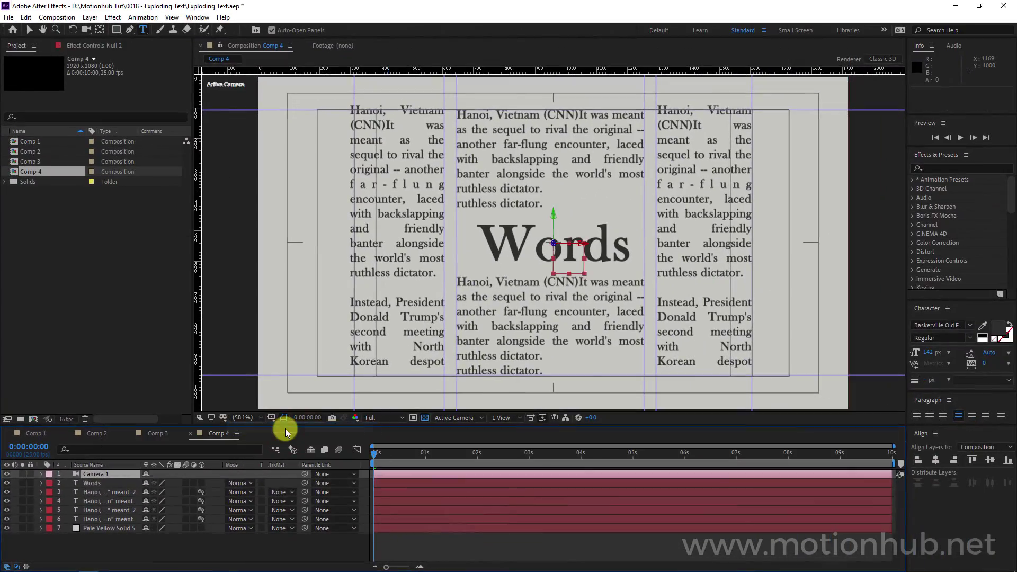
left_click(108, 484)
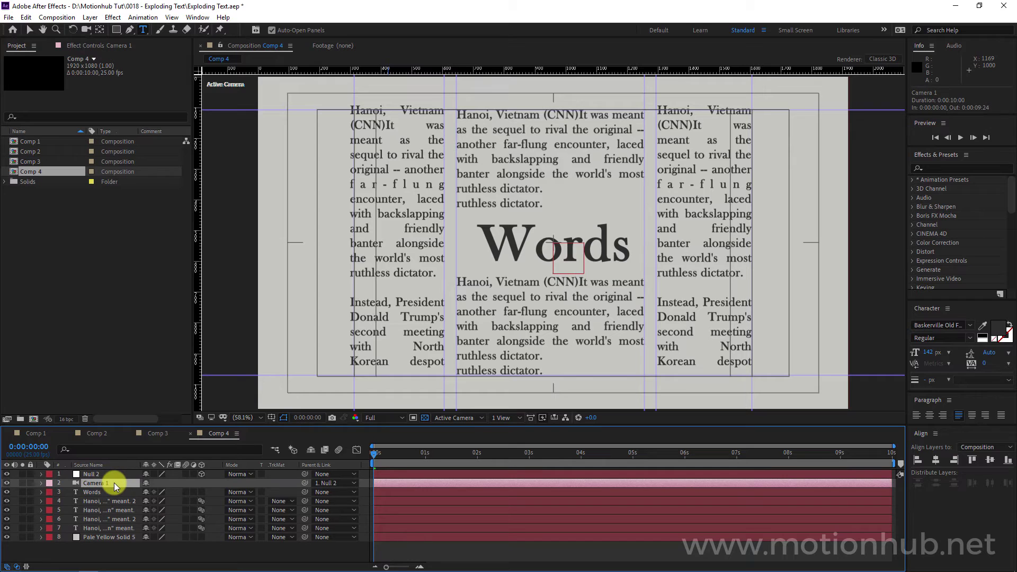
left_click(90, 474)
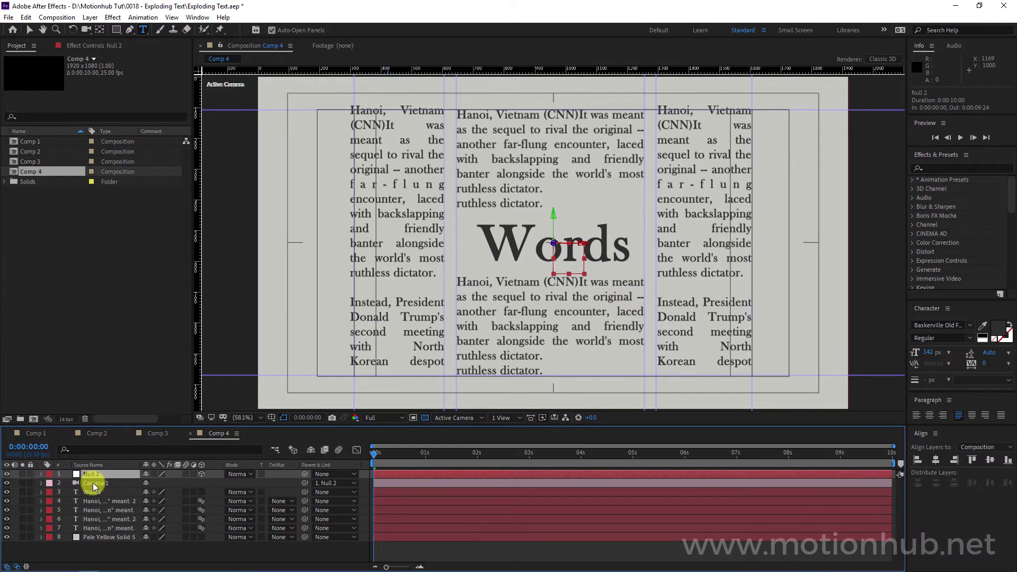
Expand Null 2's Transform properties, test-tilt its X and Y Rotation, then undo back to 0°.
key("p")
left_click(42, 474)
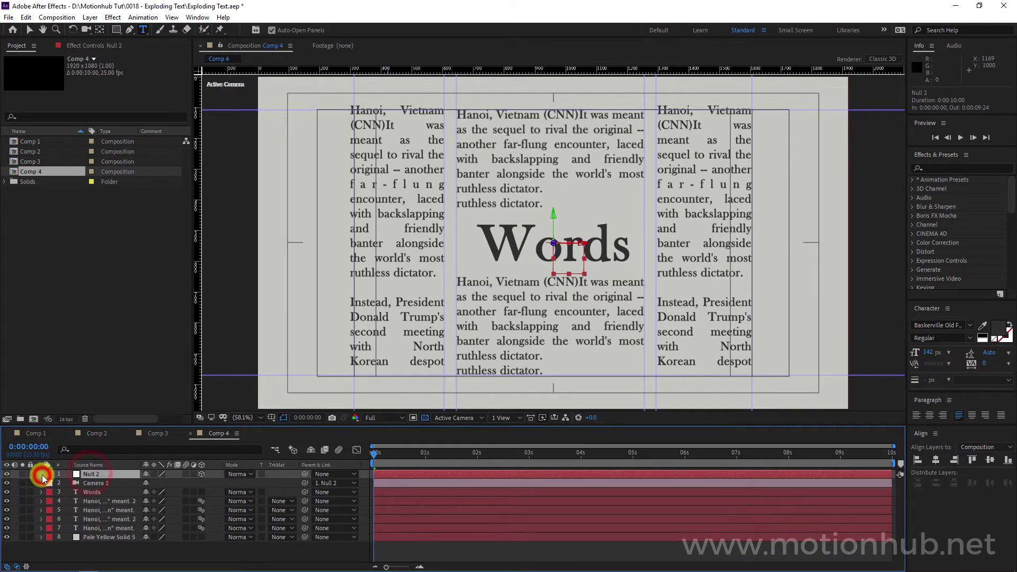
left_click(42, 474)
scroll(90, 506, "down", 3)
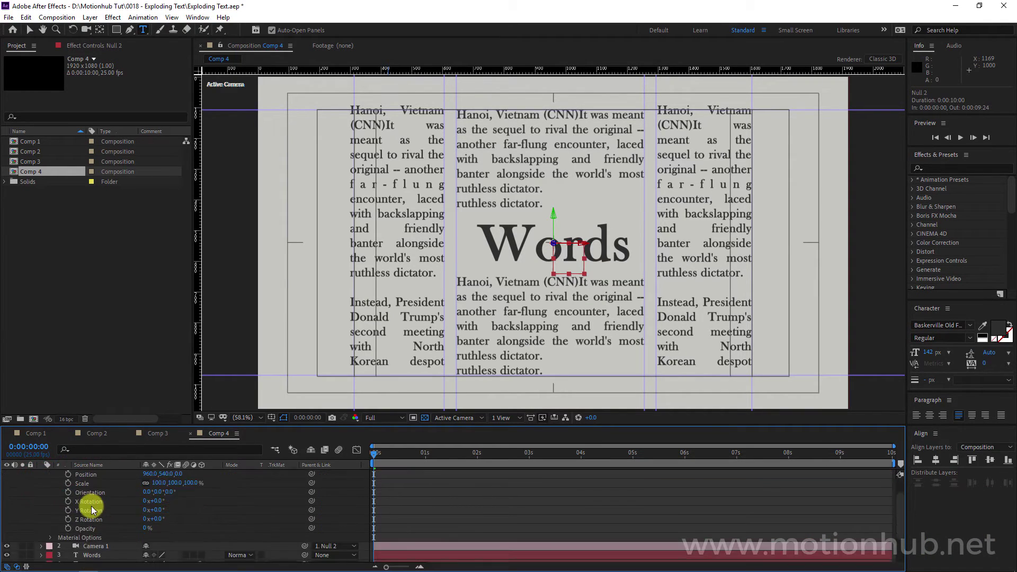
scroll(111, 490, "up", 3)
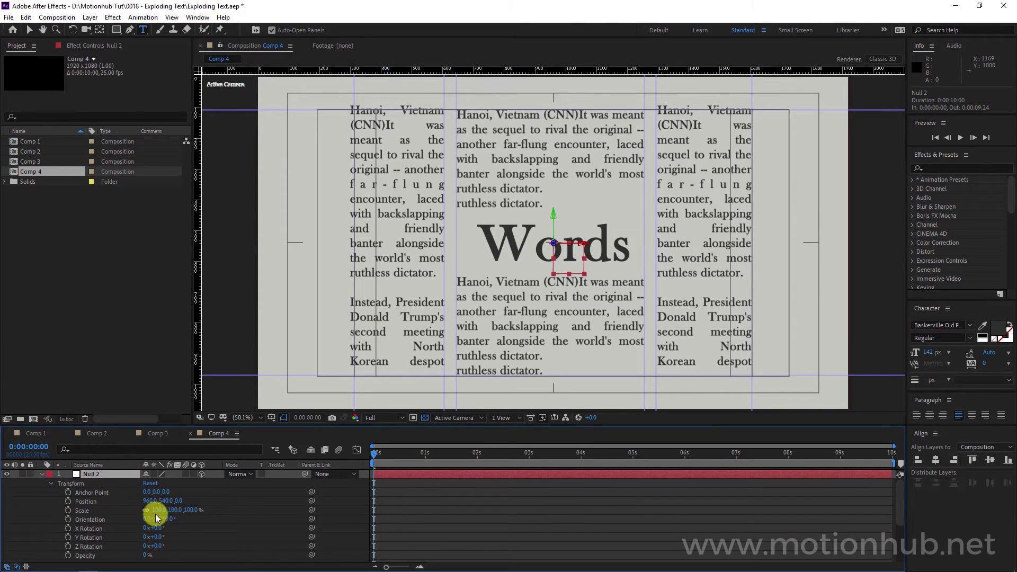
left_click_drag(160, 528, 195, 526)
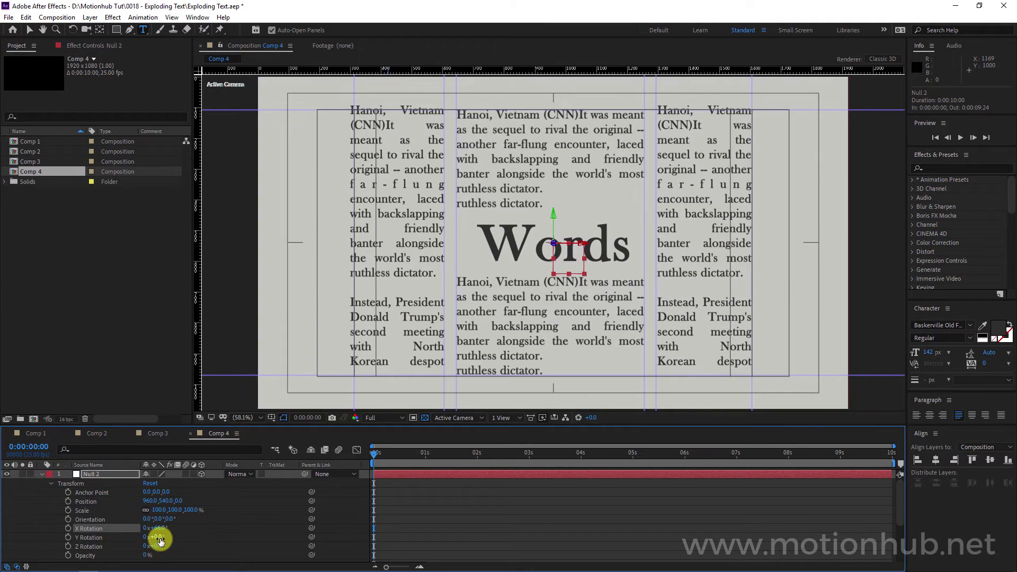
left_click_drag(161, 541, 164, 539)
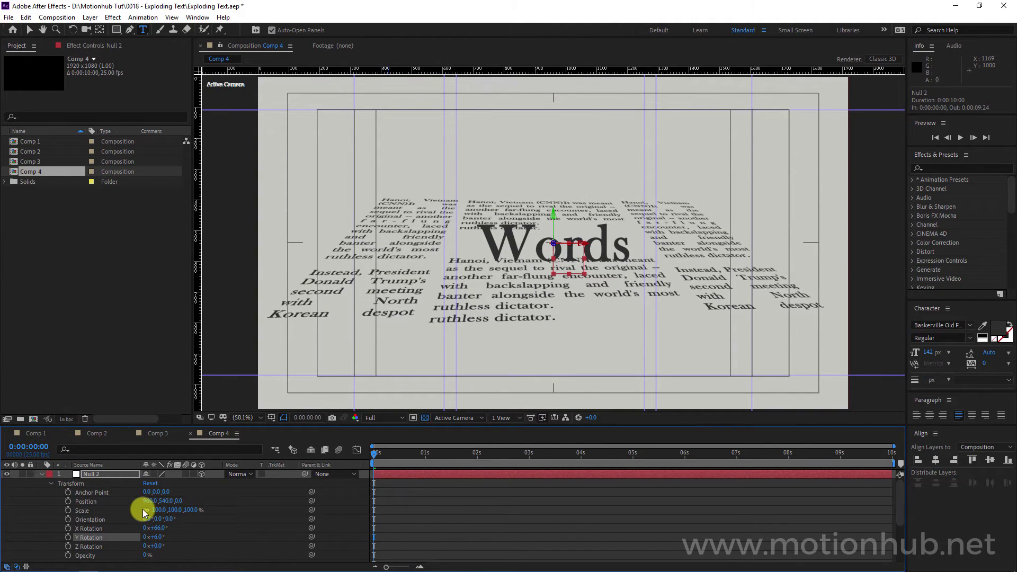
key("ctrl+z")
key("ctrl+z")
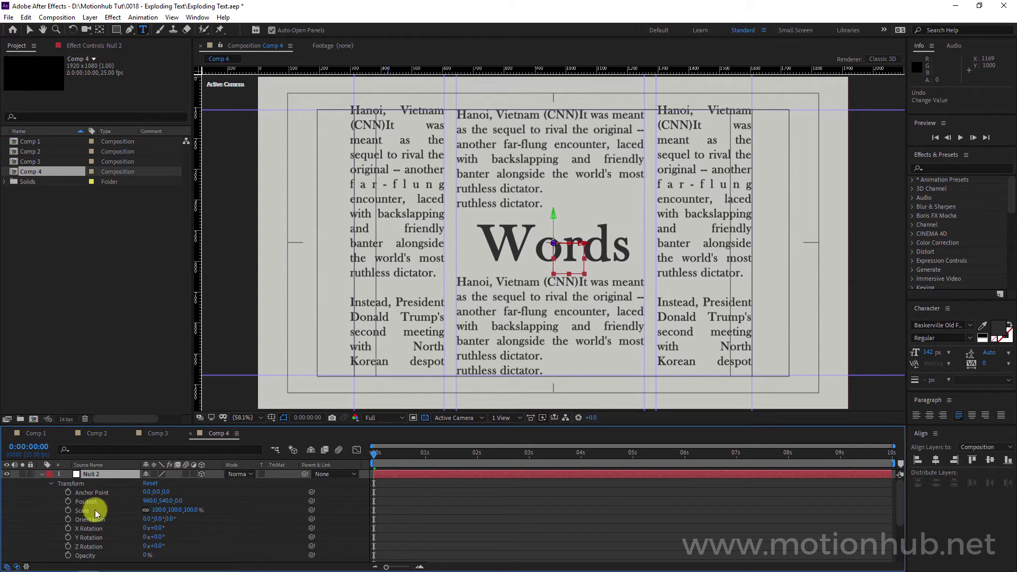
Toggle Draft 3D and set the preview resolution to Quarter.
left_click(356, 451)
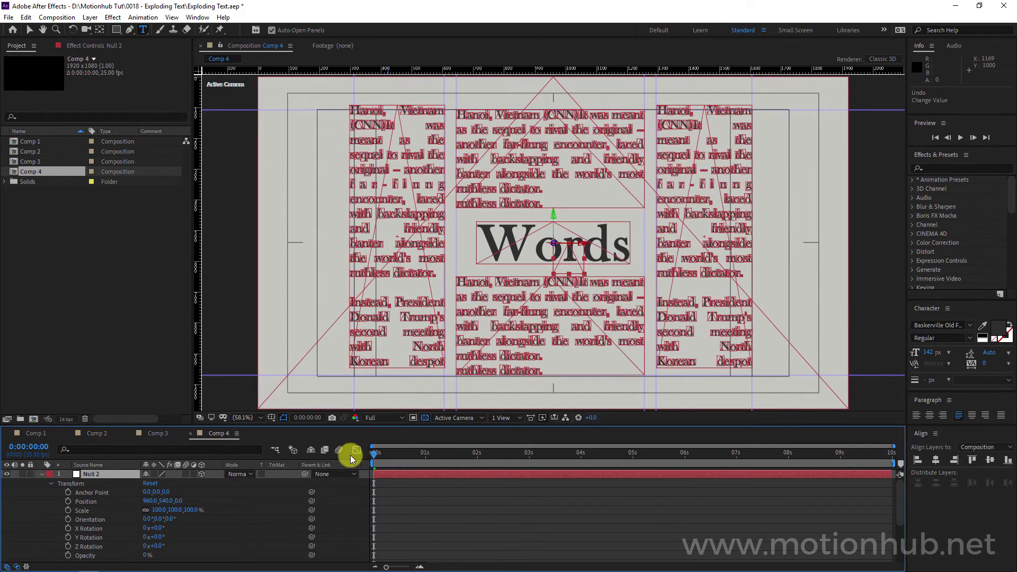
left_click(387, 418)
left_click(388, 480)
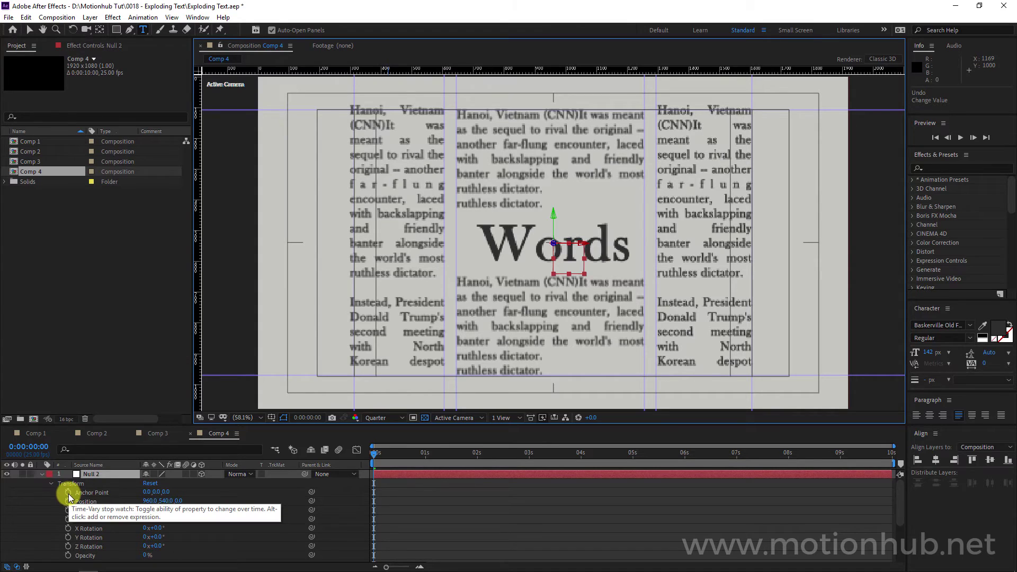
Keyframe Null 2's Position and set Z to 1500 at the 4 second mark.
left_click(68, 501)
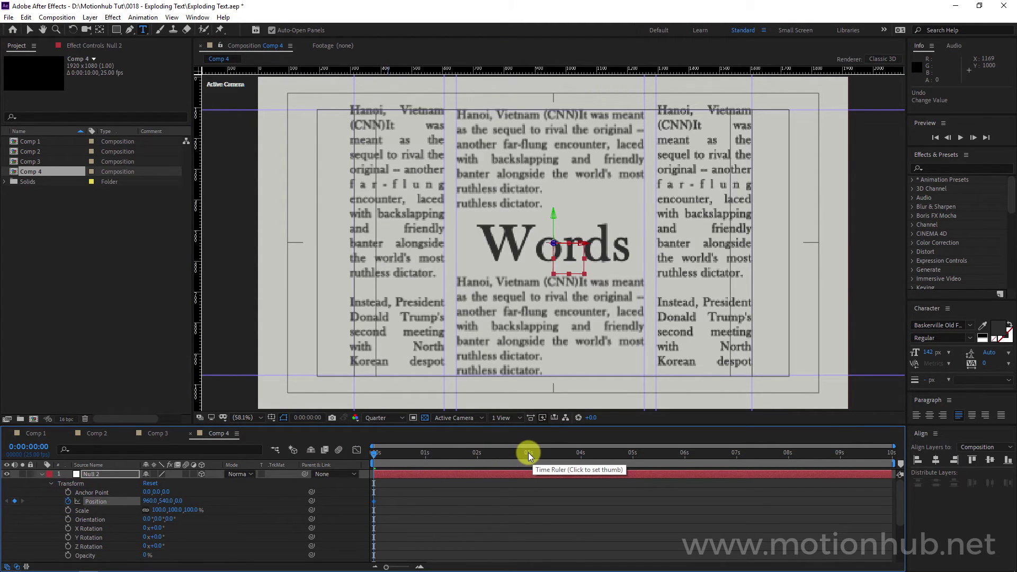
left_click(581, 455)
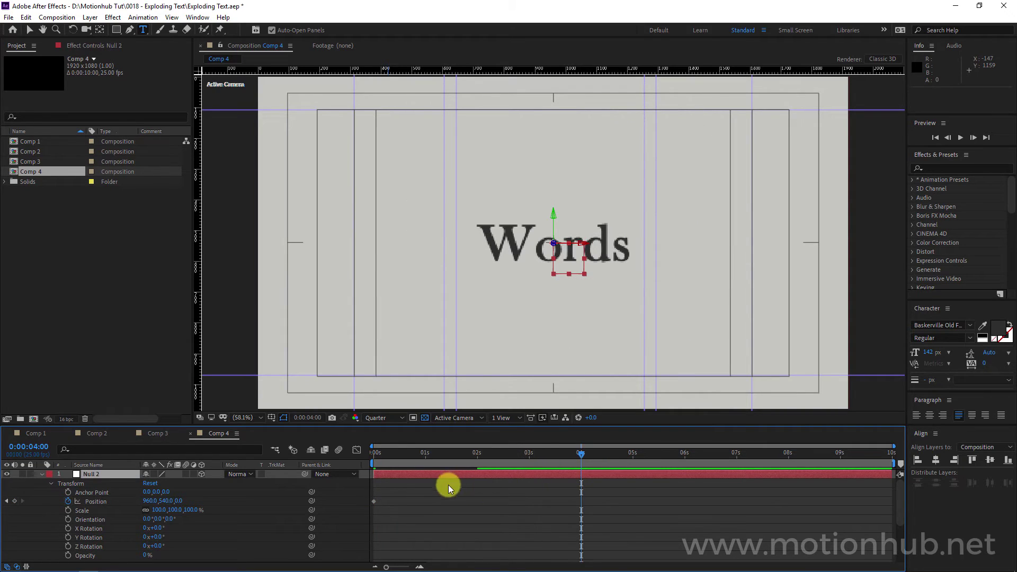
left_click(179, 501)
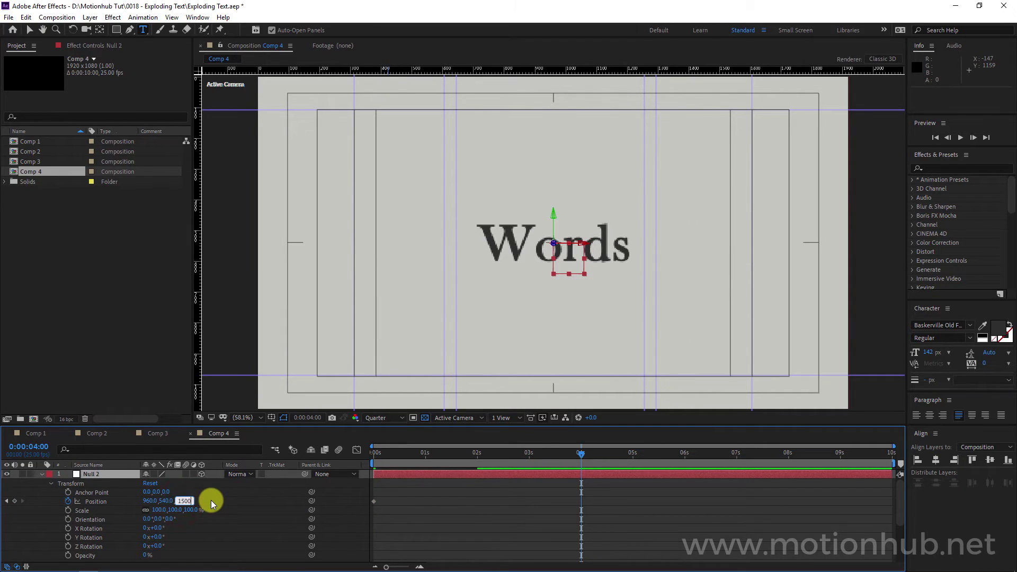
type("1500")
key("Return")
Scrub the timeline to preview the camera pushing in through the Words headline.
left_click(526, 458)
left_click_drag(521, 456, 477, 456)
left_click_drag(477, 456, 531, 455)
left_click(420, 459)
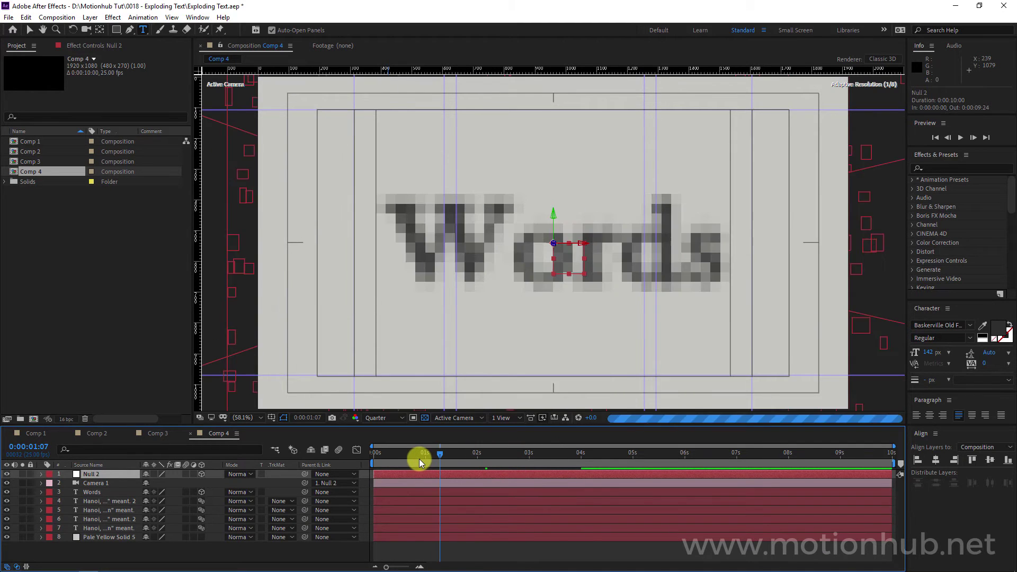
left_click(458, 454)
left_click_drag(473, 459, 542, 452)
key("v")
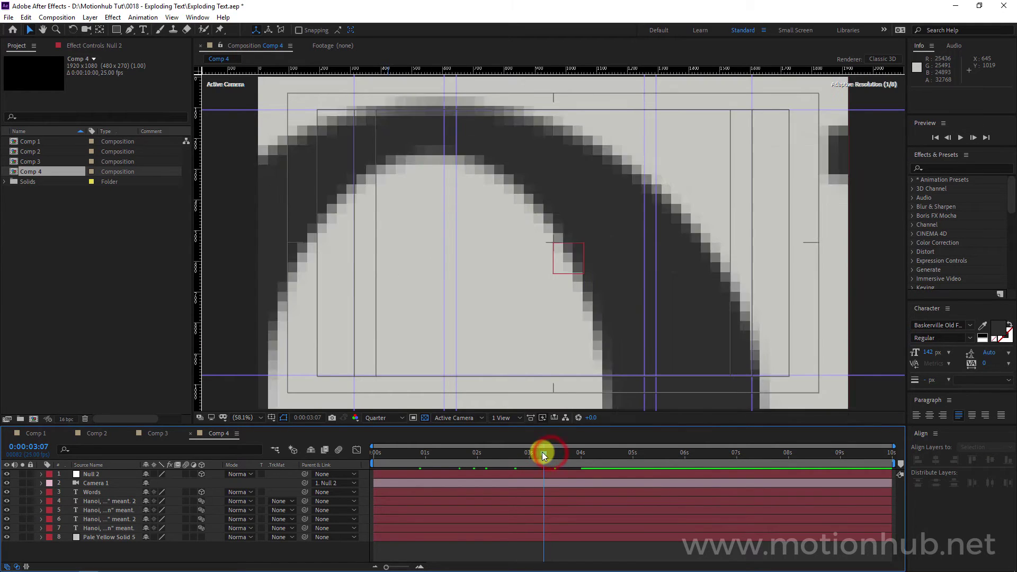
At 0:00:03:08, drag Null 2's Anchor Point Y to shift it to 0, -9, 0.
left_click(83, 473)
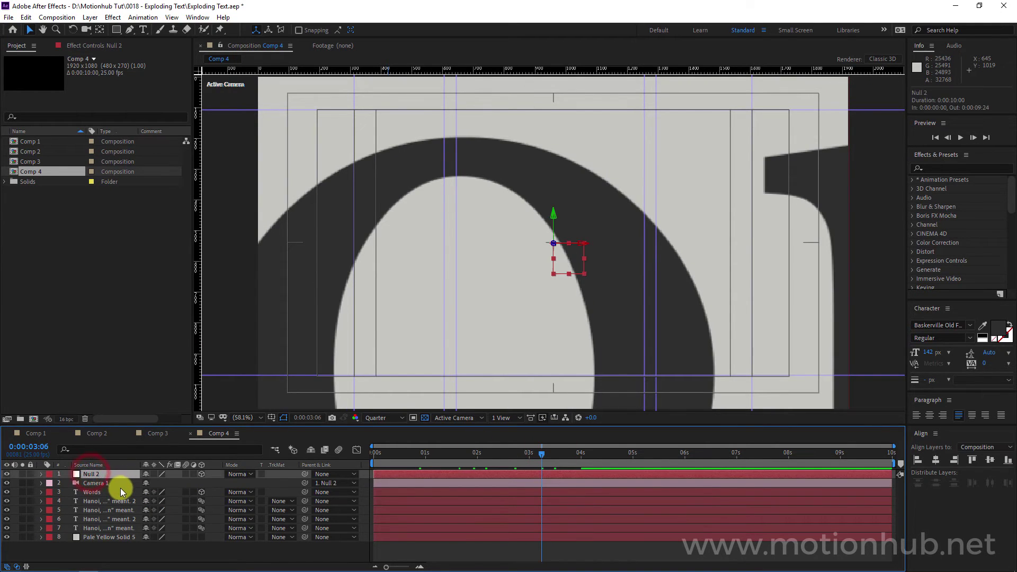
left_click(40, 474)
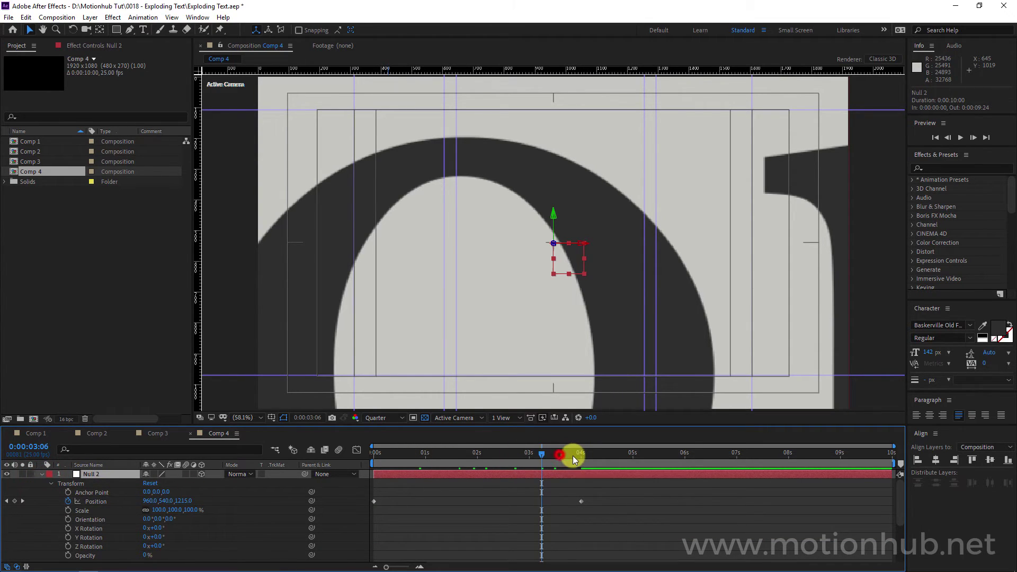
left_click_drag(560, 454, 582, 455)
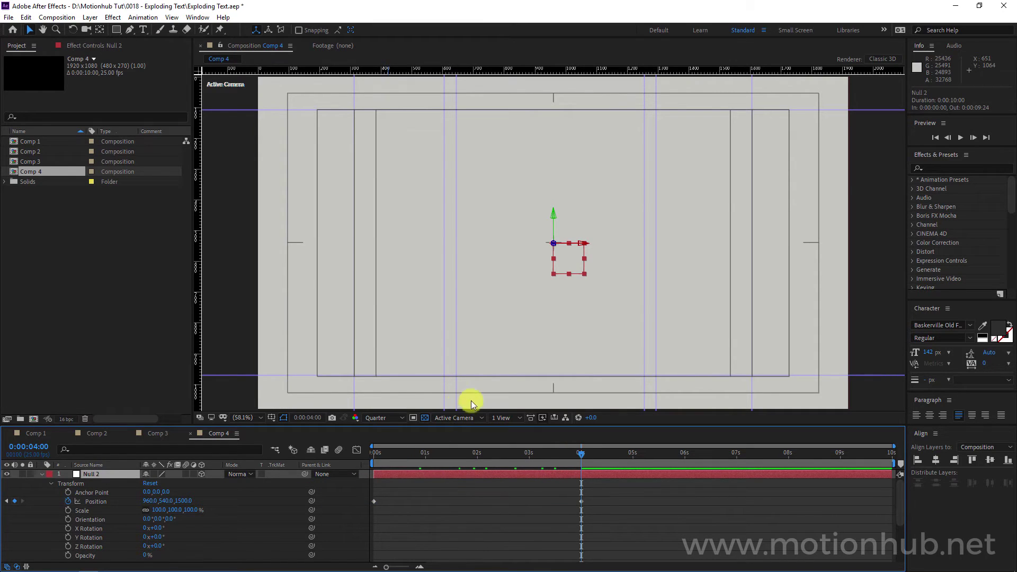
left_click_drag(548, 454, 546, 454)
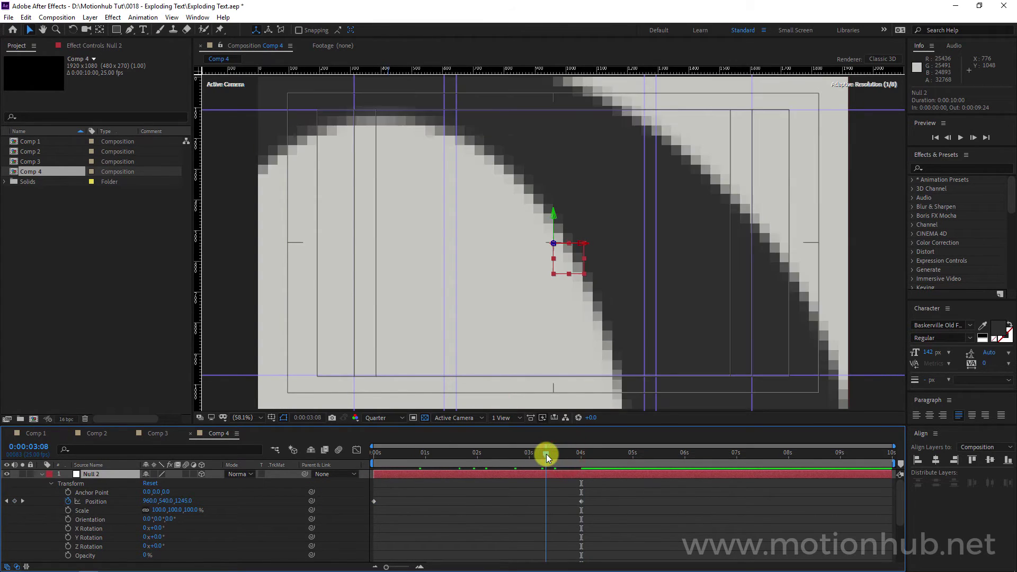
mouse_move(156, 495)
left_mouse_down()
mouse_move(170, 492)
mouse_move(145, 489)
left_mouse_up()
Set Null 2's Anchor Point to 15, -25, 0.
scroll(361, 281, "down", 1)
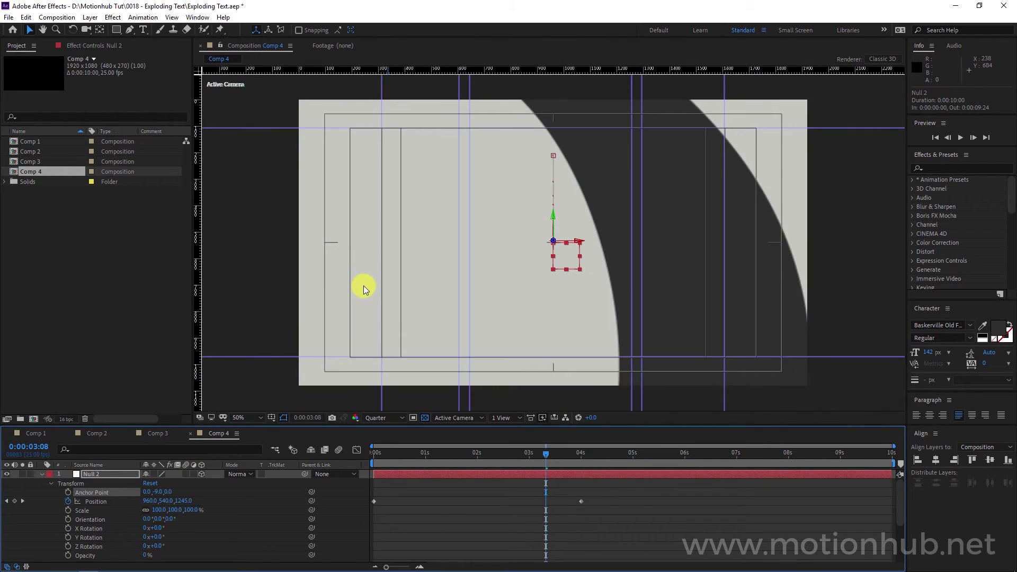
scroll(363, 285, "down", 2)
left_click_drag(159, 493, 164, 496)
left_click(164, 491)
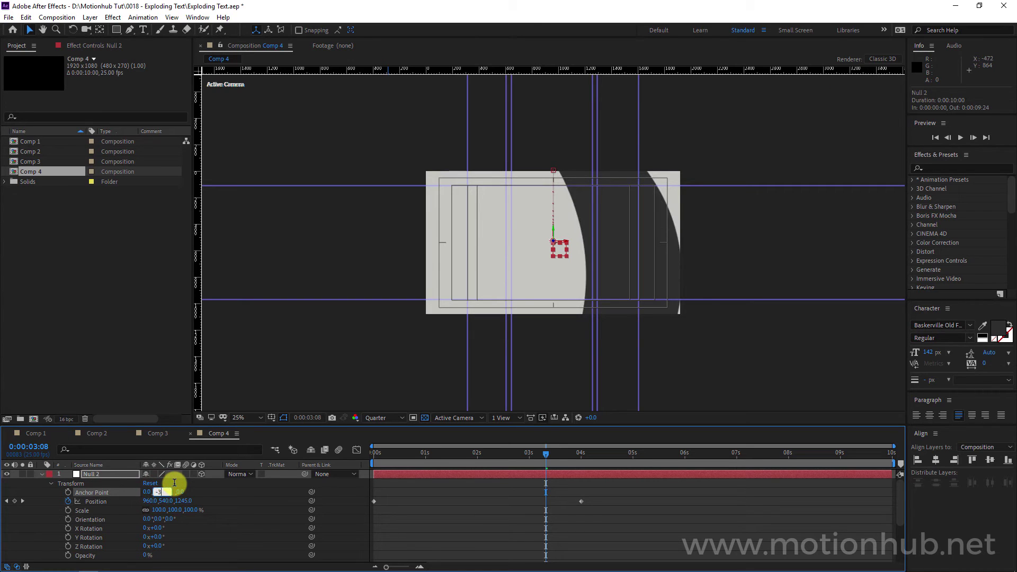
key("Return")
left_click(148, 492)
key("Return")
left_click(148, 493)
left_click(152, 493)
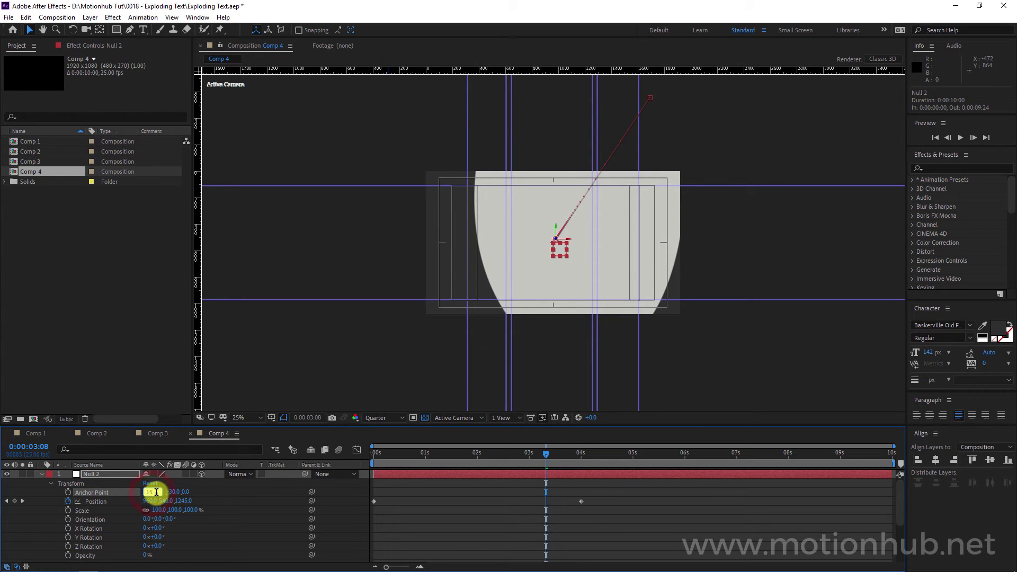
key("Return")
left_click(162, 493)
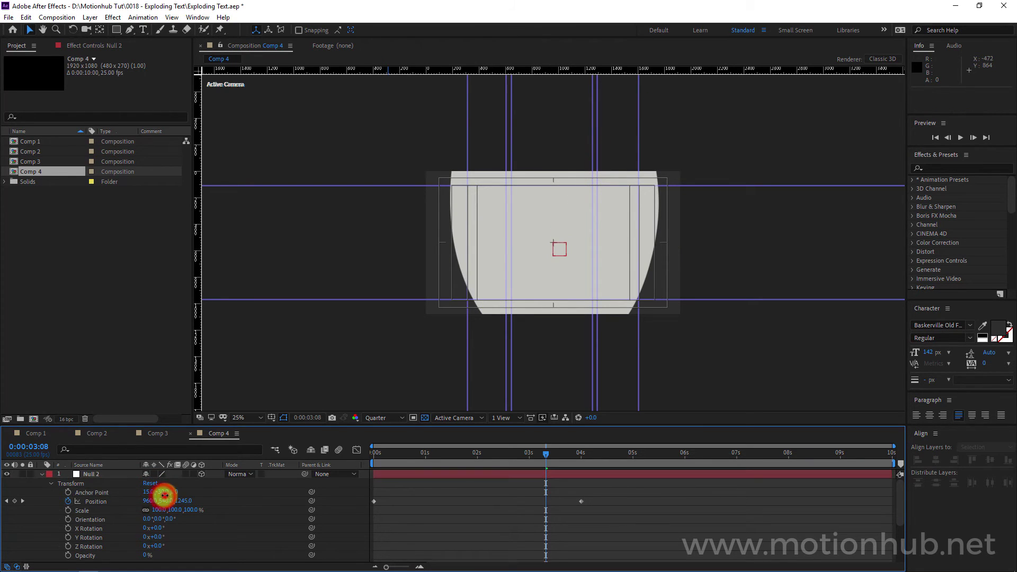
key("Return")
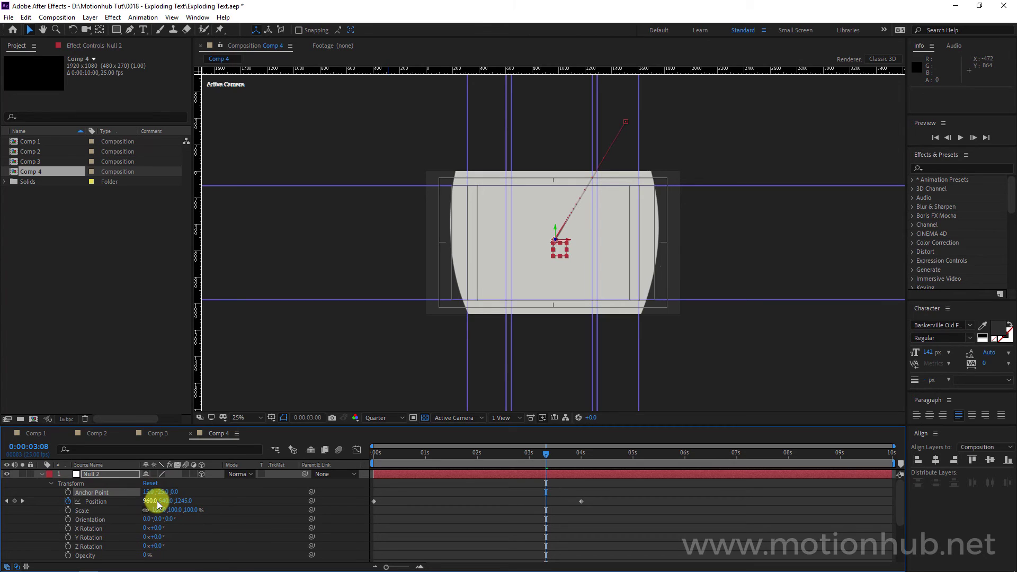
Check the framing around 1–3 seconds, then Easy Ease both Position keyframes with F9.
left_click(552, 457)
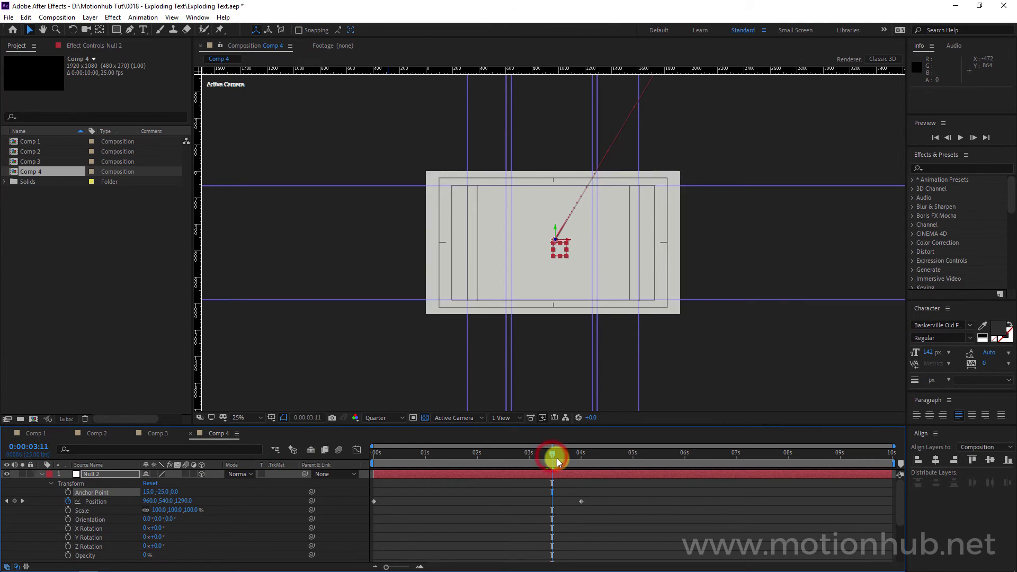
left_click(567, 458)
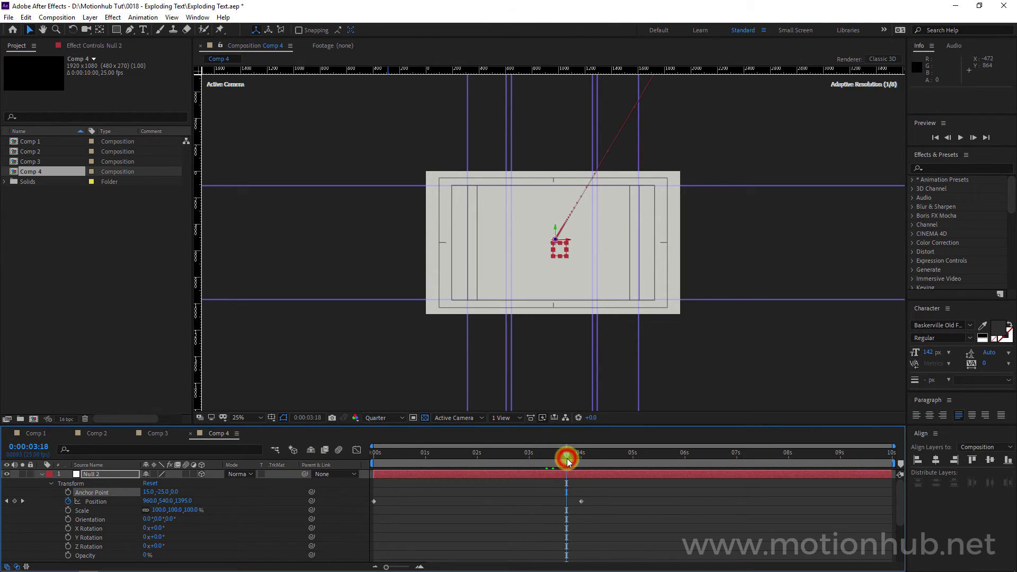
left_click(530, 460)
left_click(511, 459)
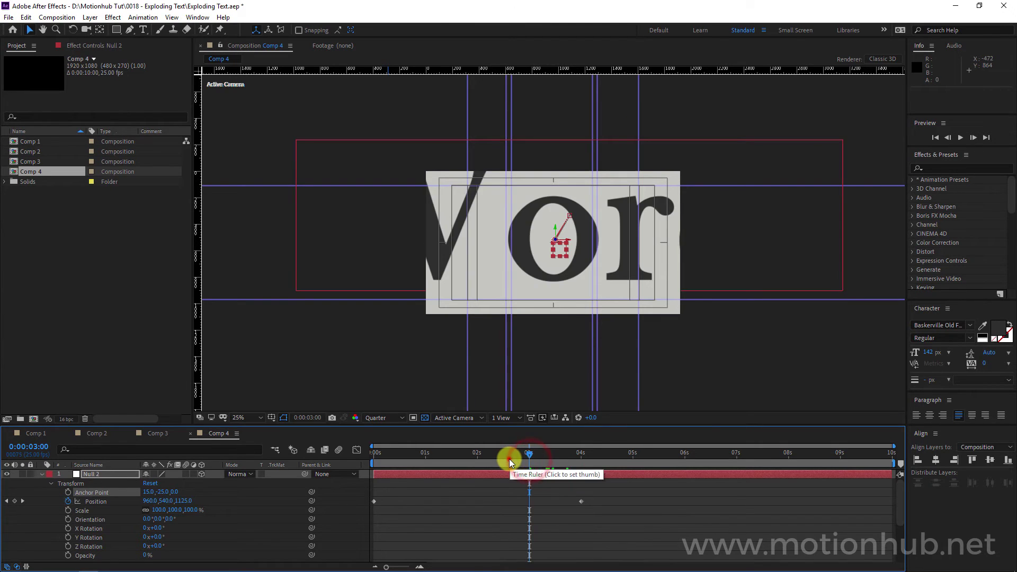
left_click(491, 461)
left_click(441, 459)
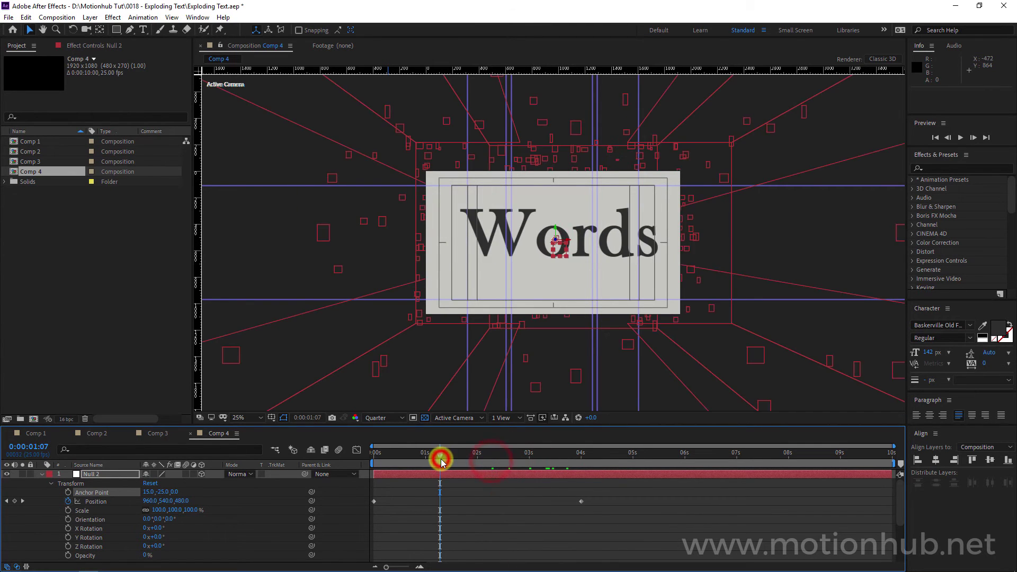
left_click_drag(596, 496, 365, 509)
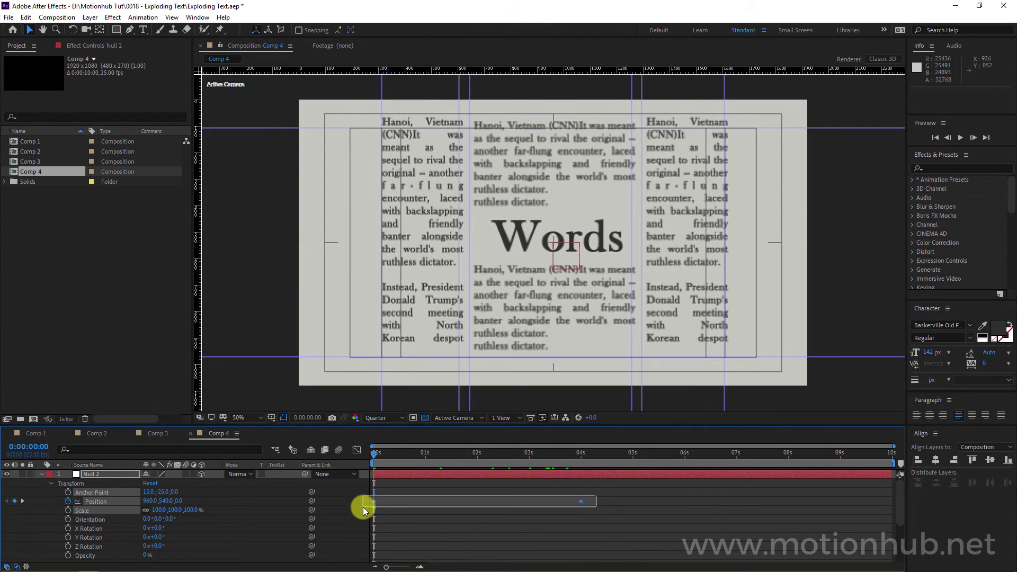
key("F9")
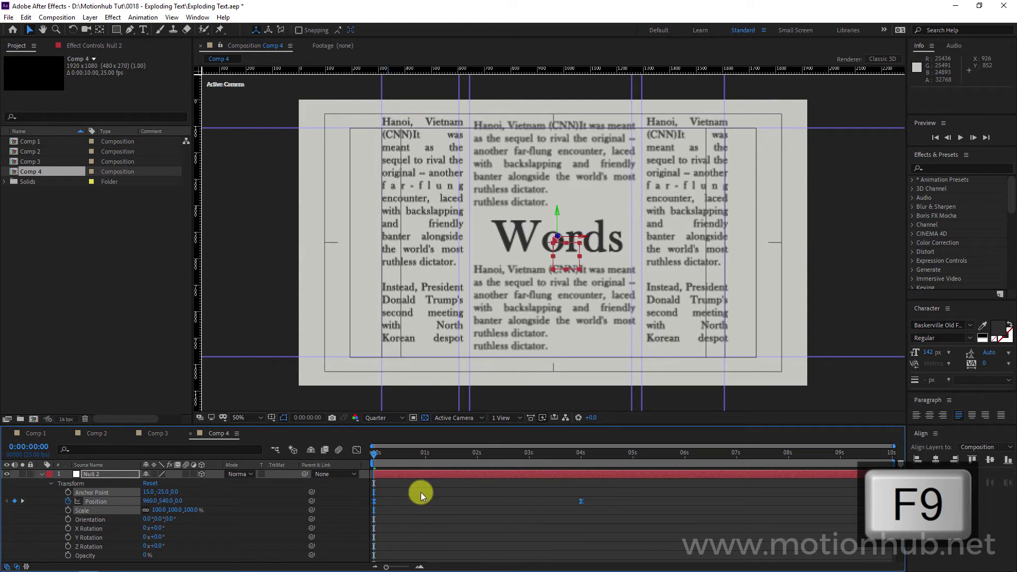
In the speed graph, adjust keyframe influences so speed peaks sharply near 3 seconds.
left_click(357, 450)
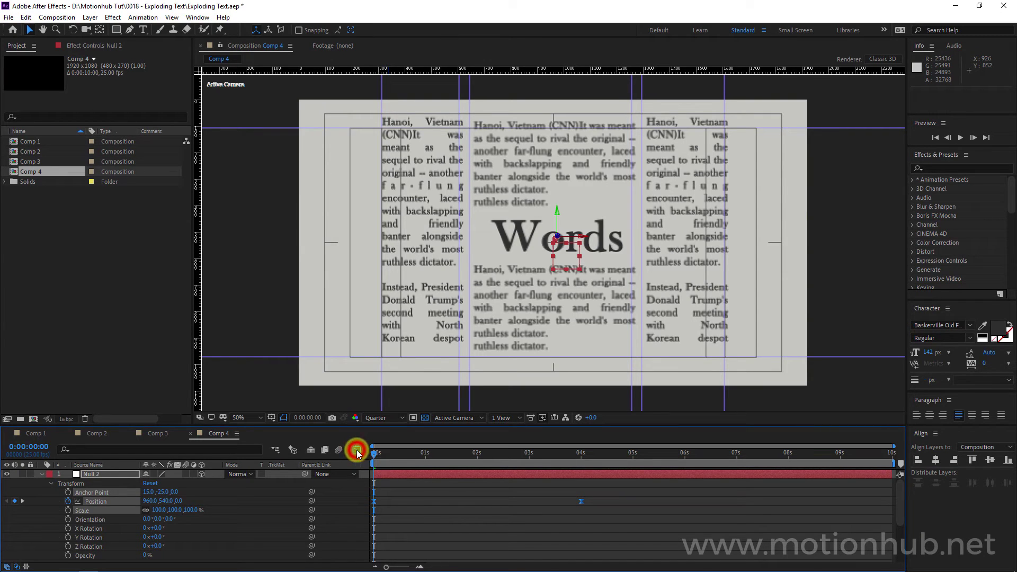
left_click_drag(538, 545, 361, 520)
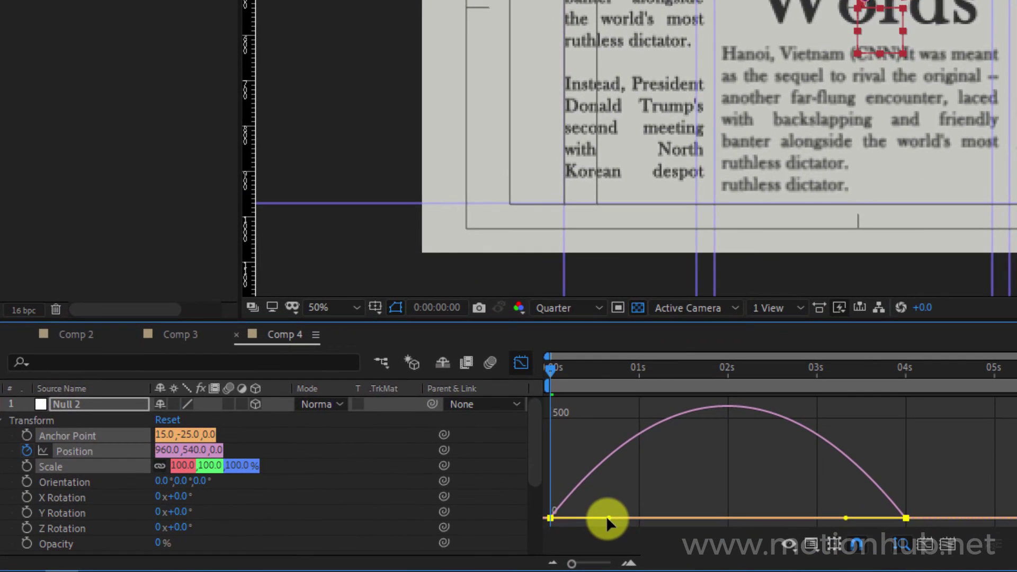
left_click_drag(522, 528, 563, 528)
left_click_drag(660, 517, 718, 516)
left_click_drag(844, 515, 818, 516)
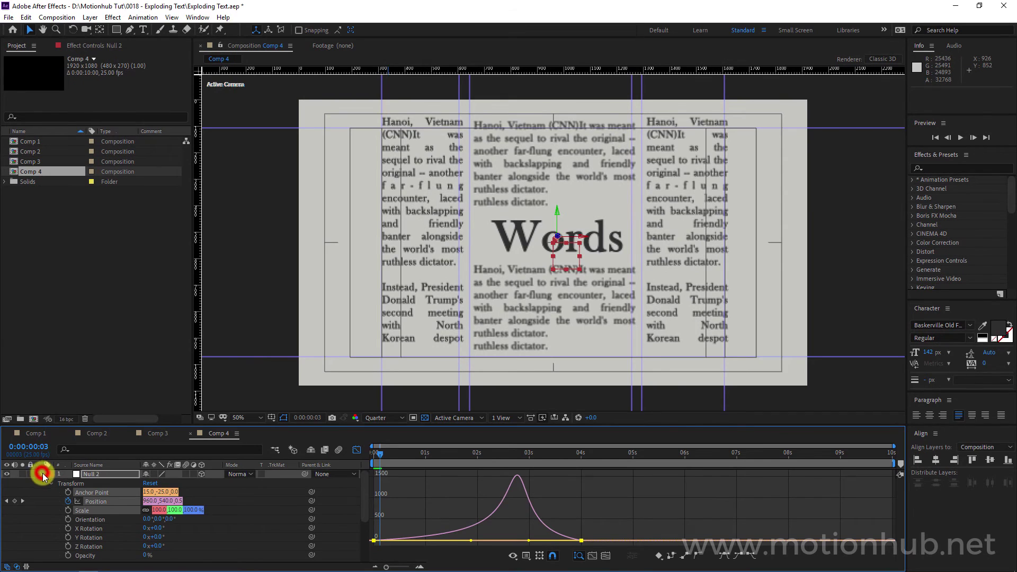
left_click(42, 473)
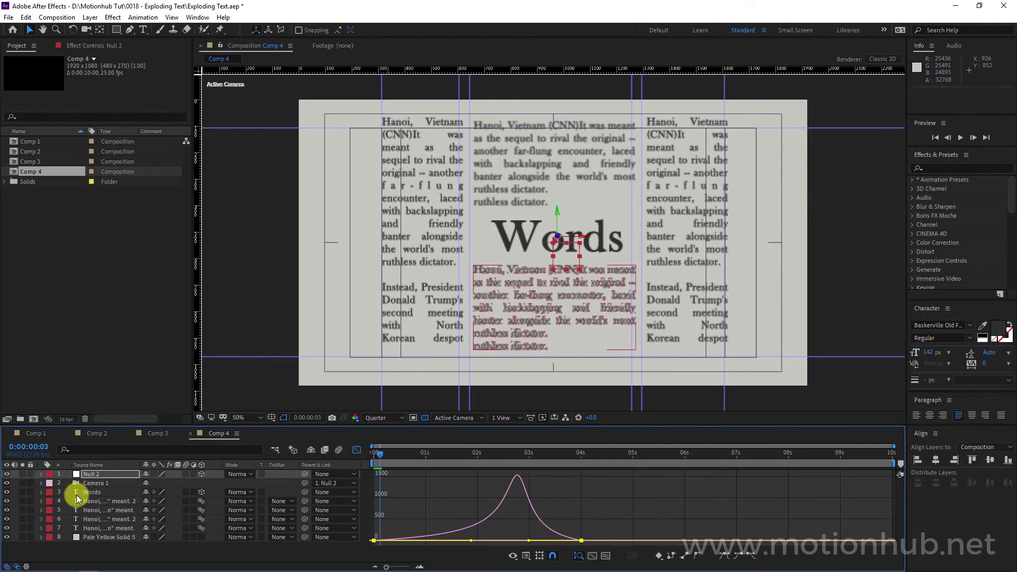
Solo Words, Pale Yellow Solid 5 and Camera 1, then preview the animation.
left_click(23, 492)
left_click(21, 537)
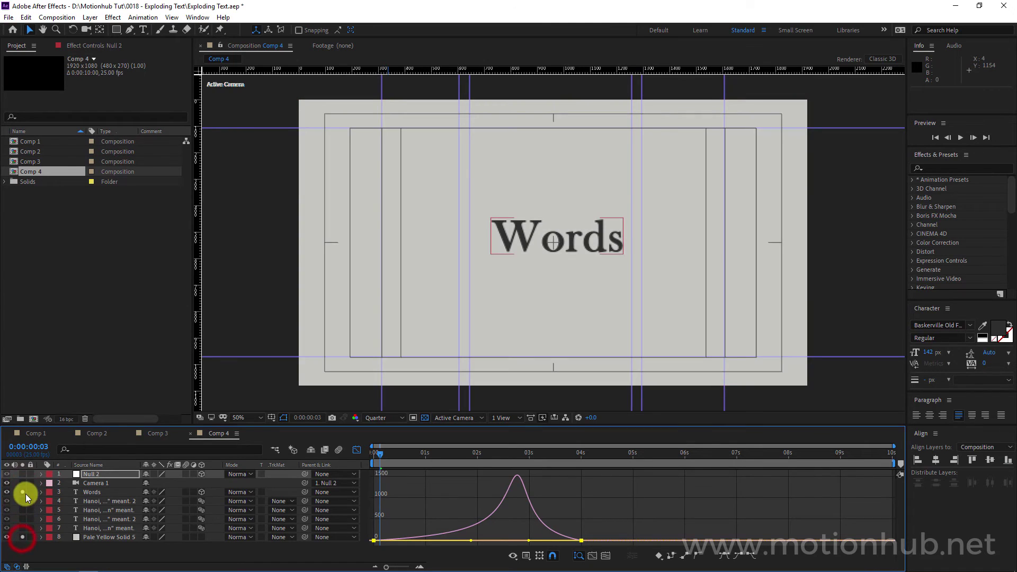
left_click(22, 483)
key("space")
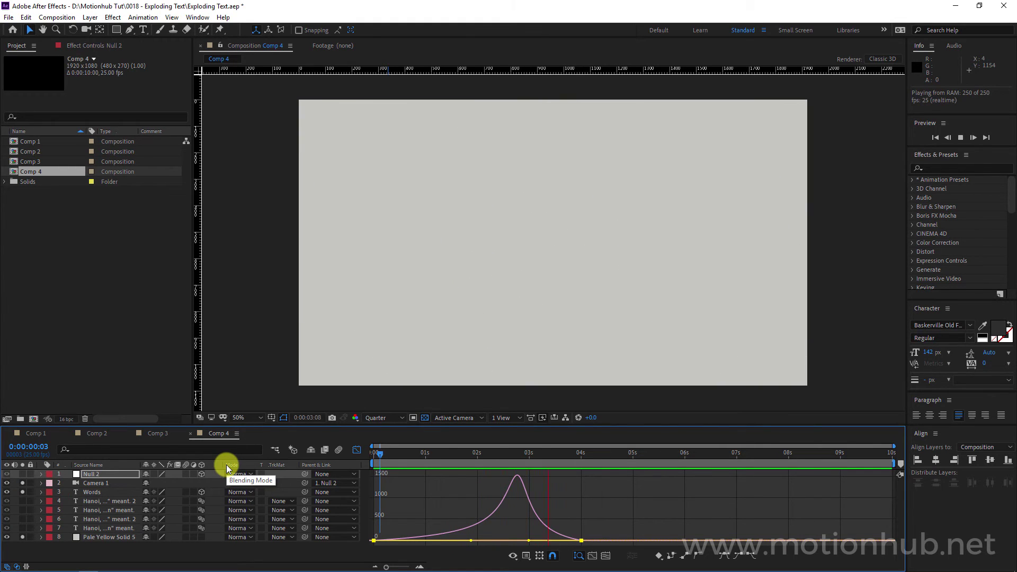
left_click(471, 453)
key("space")
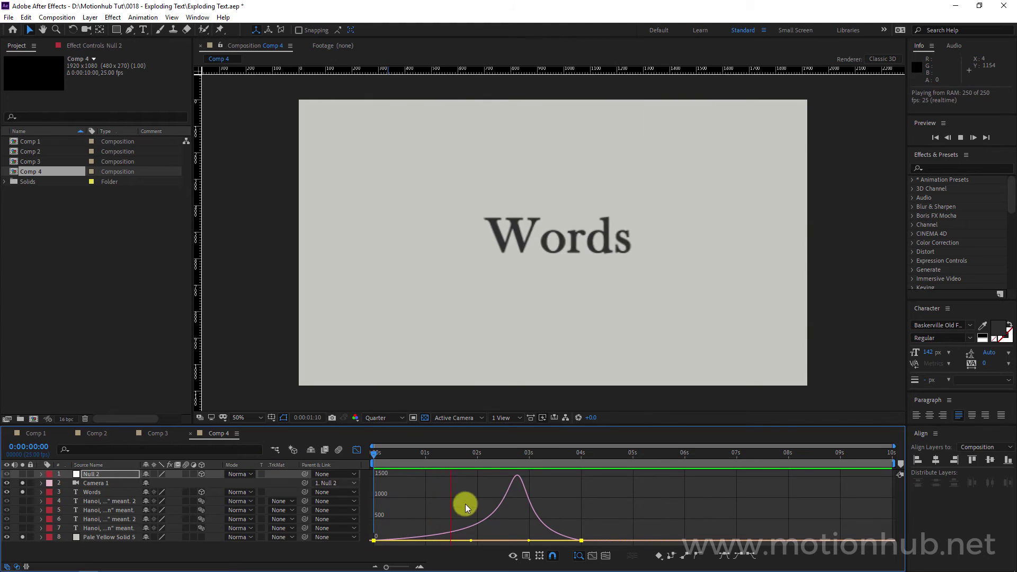
Narrow the Position speed peak to about 60% keyframe influence and preview the result.
left_click_drag(528, 541, 518, 541)
key("space")
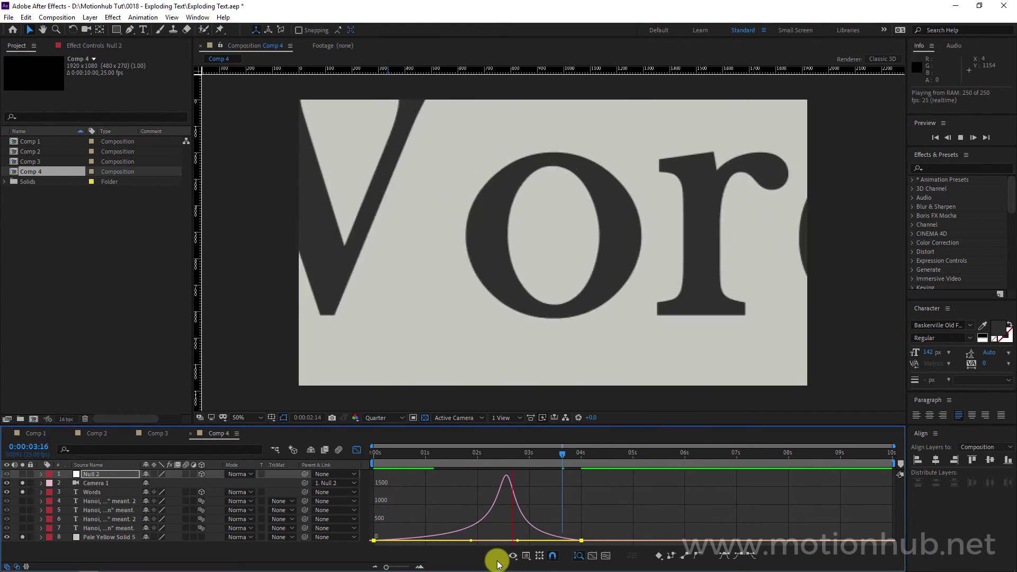
left_click(357, 450)
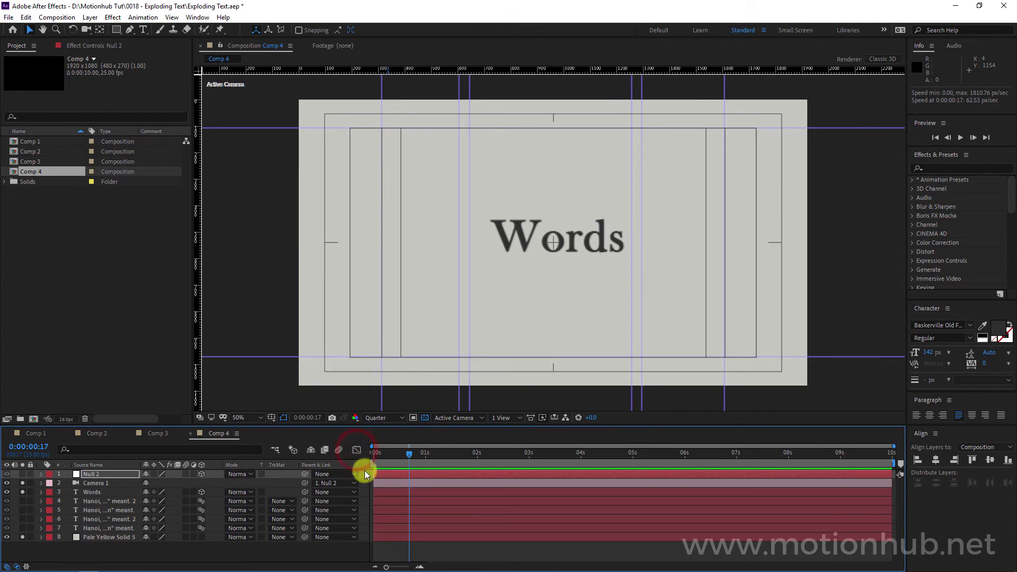
left_click(106, 475)
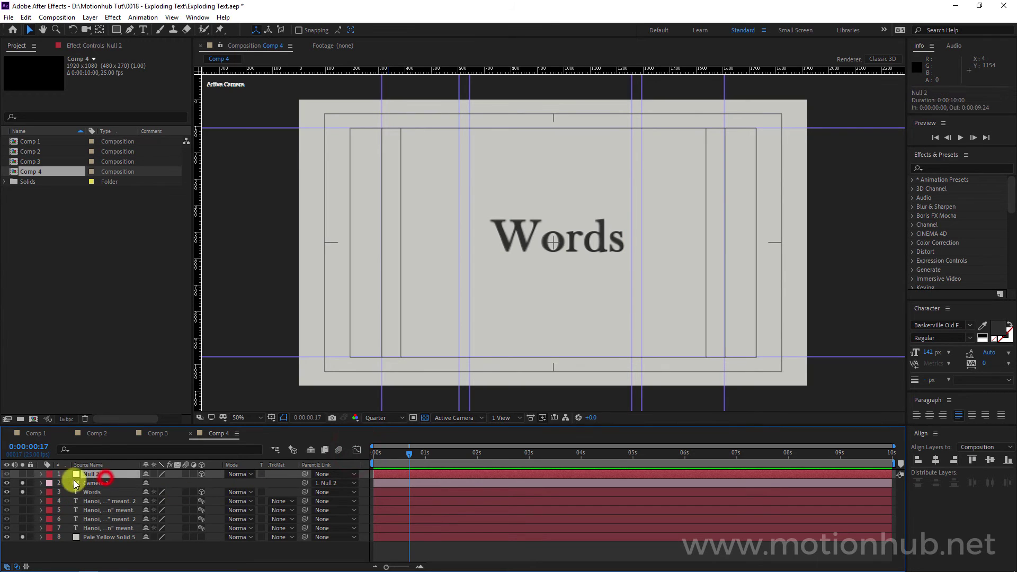
Keyframe Null 2's Z Rotation so the camera rolls to -30° by about 4 seconds.
left_click(41, 475)
left_click_drag(419, 456, 478, 453)
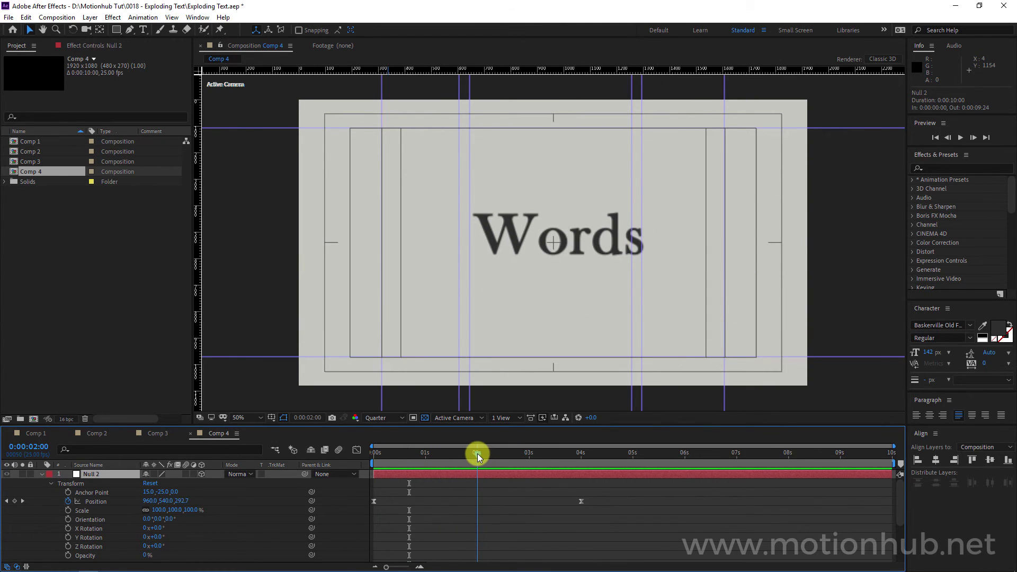
left_click(68, 547)
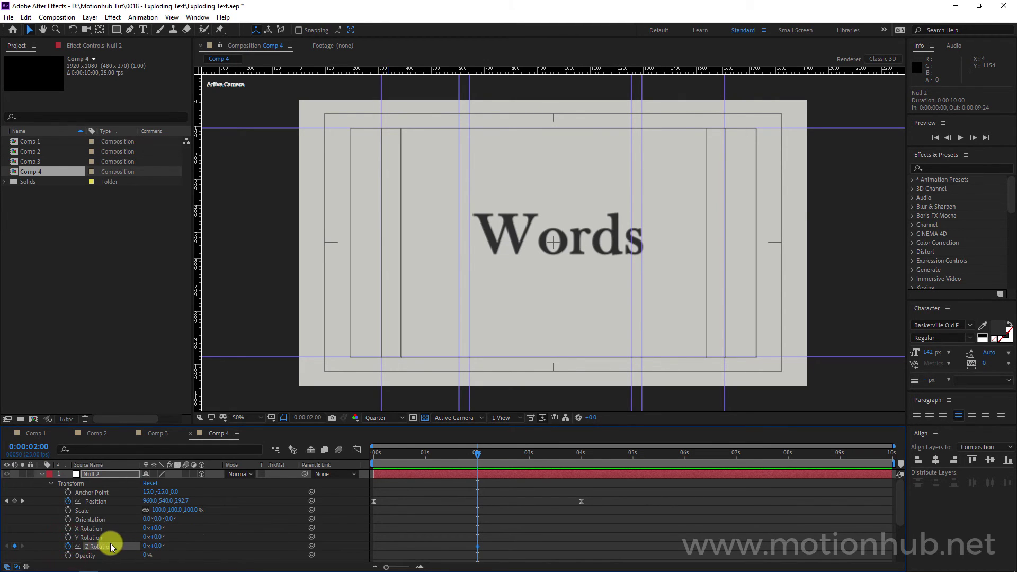
left_click_drag(500, 457, 574, 452)
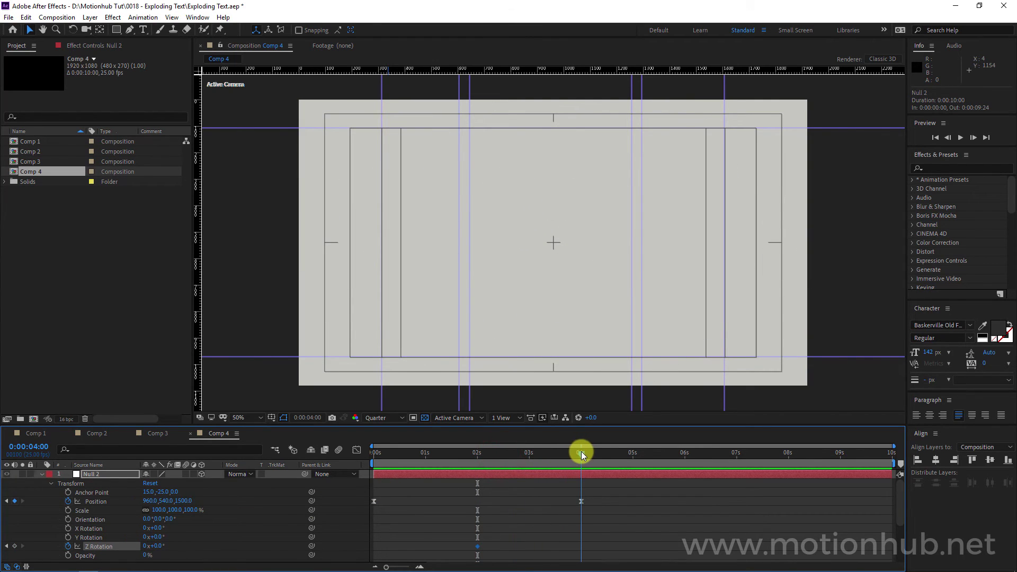
left_click_drag(160, 546, 182, 547)
mouse_move(567, 455)
left_mouse_down()
mouse_move(463, 460)
mouse_move(583, 454)
left_mouse_up()
left_click(160, 546)
left_click_drag(531, 457, 552, 455)
Easy Ease both Z Rotation keyframes and move the first one to 0:00:01:03.
left_click_drag(615, 536, 468, 557)
key("F9")
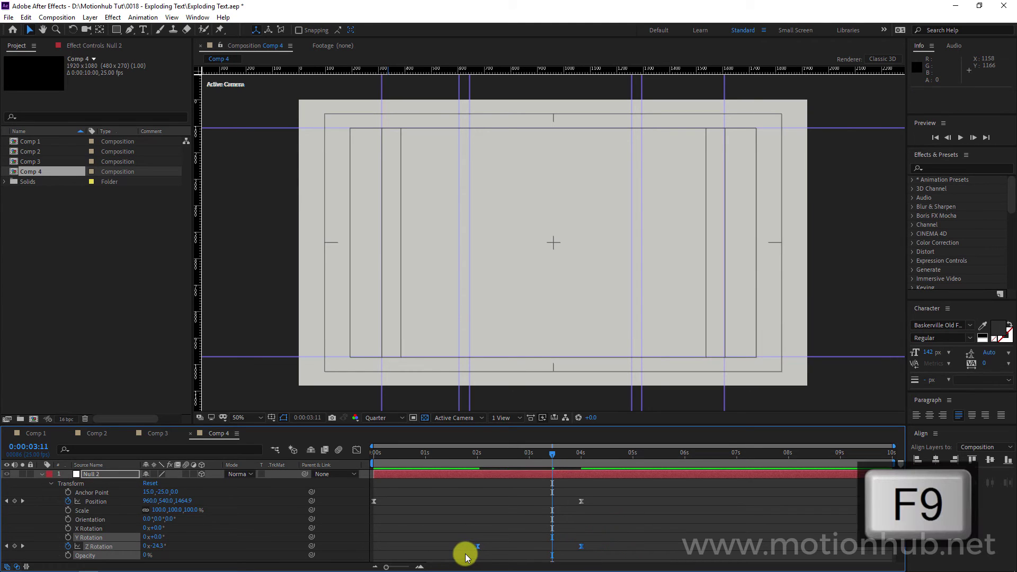
left_click(479, 506)
left_click_drag(458, 456, 415, 458)
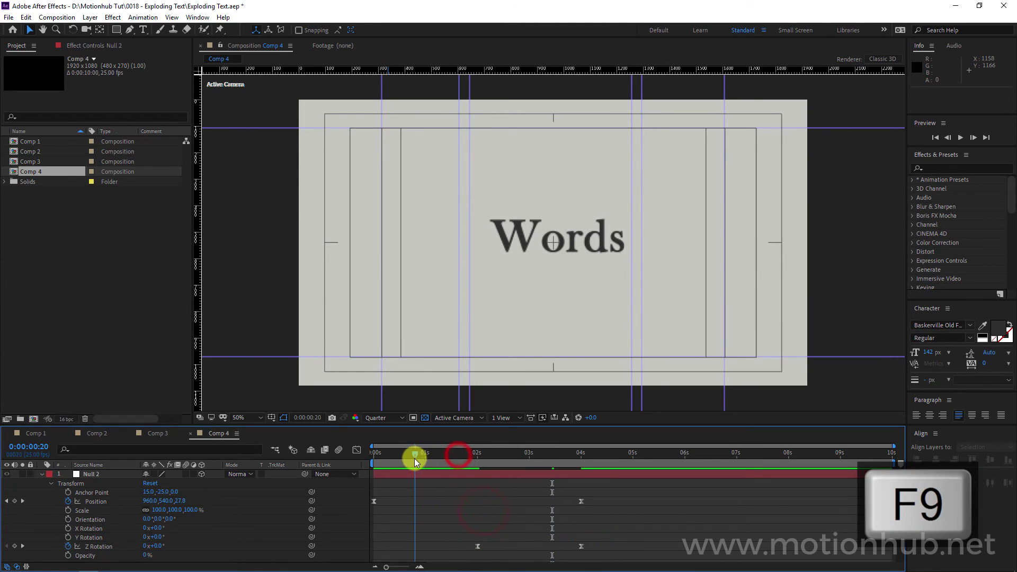
left_click_drag(479, 547, 432, 546)
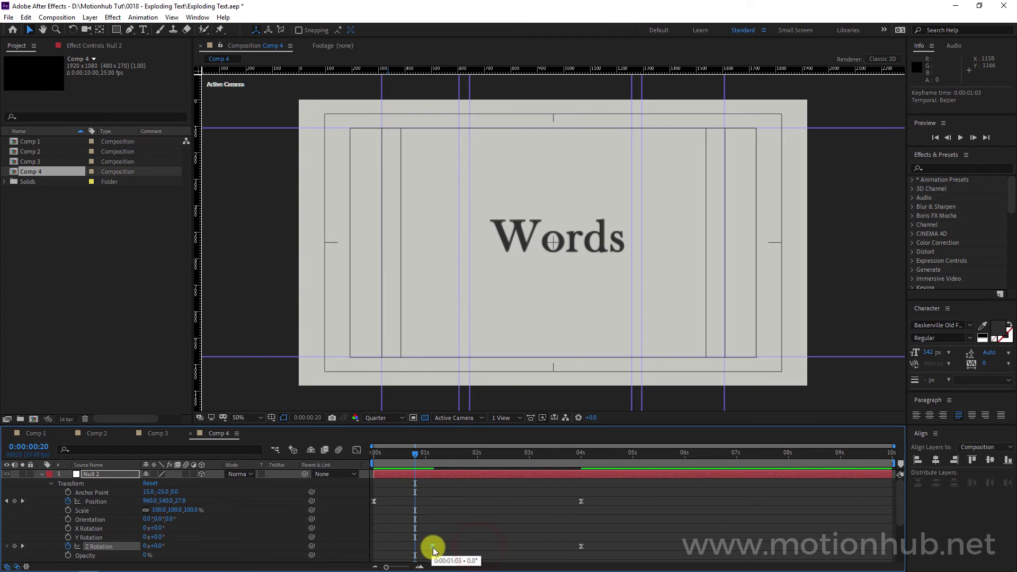
left_click_drag(422, 454, 571, 459)
key("Home")
left_click(41, 474)
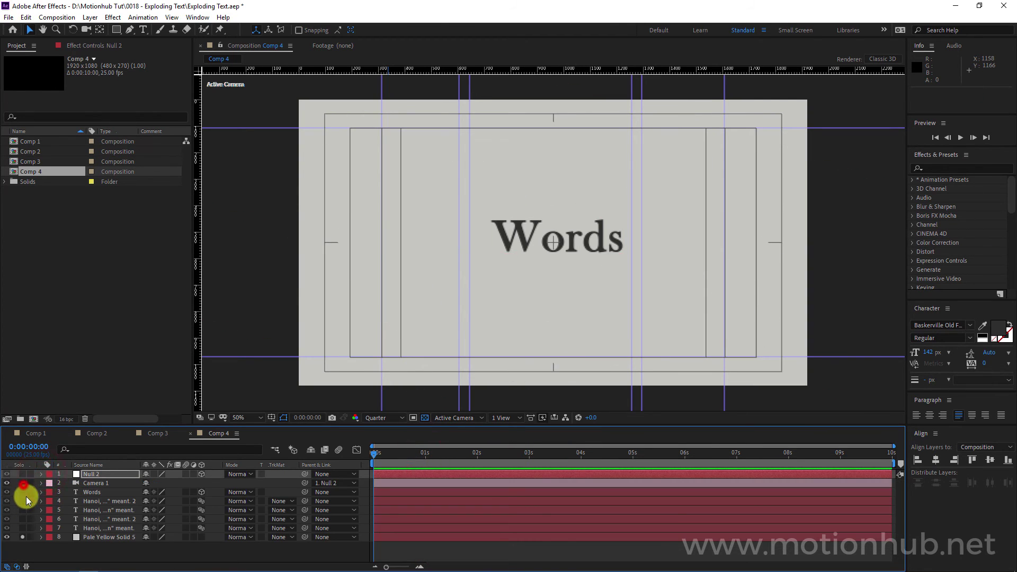
Turn off Solo on Words and the background solid so all layers show.
left_click(23, 493)
left_click(22, 537)
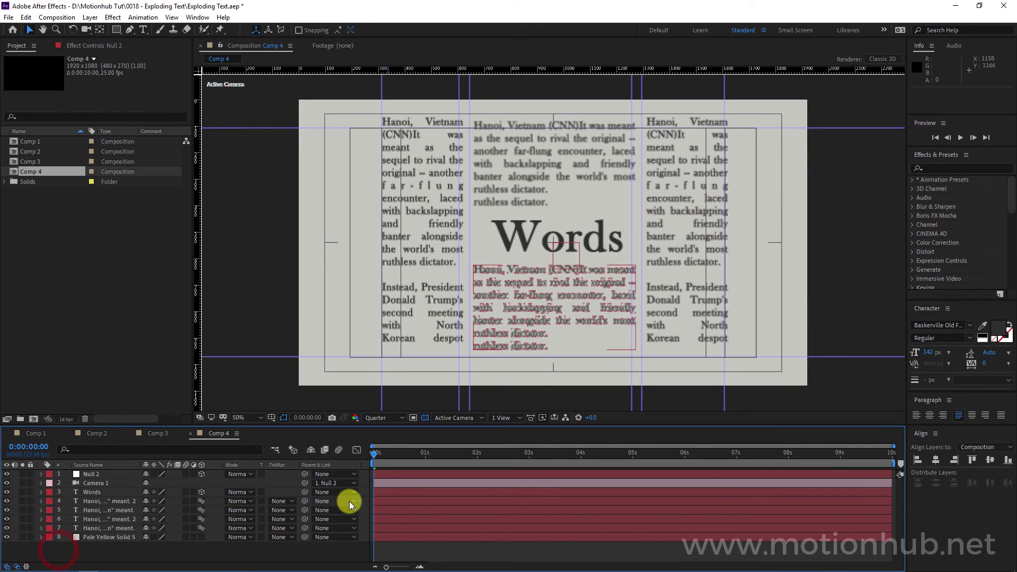
key("F2")
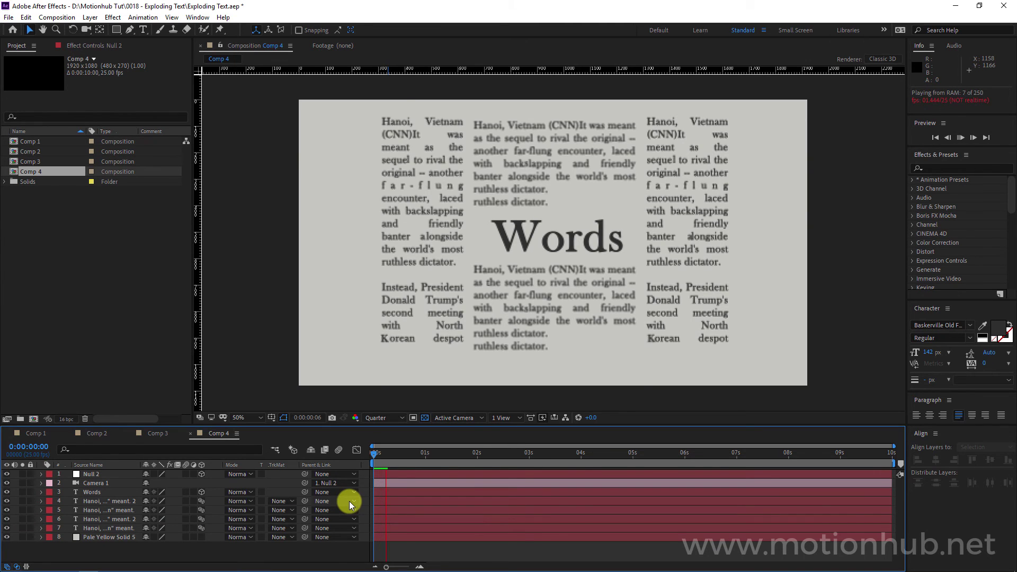
Move Null 2's Position and Z Rotation end keyframes from 3 s to about 4 s.
key("u")
left_click_drag(482, 457, 448, 459)
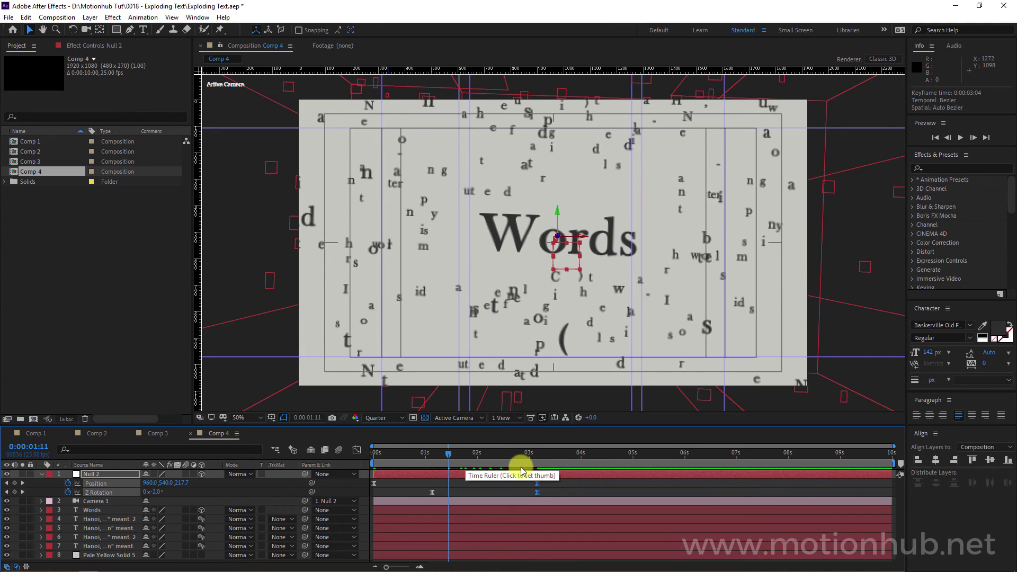
left_click_drag(537, 483, 582, 483)
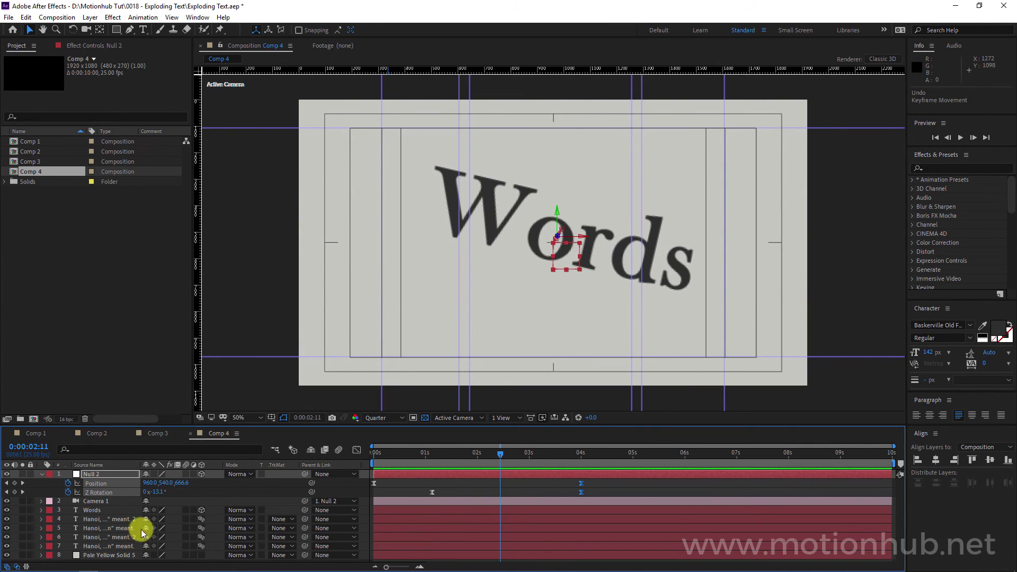
Move the four Hanoi layers' Offset end keyframes to about 3:08 and Easy Ease them.
left_click(117, 520)
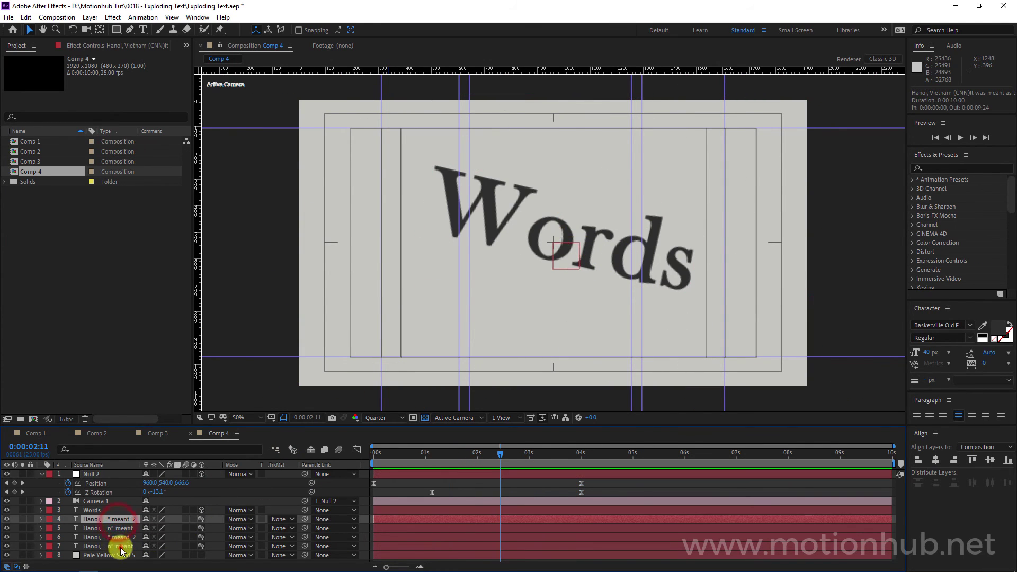
left_click(116, 546, "shift")
key("u")
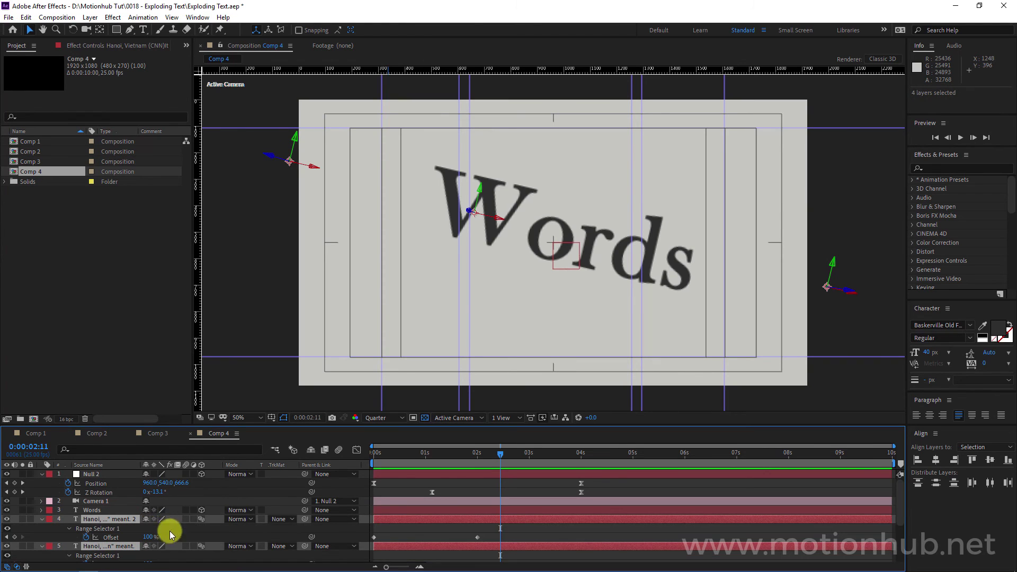
scroll(491, 497, "down", 3)
left_click_drag(510, 424, 510, 302)
left_click_drag(478, 425, 357, 522)
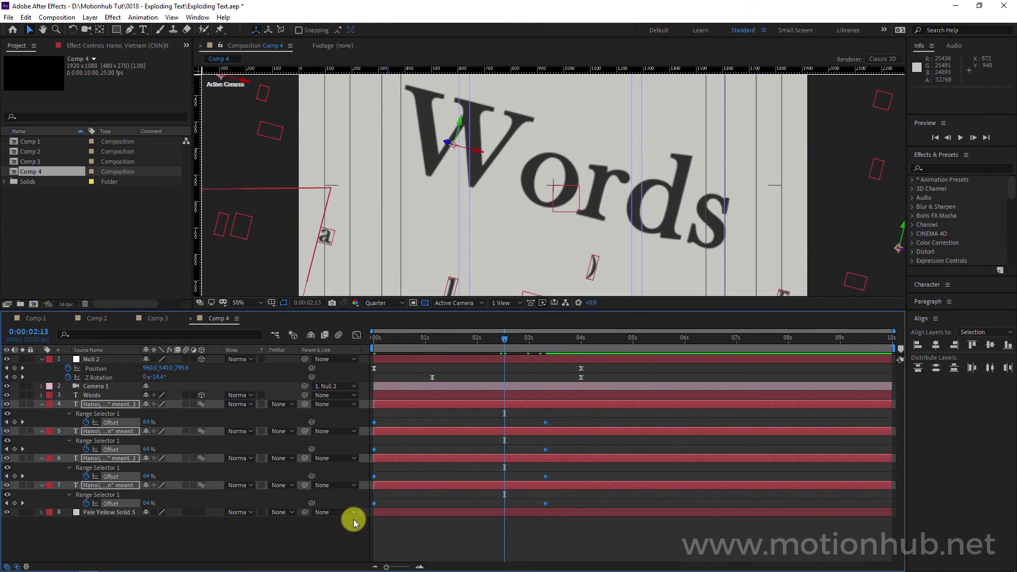
key("F9")
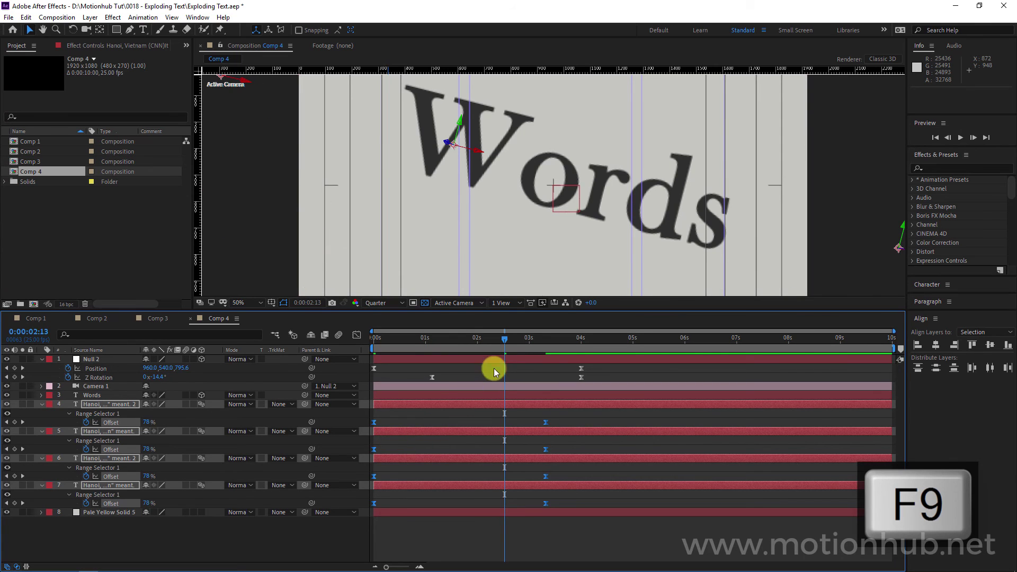
Preview the exploding columns, then return to 0:00:00:17.
left_click_drag(518, 347, 527, 340)
key("space")
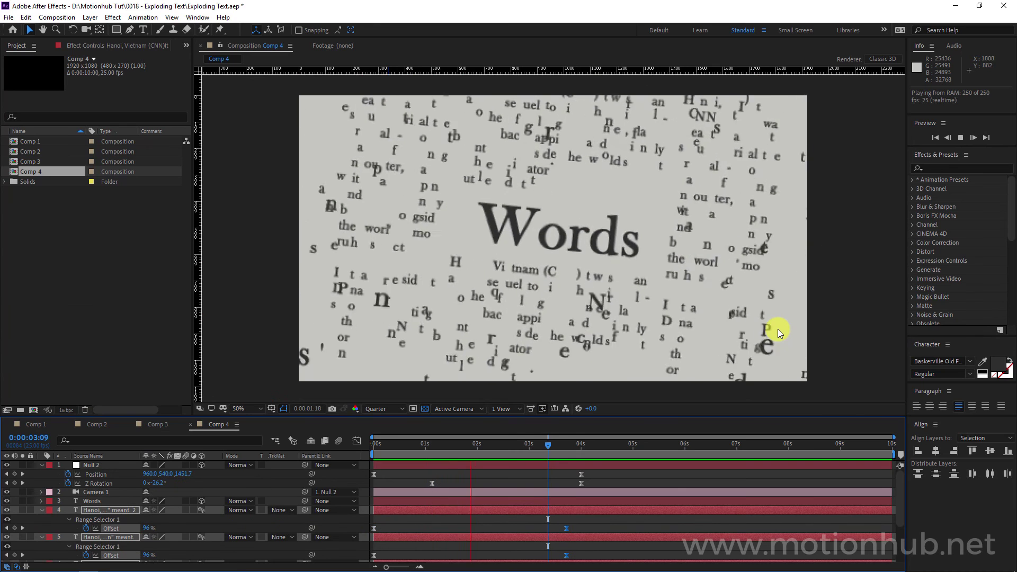
key("space")
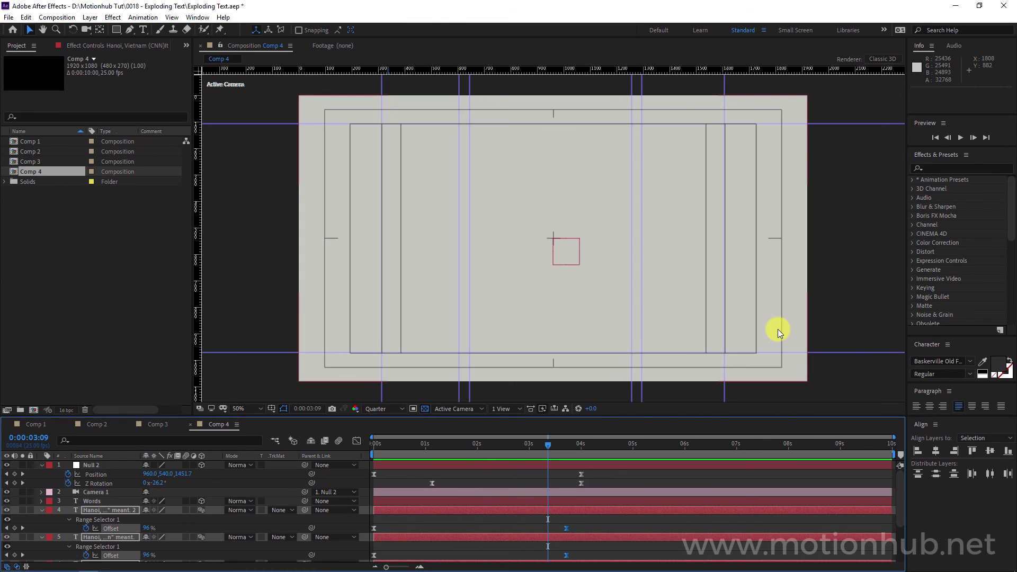
left_click_drag(540, 450, 409, 446)
Add a Wiggly Selector to Animator 1 on the left Hanoi column layer.
left_click(102, 510)
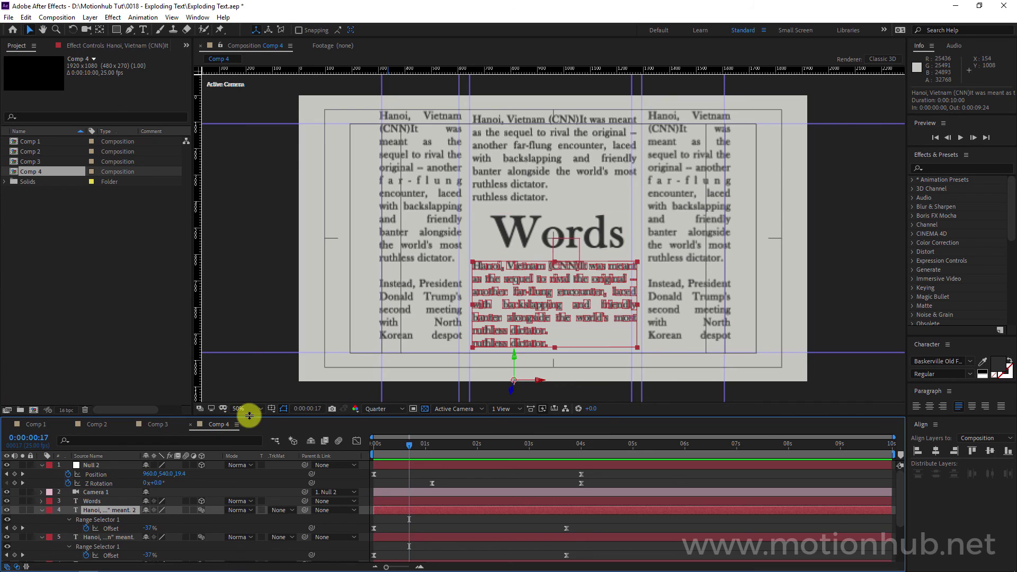
left_click_drag(249, 416, 257, 343)
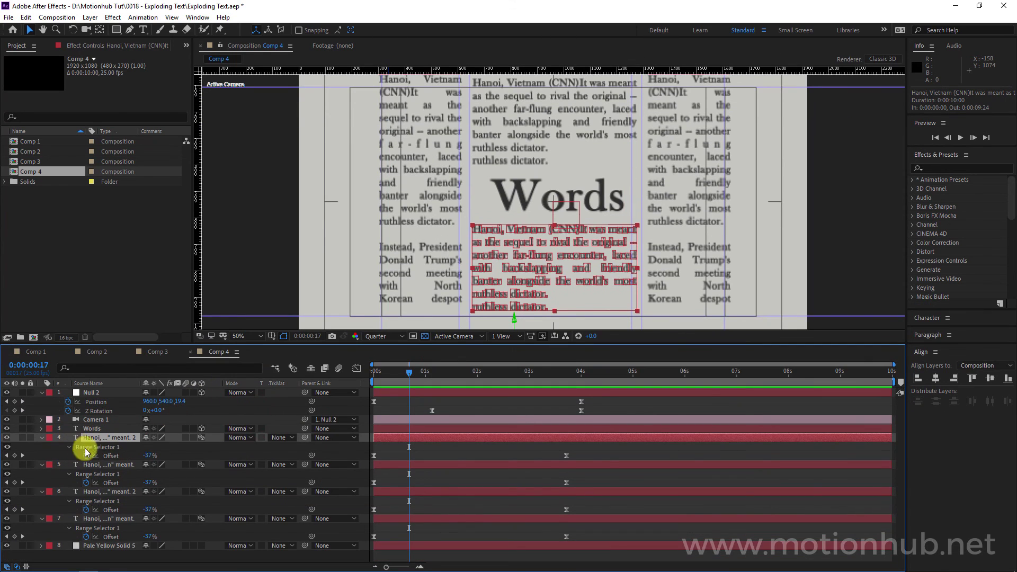
left_click(117, 520, "shift")
left_click(42, 438)
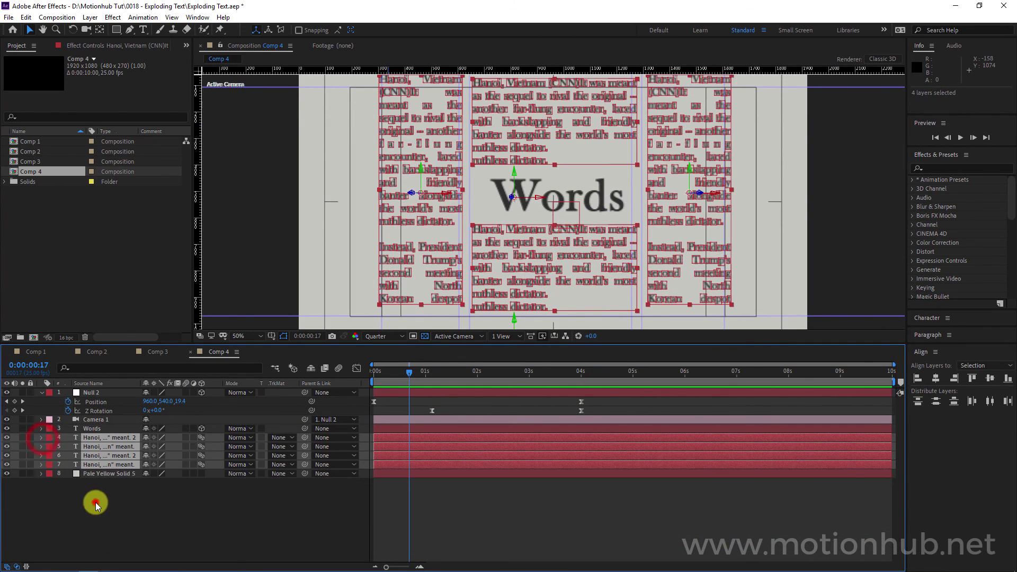
left_click(110, 467)
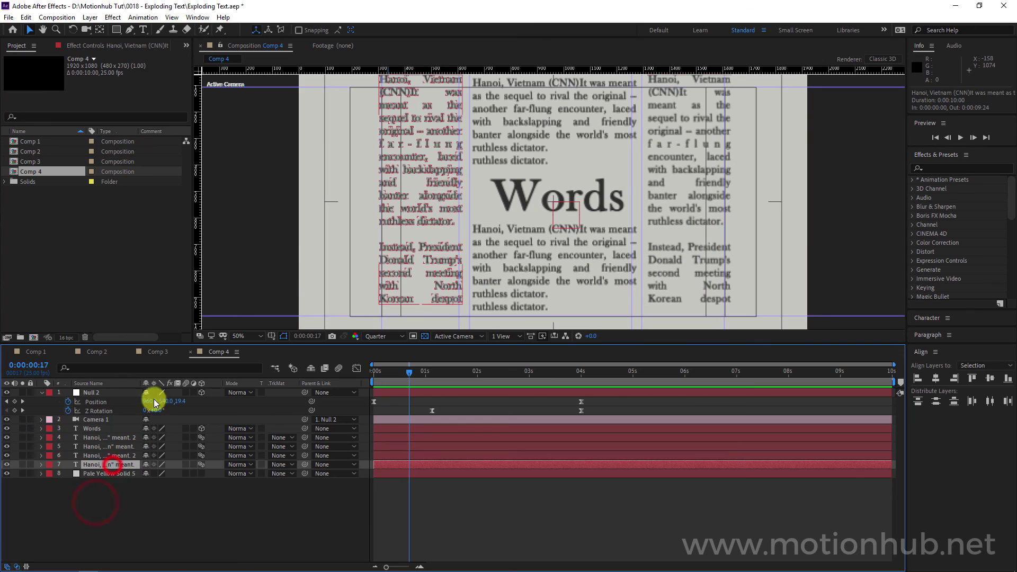
left_click(41, 465)
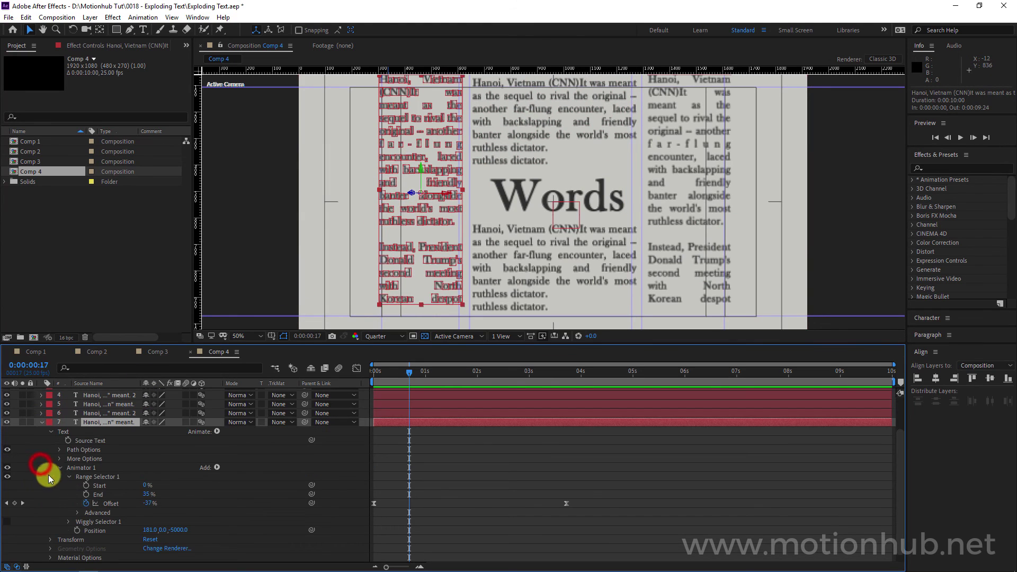
left_click(97, 469)
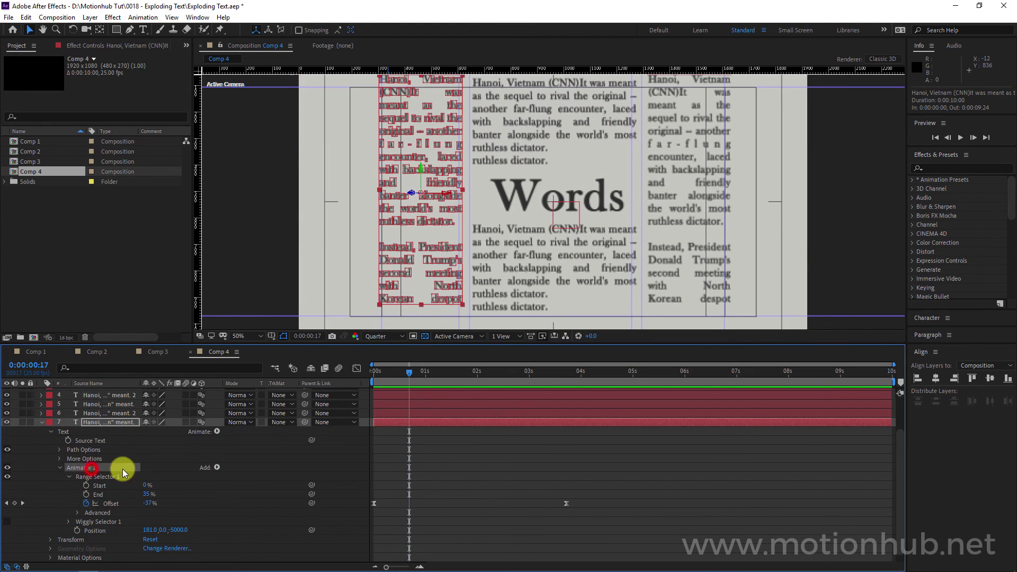
left_click(216, 468)
mouse_move(285, 488)
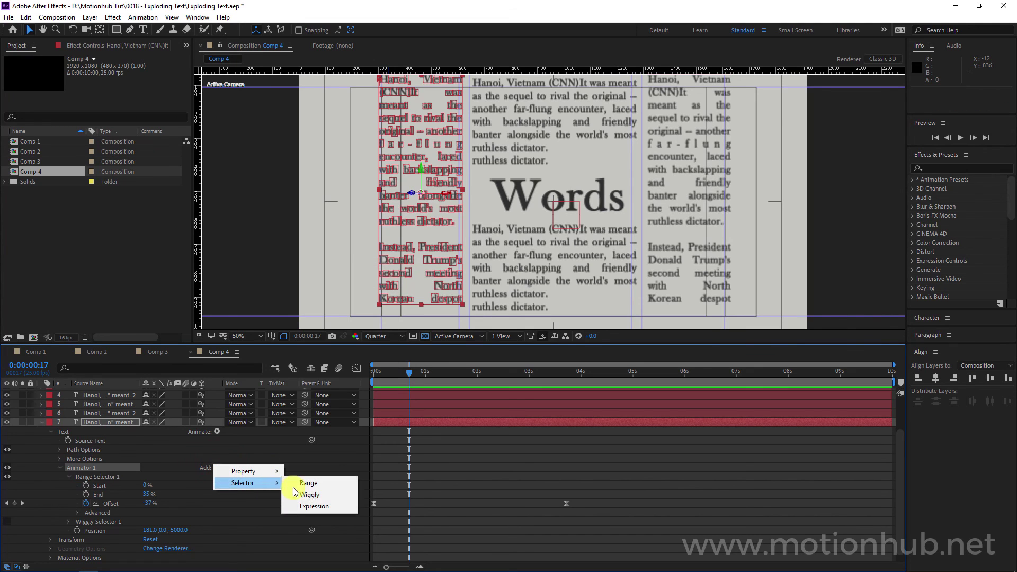
left_click(324, 496)
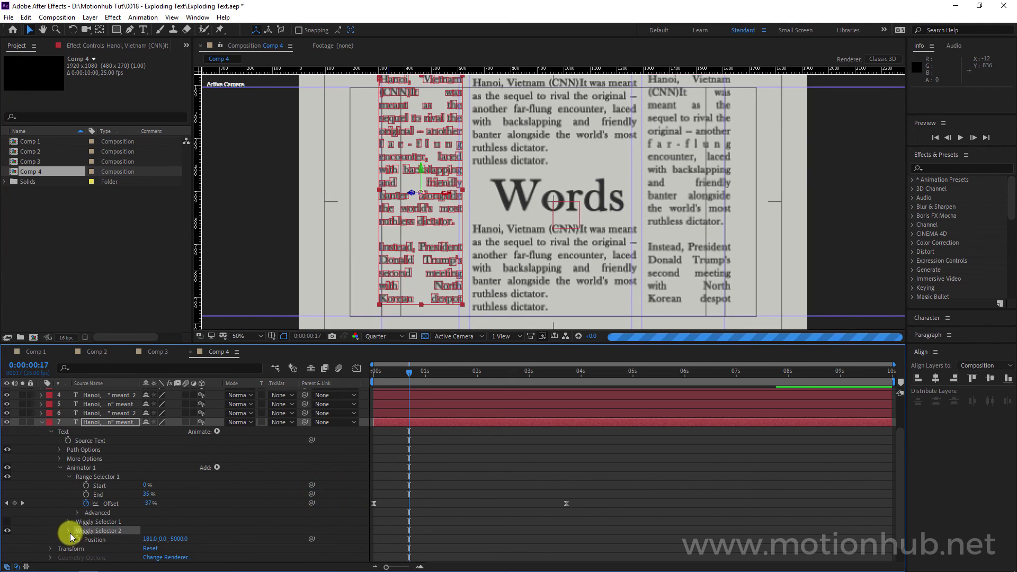
Set the Wiggly Selector to Max 50%, Min -50% and 1 wiggle per second.
left_click(69, 532)
type("50")
key("Tab")
type("-5")
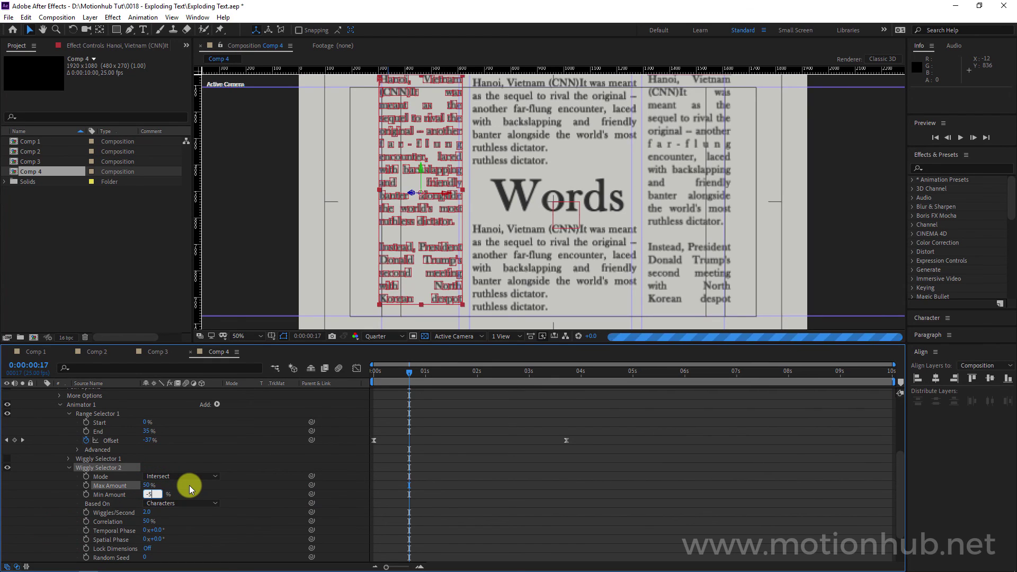
type("0")
key("Return")
left_click(147, 513)
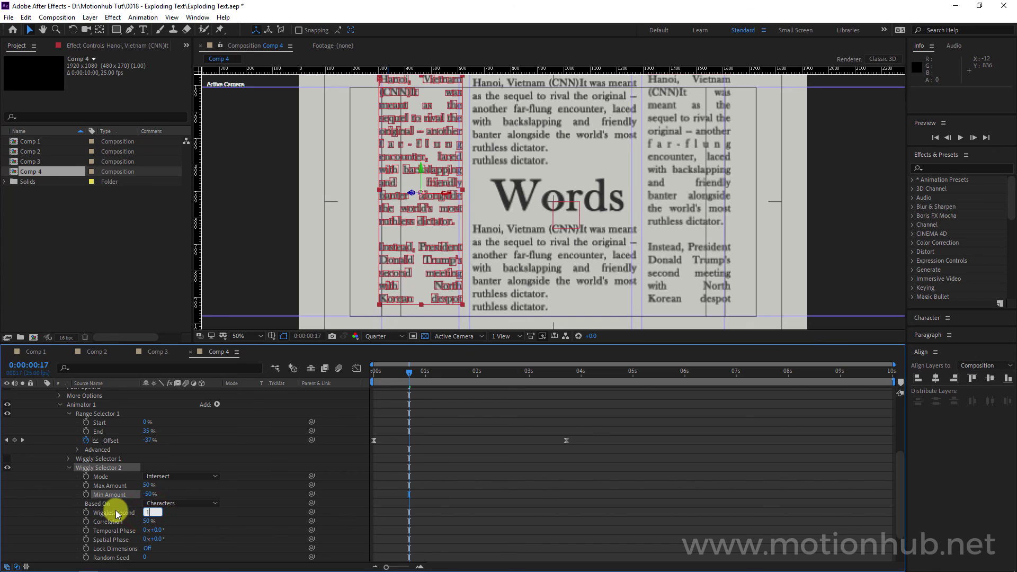
key("Return")
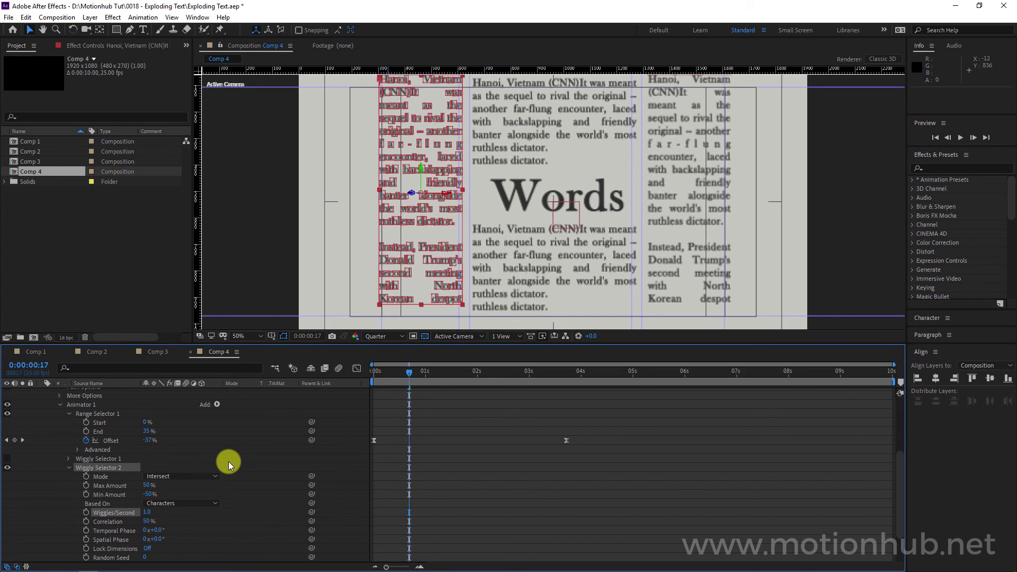
Select and copy Wiggly Selector 2.
scroll(158, 437, "up", 3)
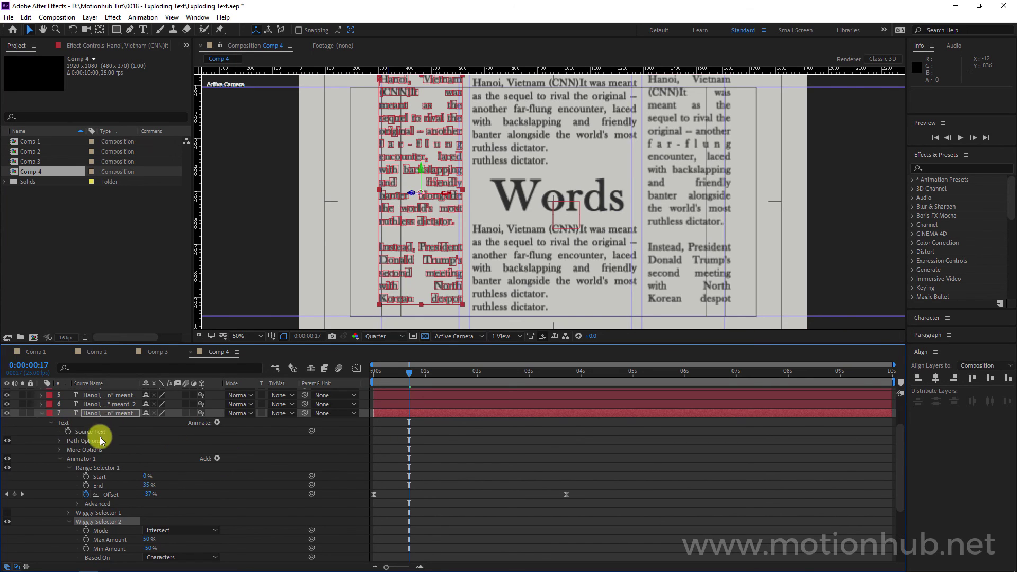
left_click(57, 494)
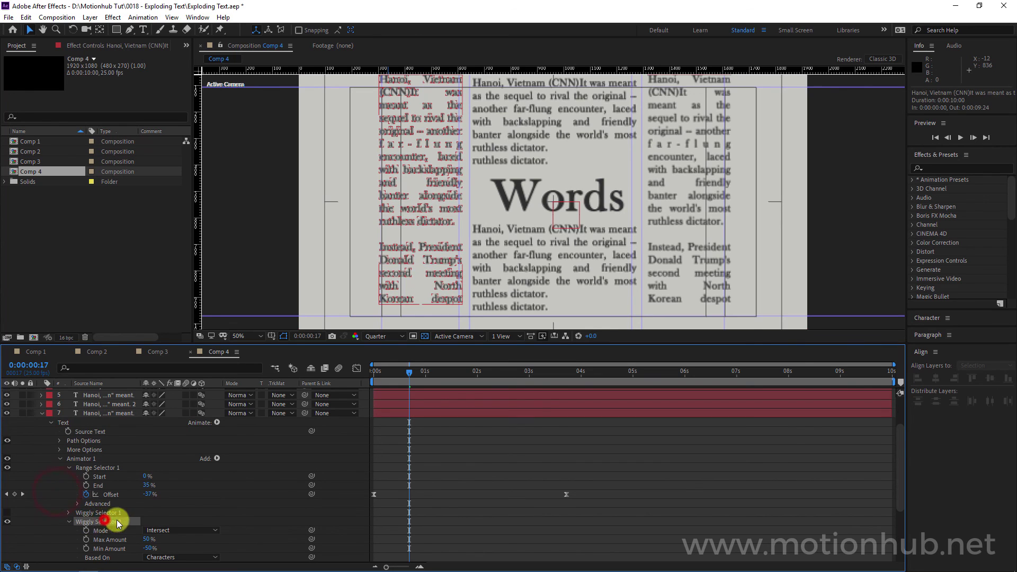
left_click(109, 522)
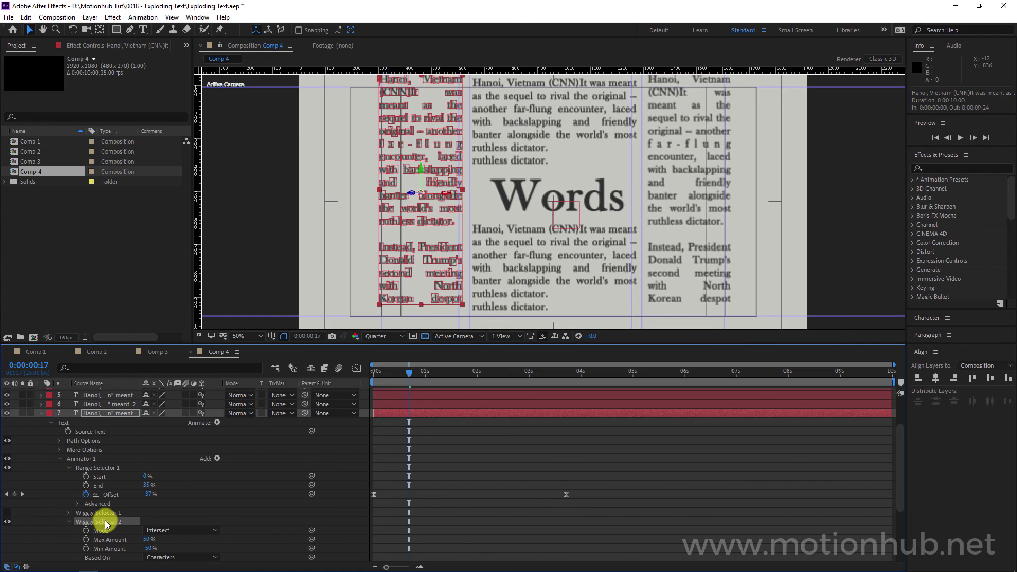
key("ctrl+c")
Paste Wiggly Selector 2 onto the right and top-middle Hanoi layers, then preview the scatter.
left_click(117, 403)
key("ctrl+v")
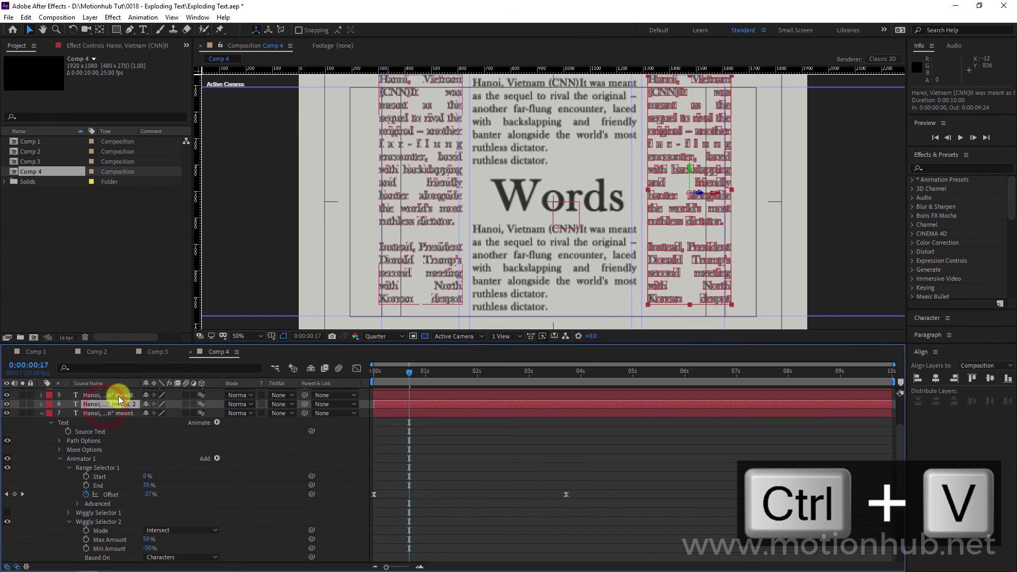
left_click(116, 396)
key("ctrl+v")
scroll(136, 429, "up", 3)
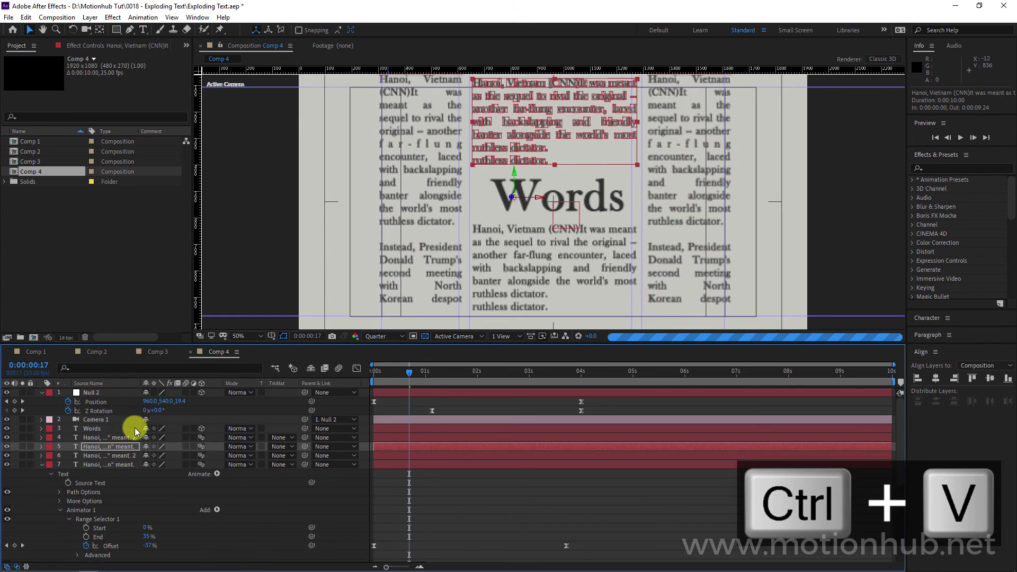
left_click(121, 437)
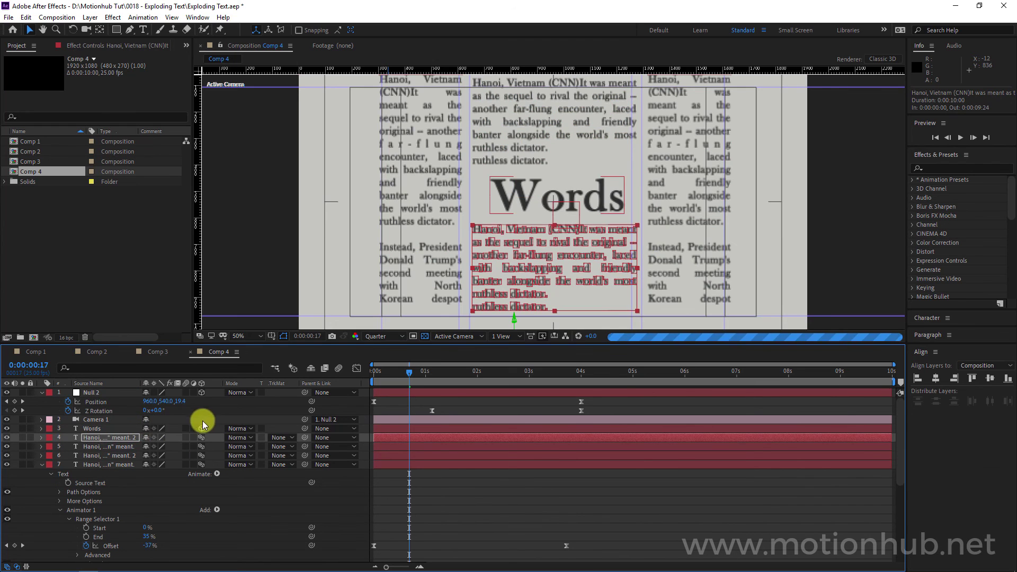
key("space")
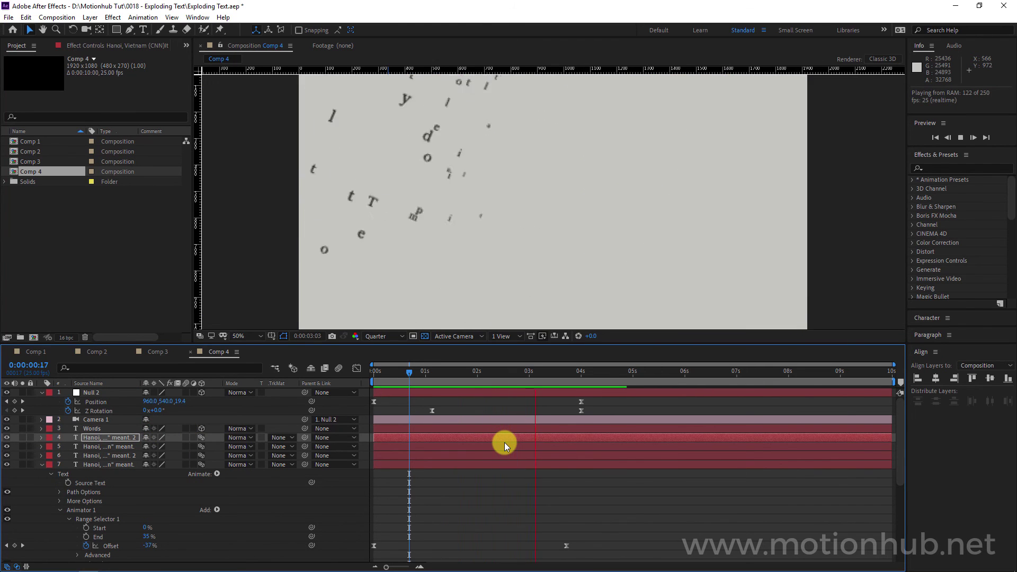